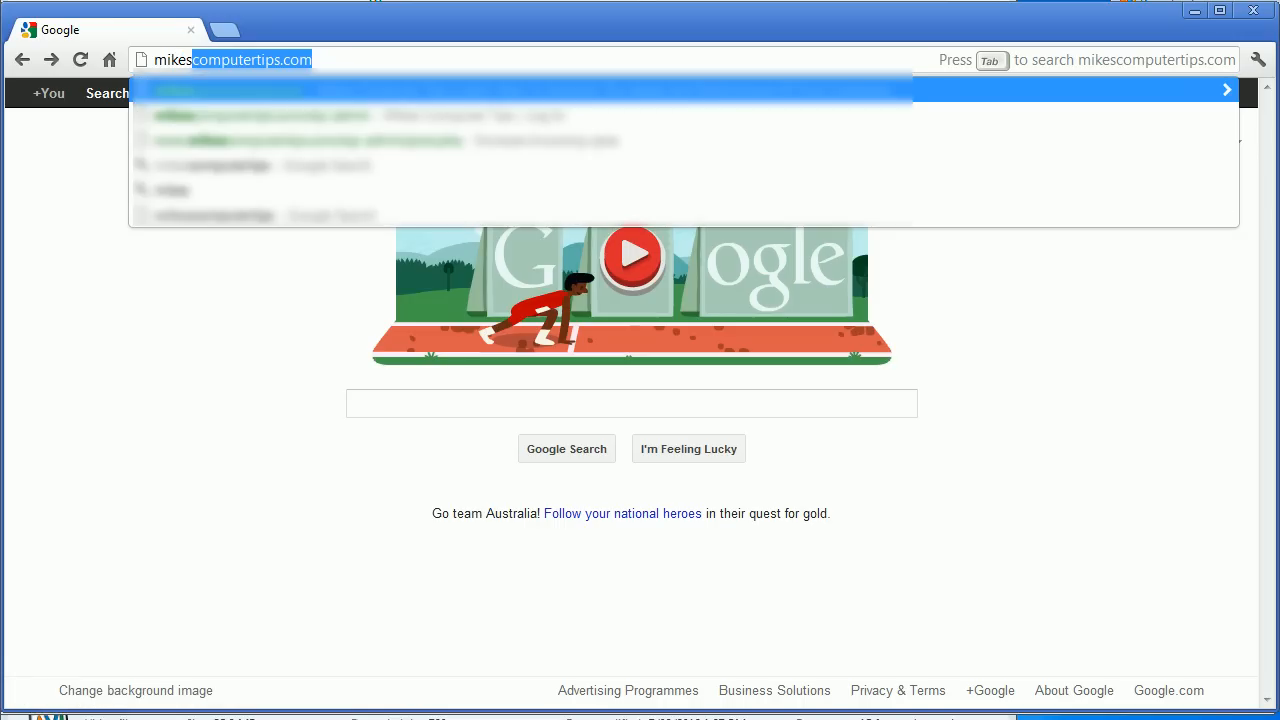
# Open mikescomputertips.com and search the site for utorrent.
pyautogui.press('BackSpace')
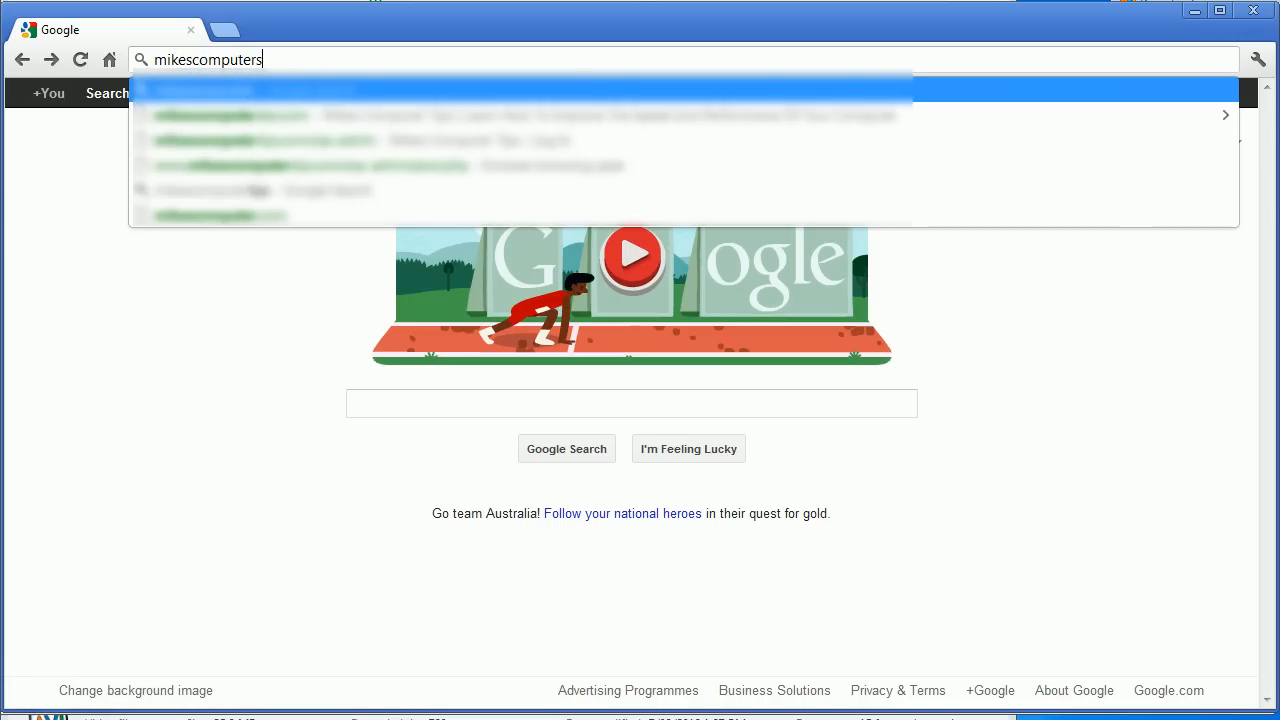
pyautogui.write('tips.c')
pyautogui.press('Return')
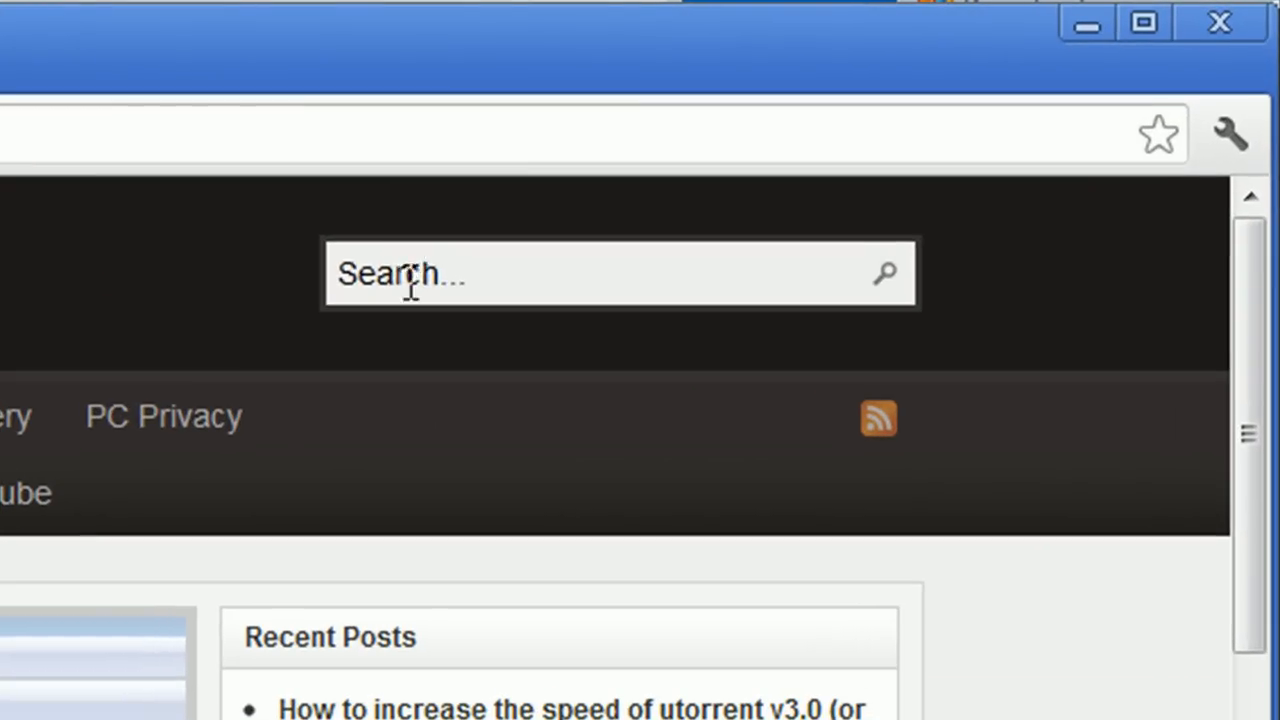
pyautogui.click(410, 283)
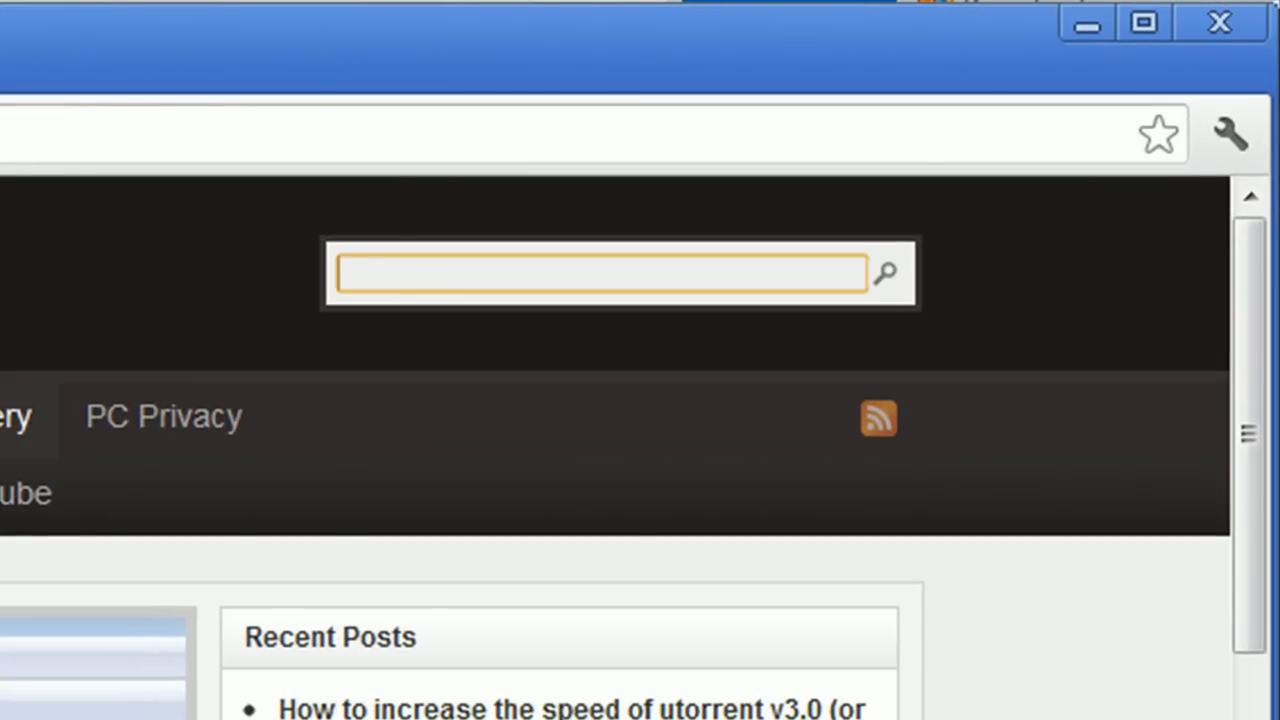
pyautogui.write('utorrent')
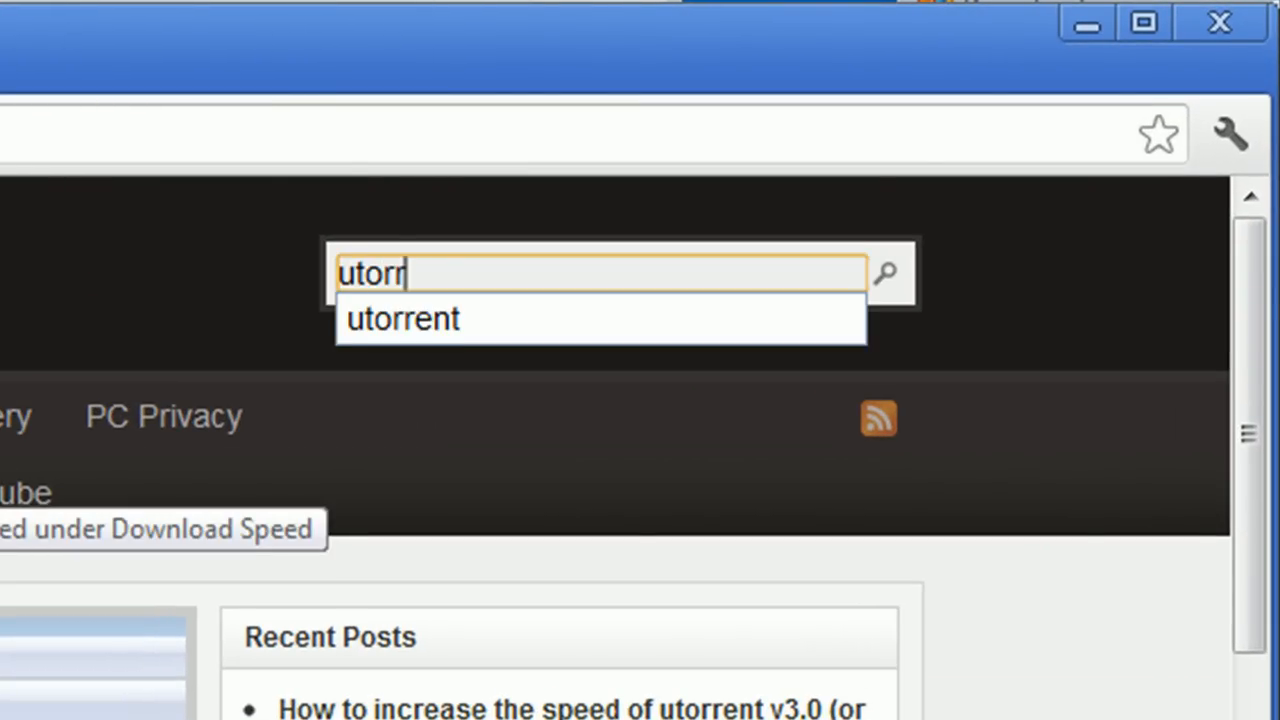
pyautogui.press('Return')
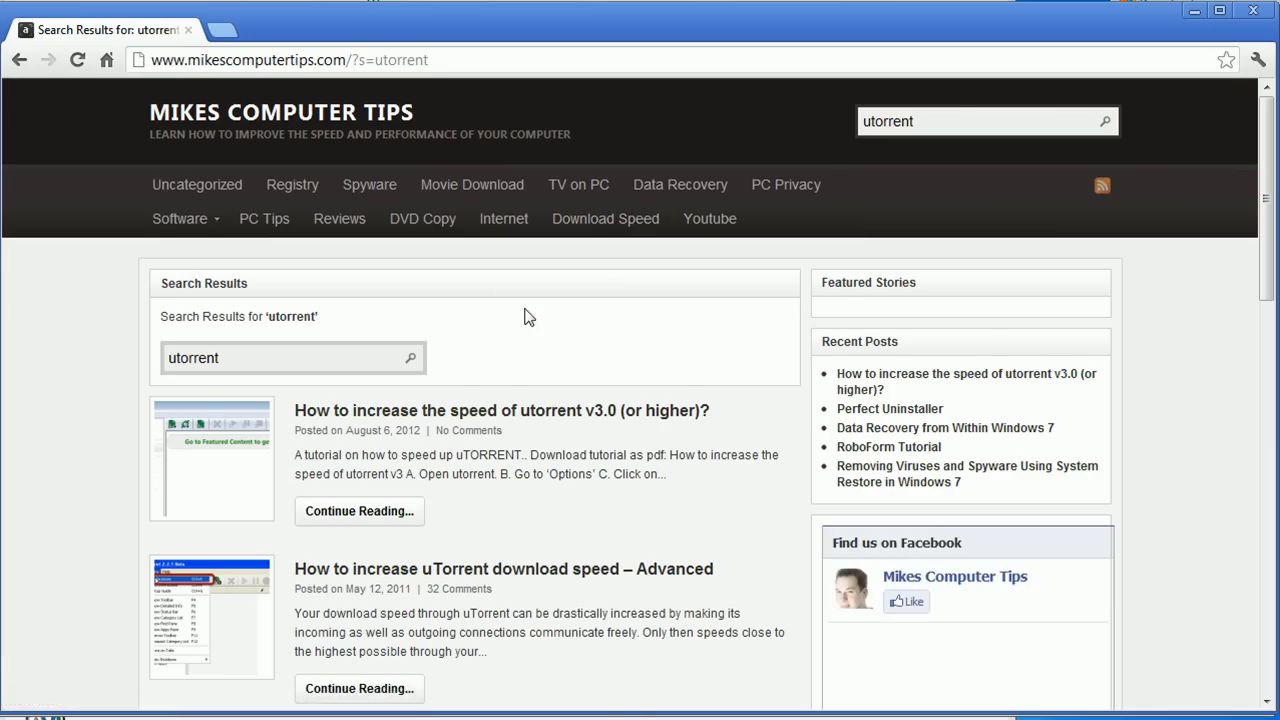
# Open the article "How to increase the speed of utorrent v3.0 (or higher)?" from the search results.
pyautogui.scroll(-3, 526, 317)
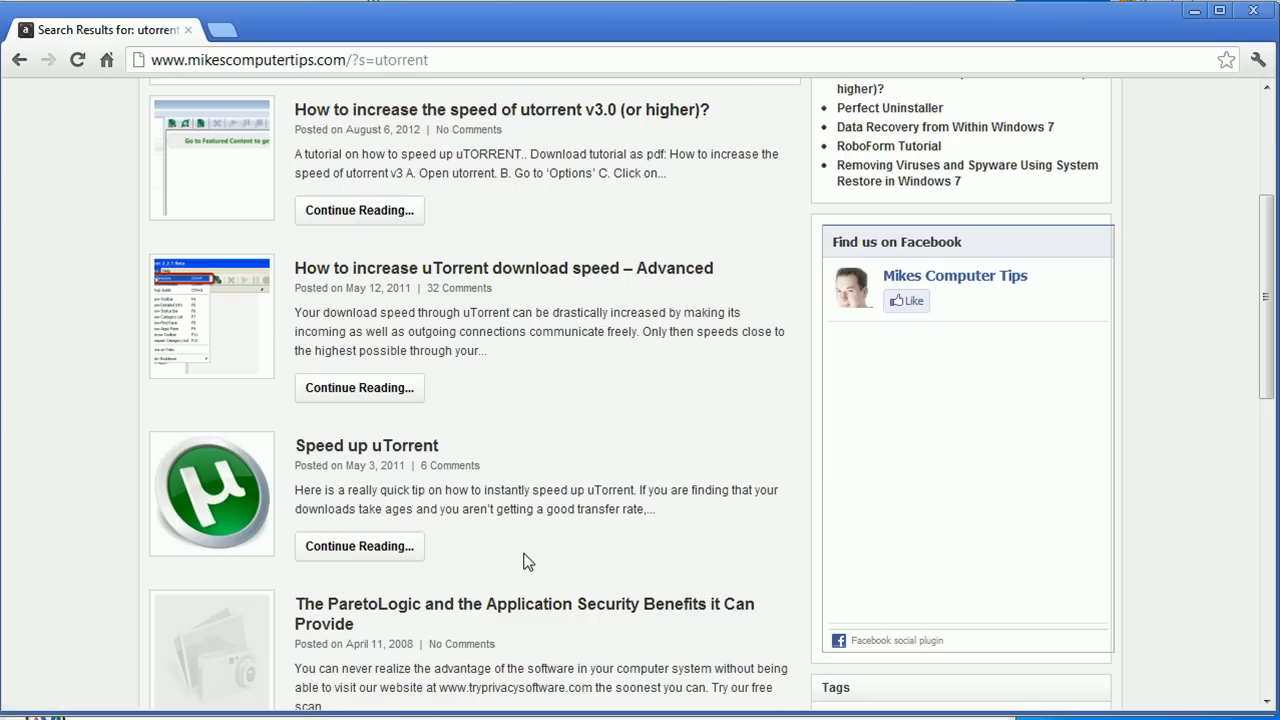
pyautogui.scroll(1, 528, 560)
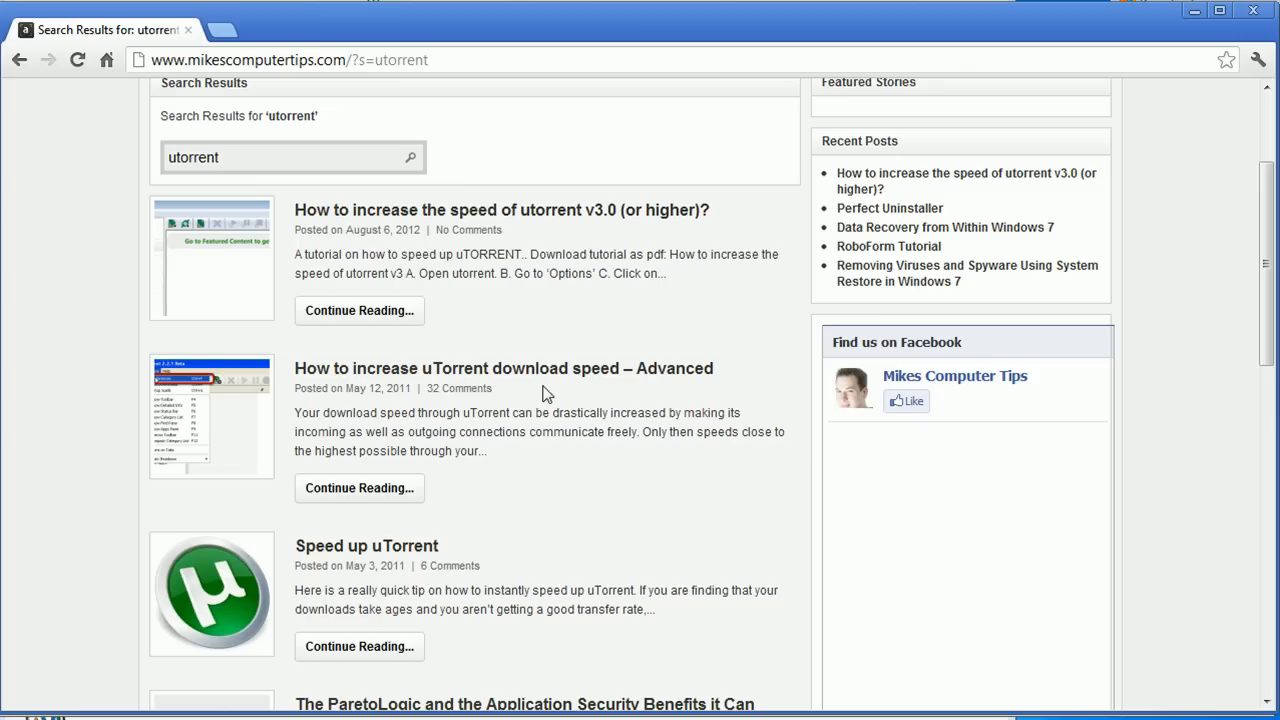
pyautogui.click(574, 210)
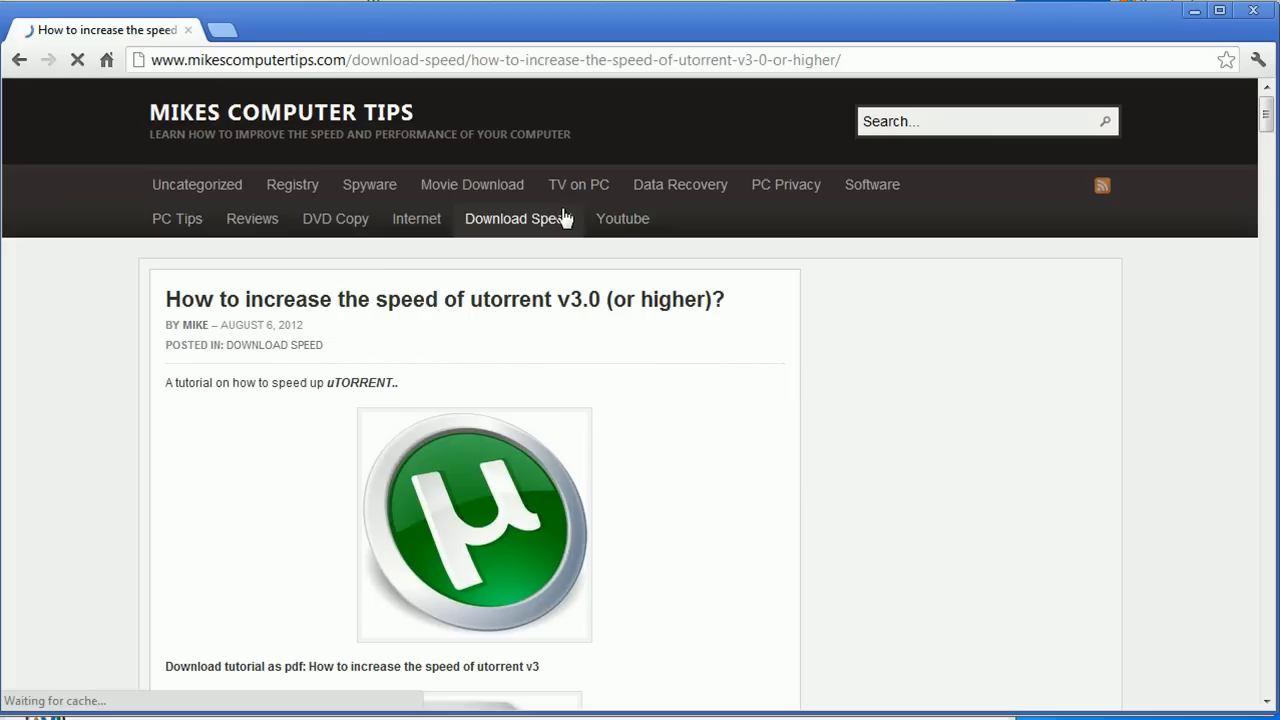
# Open the article's PDF version of the tutorial in a new tab and switch to that tab.
pyautogui.scroll(-3, 572, 284)
pyautogui.scroll(-2, 572, 290)
pyautogui.scroll(2, 570, 296)
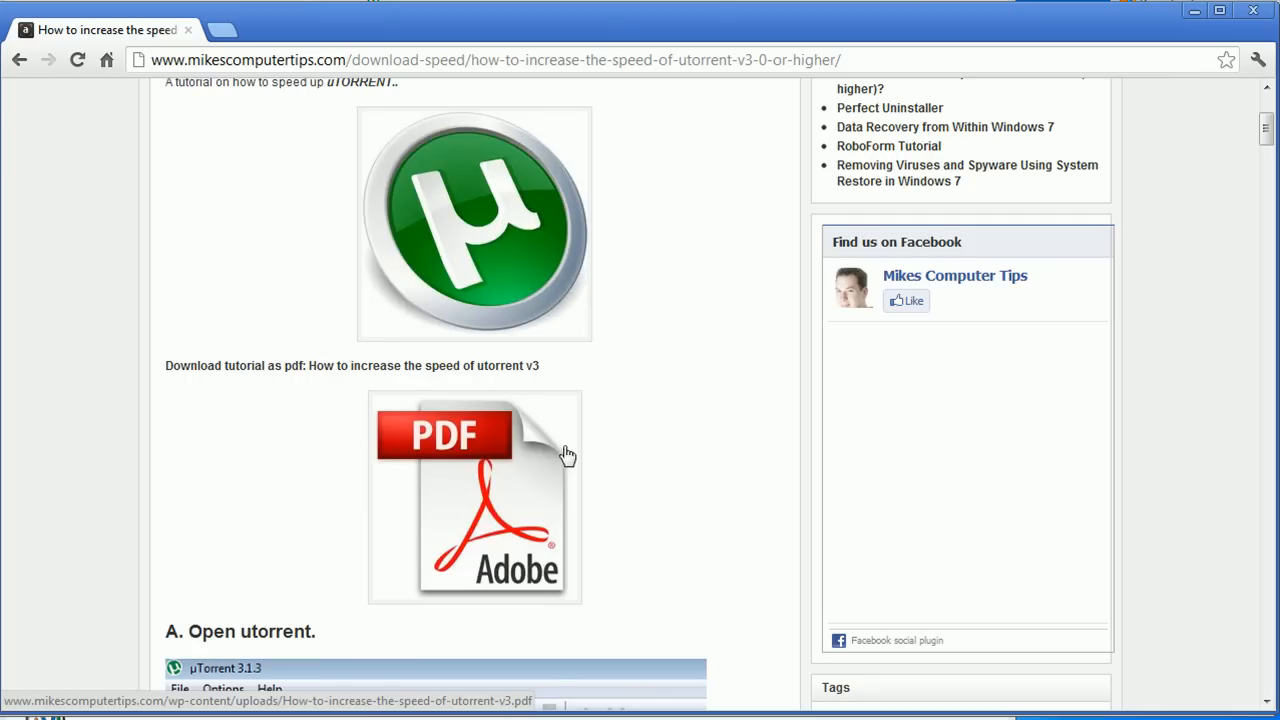
pyautogui.rightClick(527, 446)
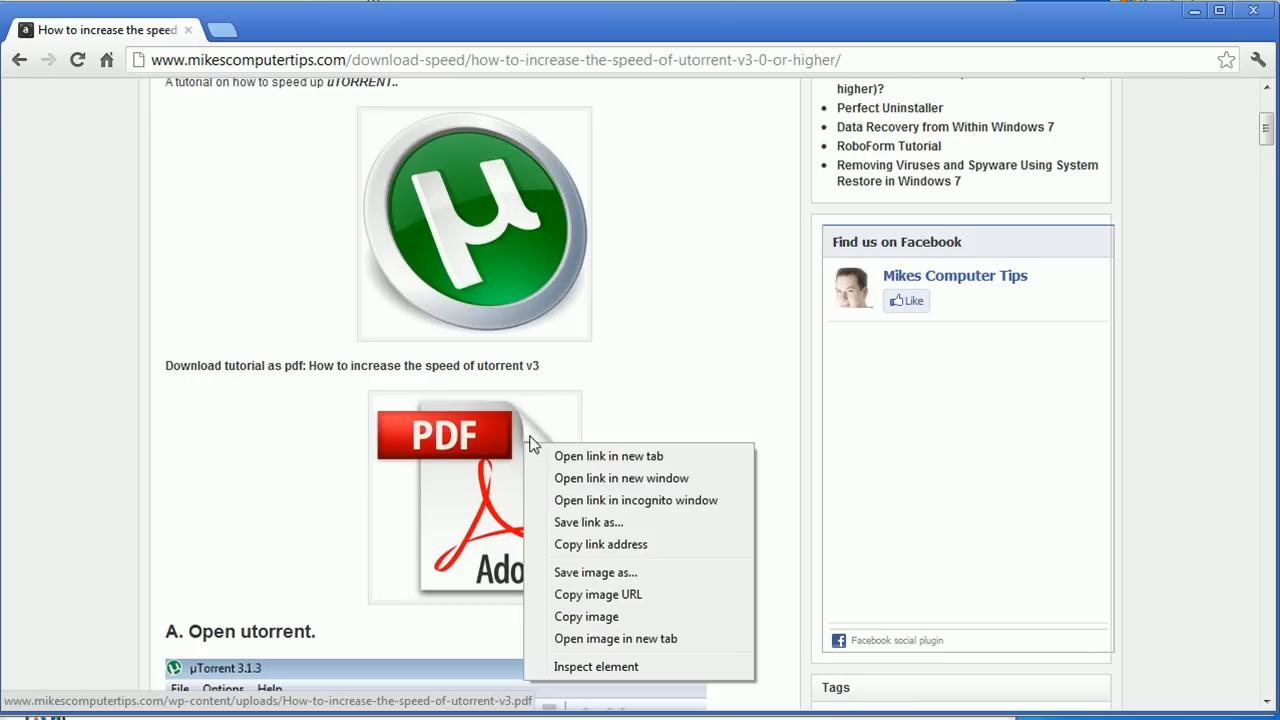
pyautogui.click(582, 457)
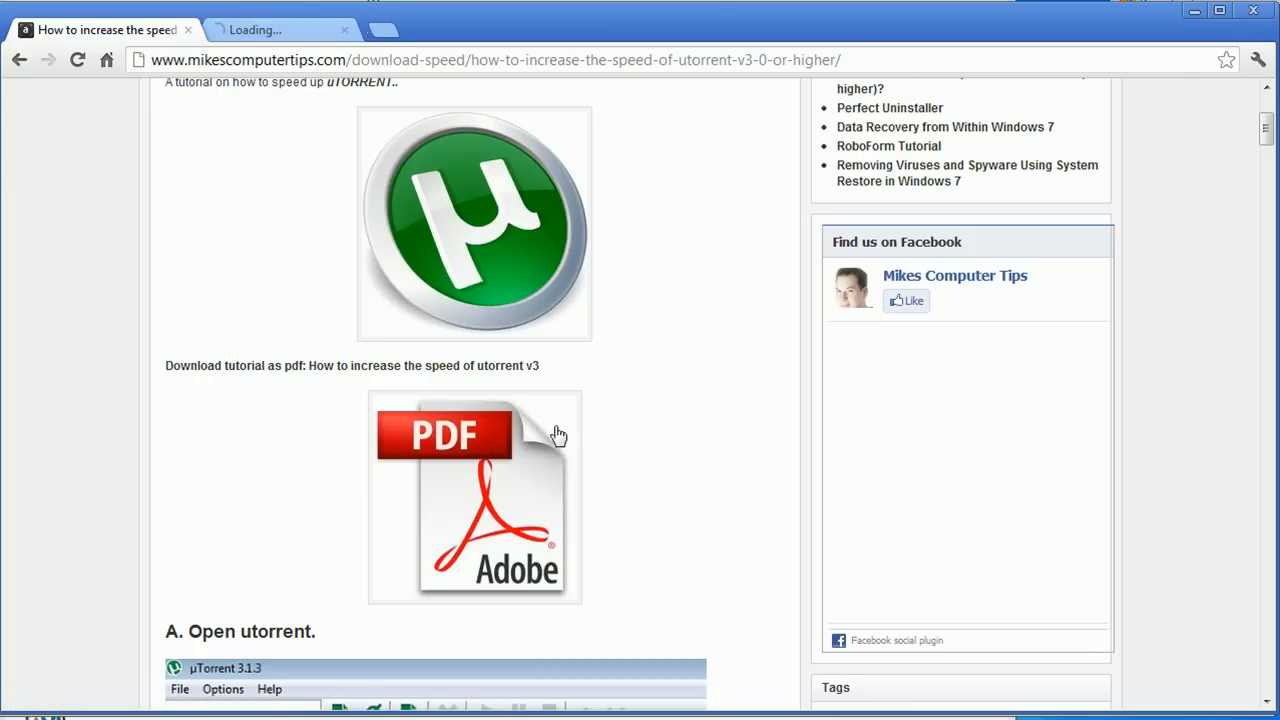
pyautogui.click(288, 30)
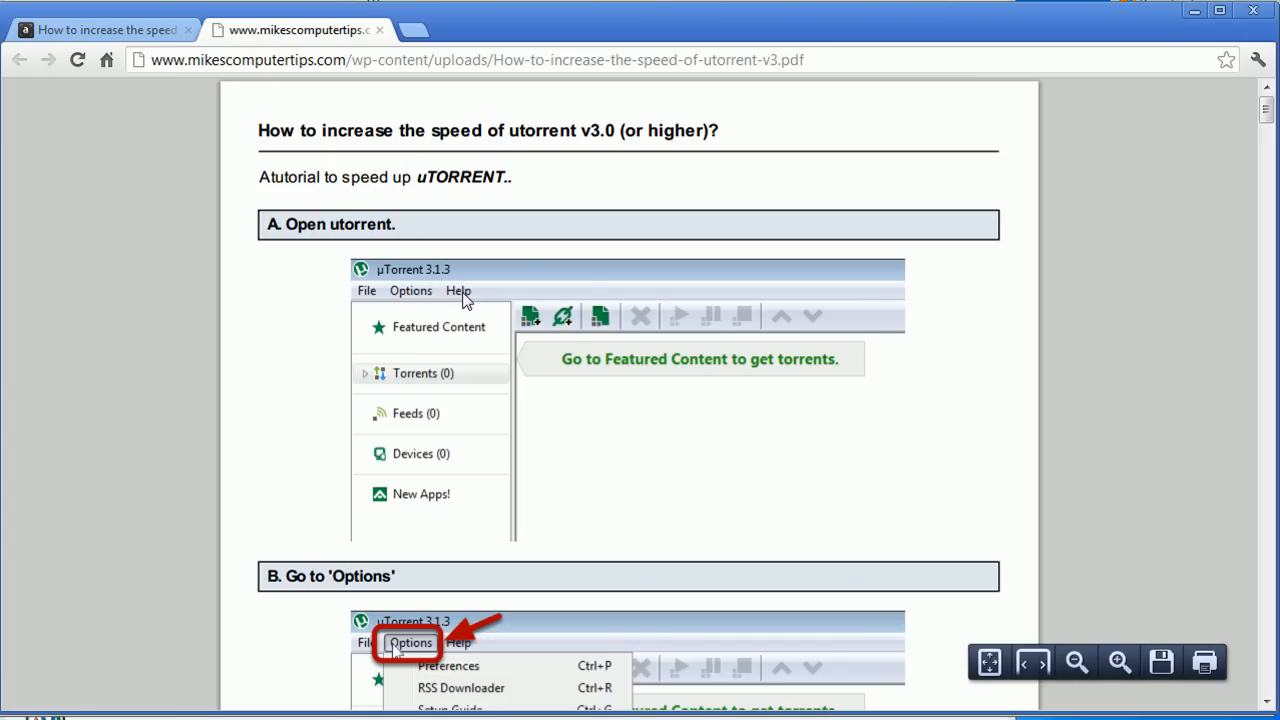
# Follow the PDF tutorial down to the General settings in section D, then switch to µTorrent and open its Preferences.
pyautogui.scroll(-1, 463, 300)
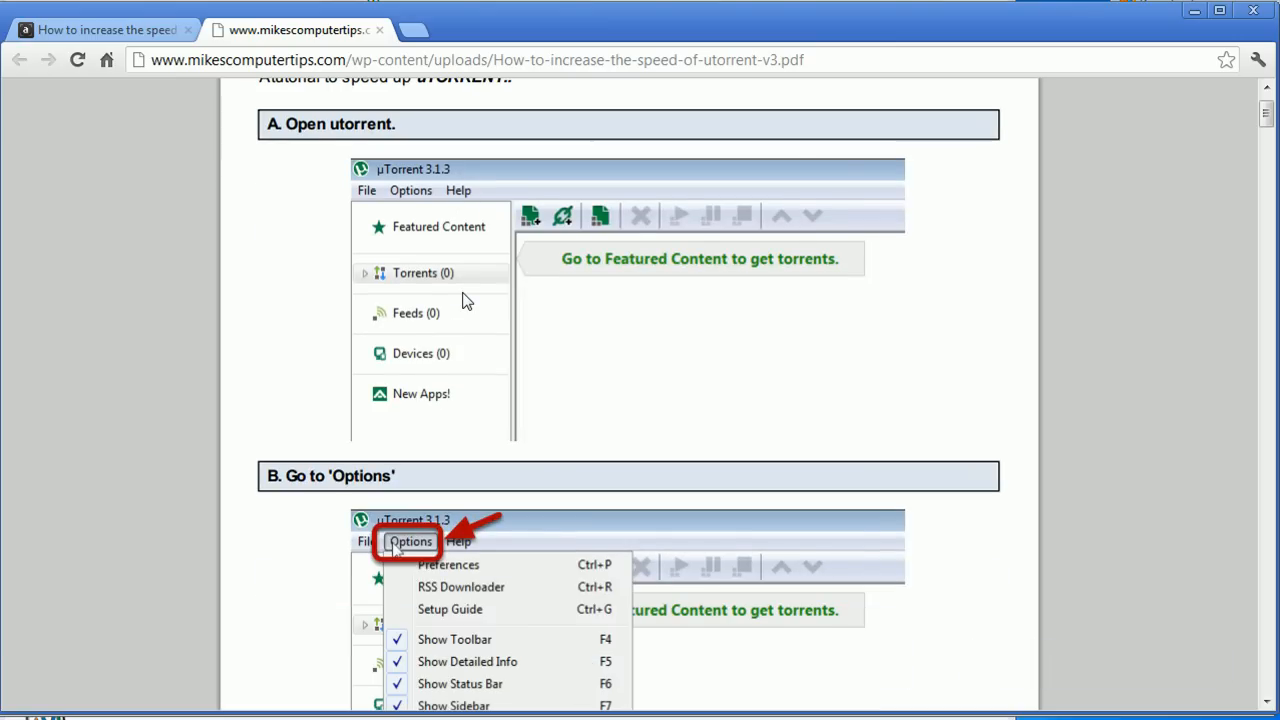
pyautogui.scroll(-1, 463, 300)
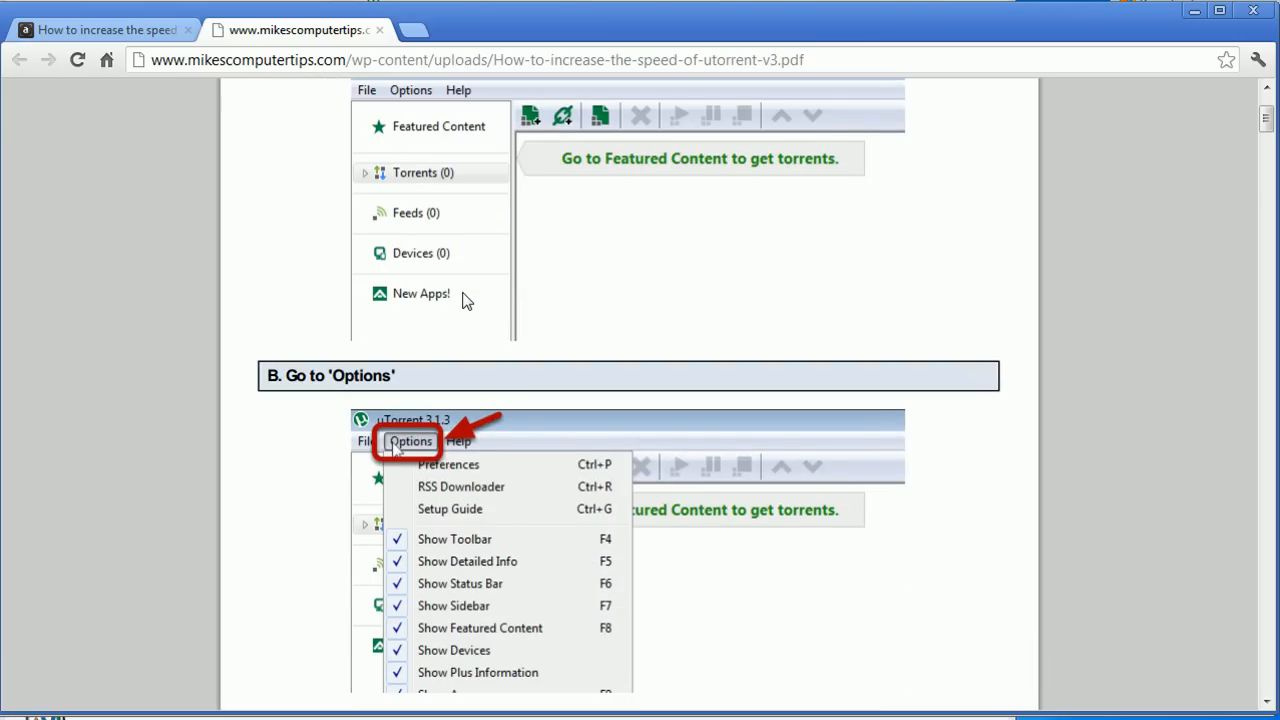
pyautogui.scroll(-2, 463, 300)
pyautogui.scroll(-6, 463, 300)
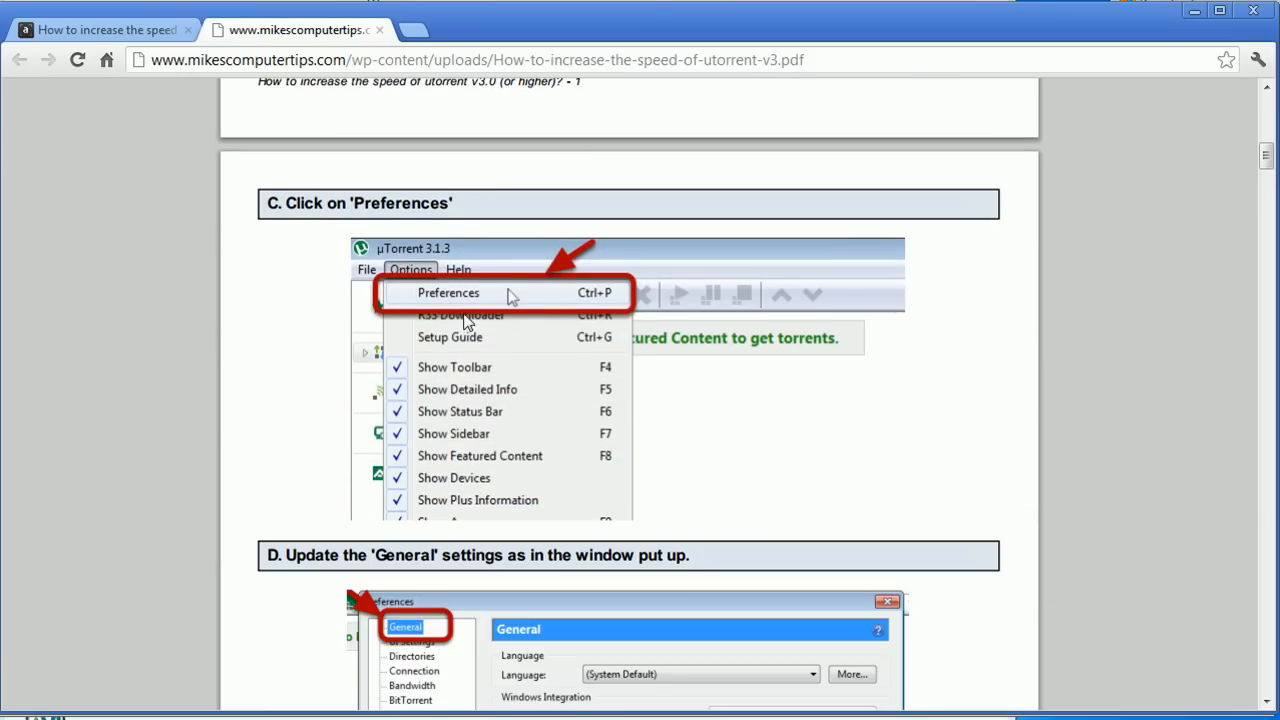
pyautogui.scroll(-4, 468, 320)
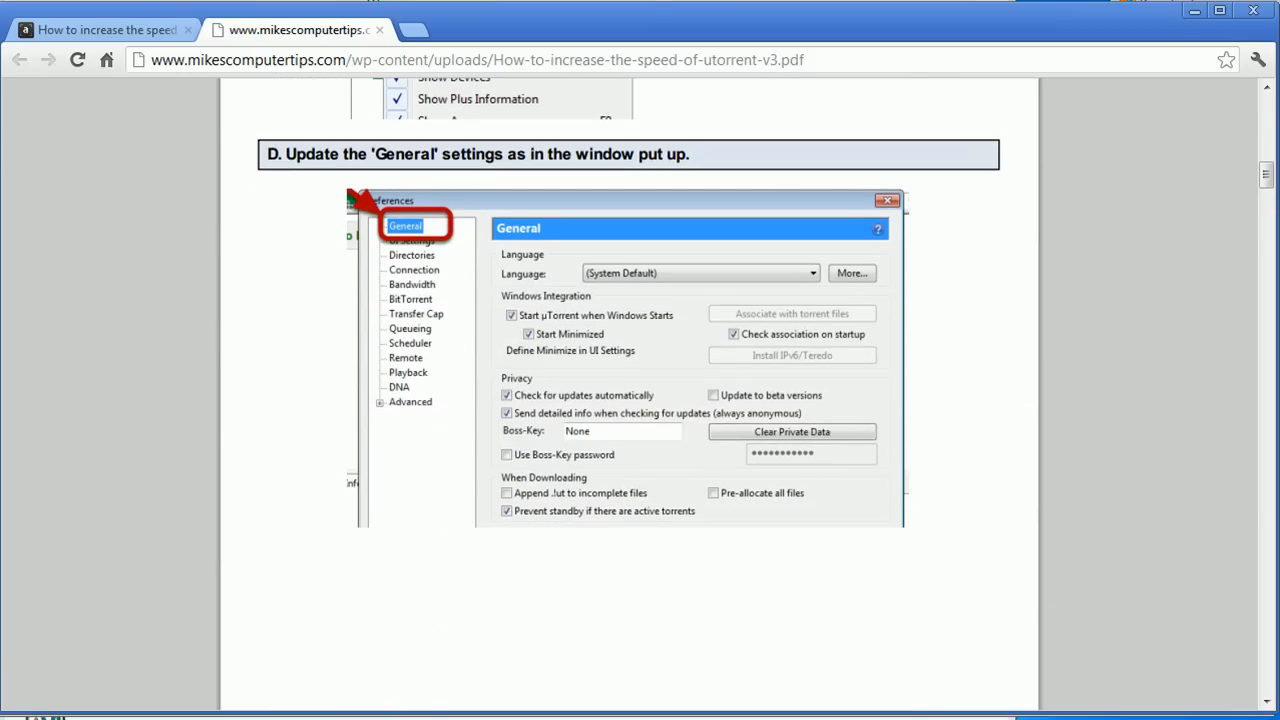
pyautogui.click(475, 719)
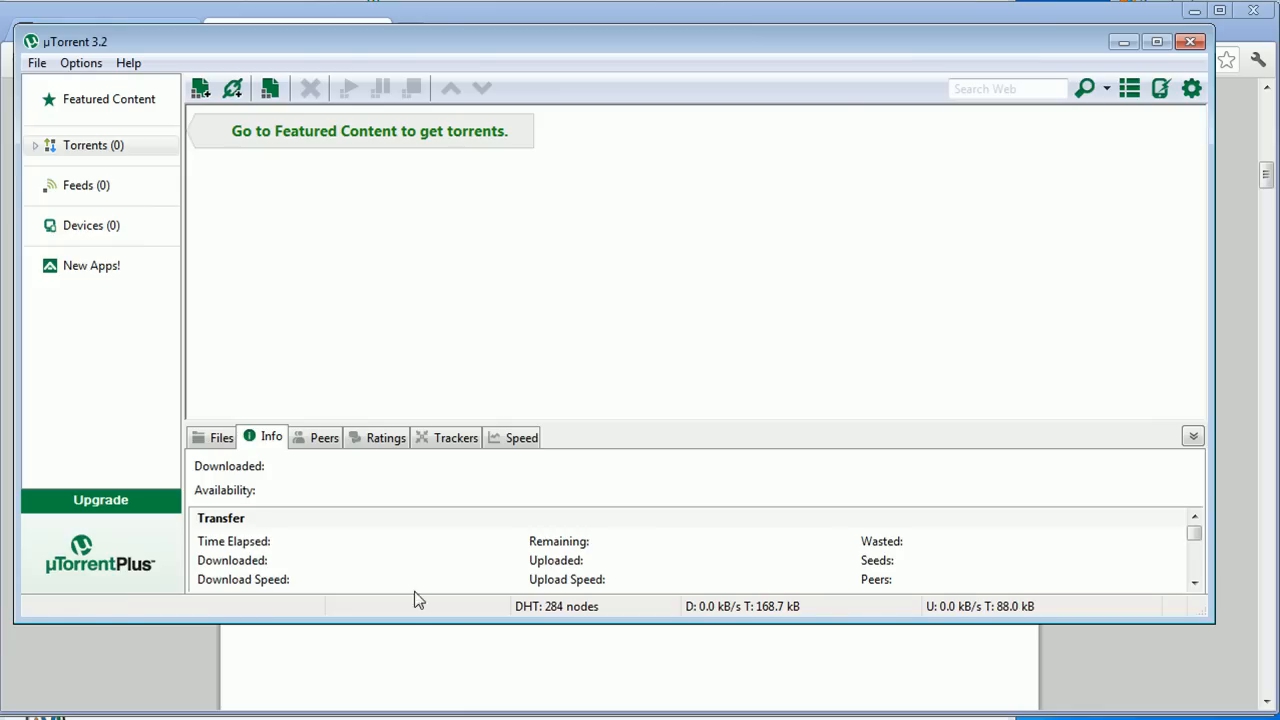
pyautogui.click(88, 64)
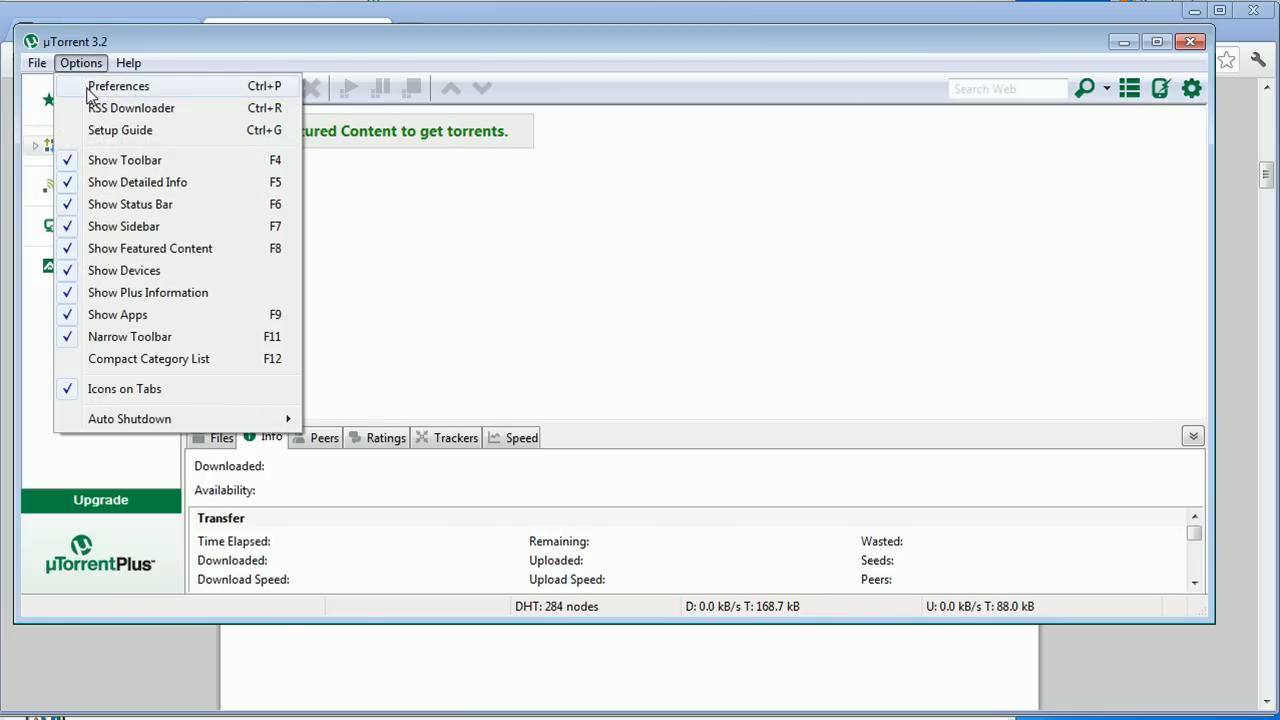
pyautogui.click(90, 88)
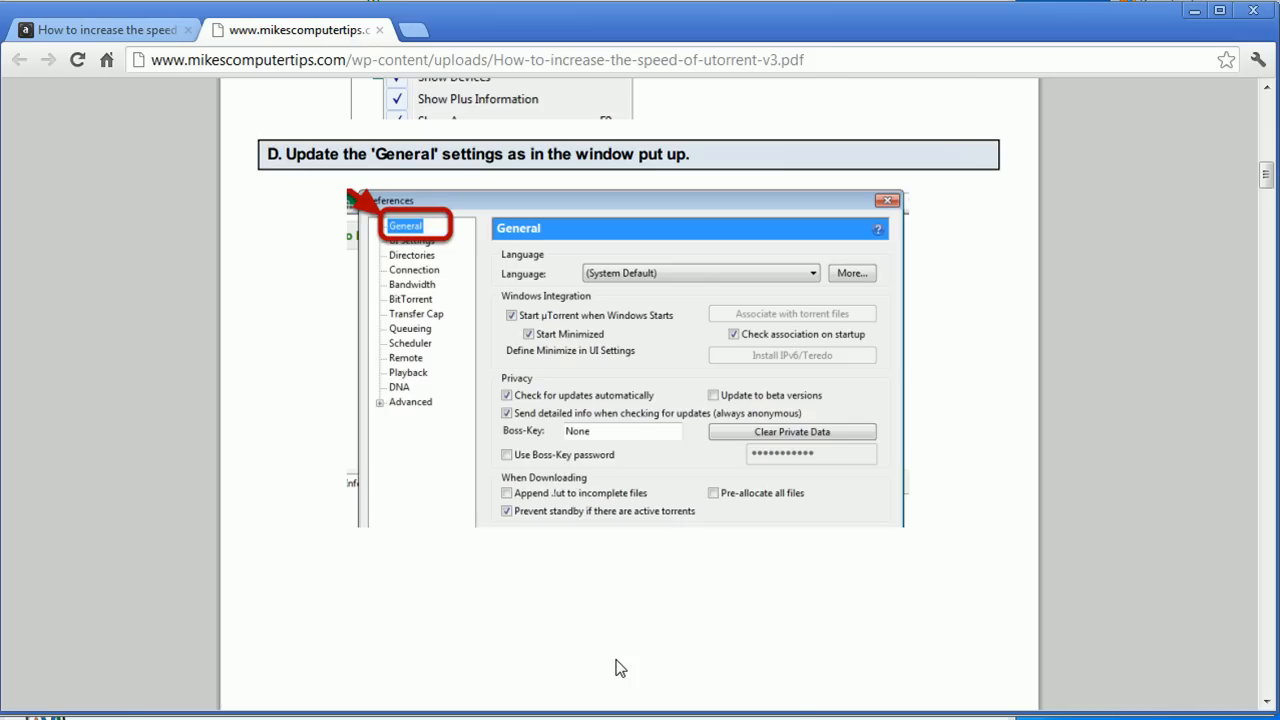
# Return to the PDF tutorial in Chrome and review its recommended General, UI Settings and Directories sections.
pyautogui.click(616, 660)
pyautogui.scroll(-3, 581, 462)
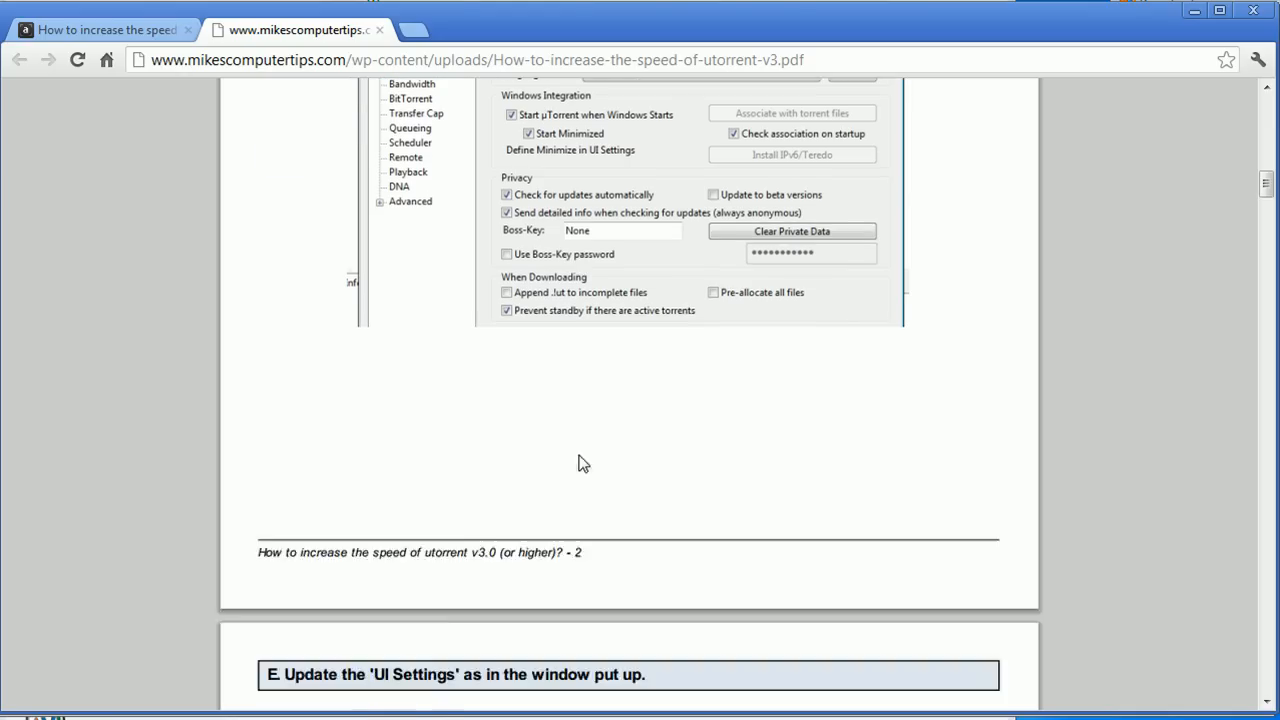
pyautogui.scroll(-2, 579, 455)
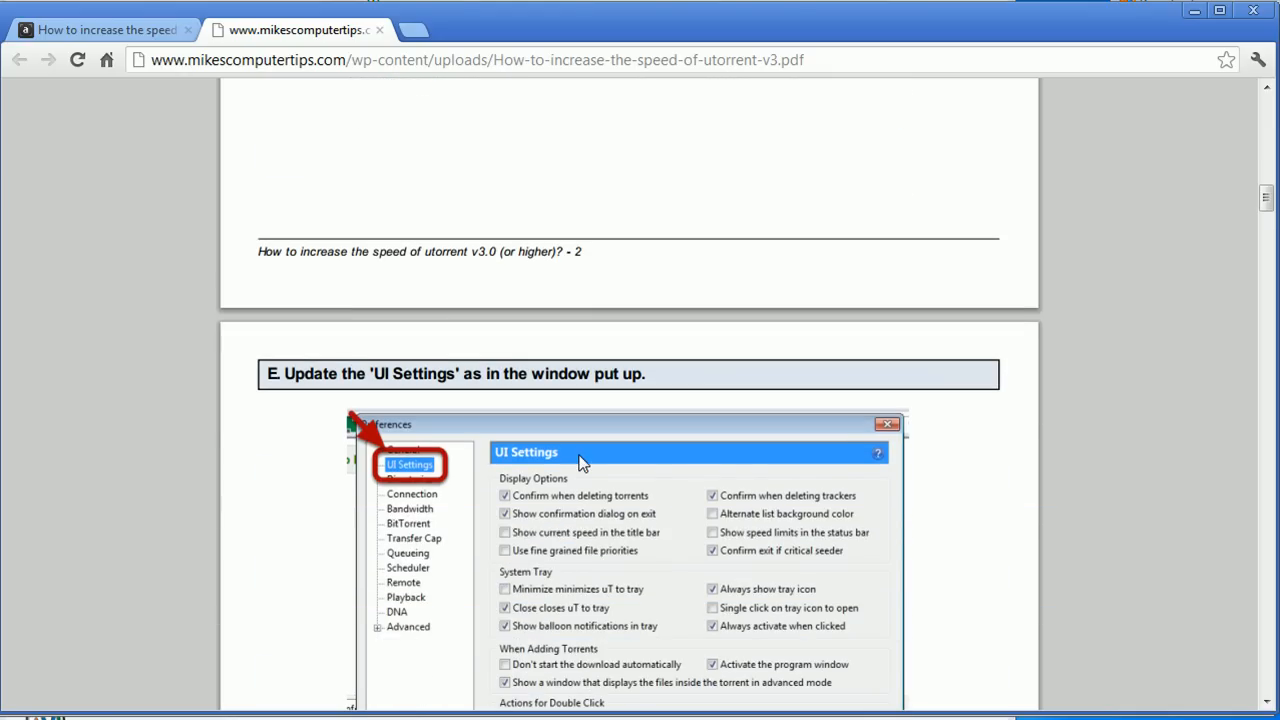
pyautogui.scroll(-4, 579, 455)
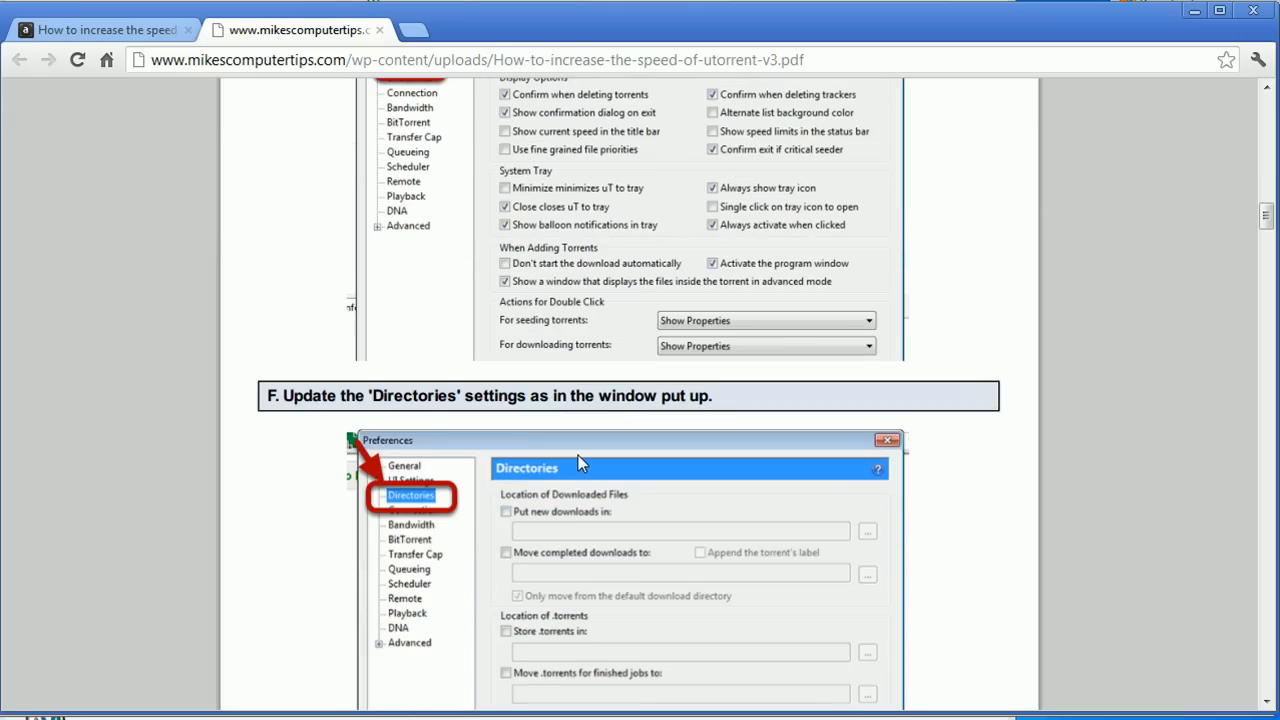
pyautogui.scroll(10, 578, 455)
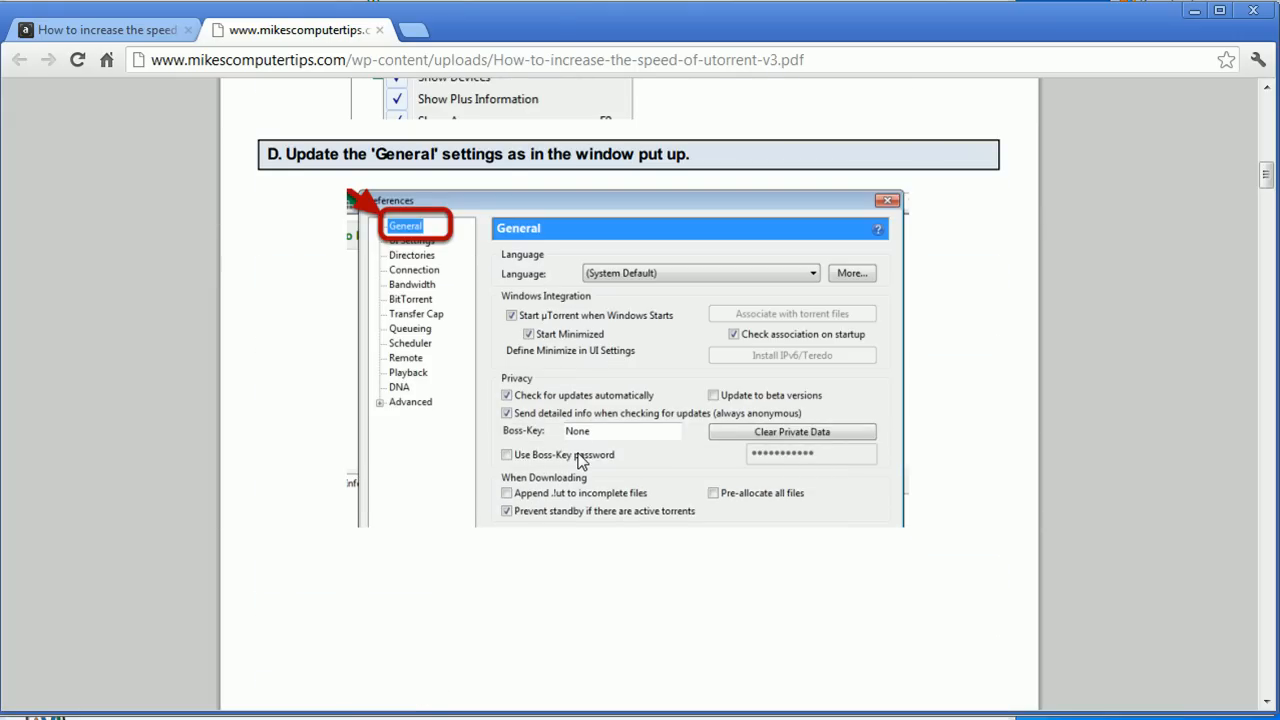
pyautogui.scroll(-9, 581, 462)
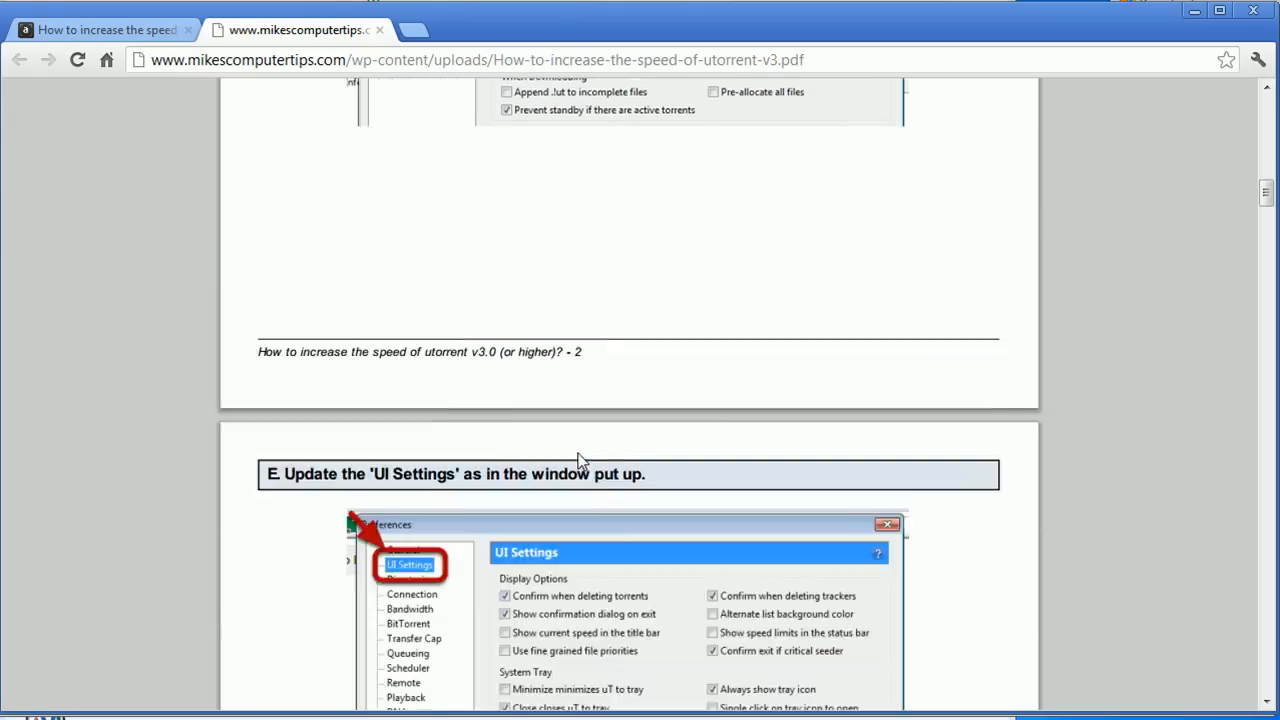
pyautogui.scroll(-1, 580, 460)
pyautogui.scroll(1, 580, 460)
pyautogui.scroll(1, 581, 461)
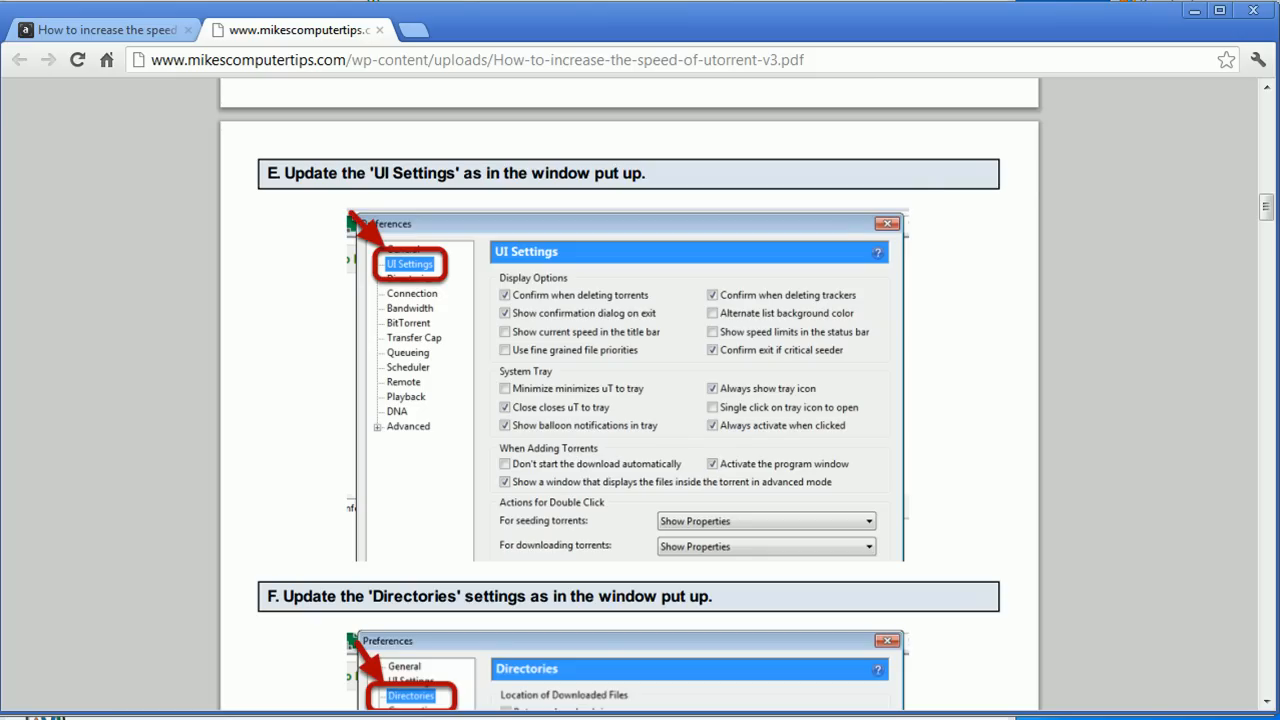
# Switch to µTorrent and enable "Show confirmation dialog on exit" in the UI Settings preferences, matching section E of the PDF.
pyautogui.hotkey('alt', 'Tab')
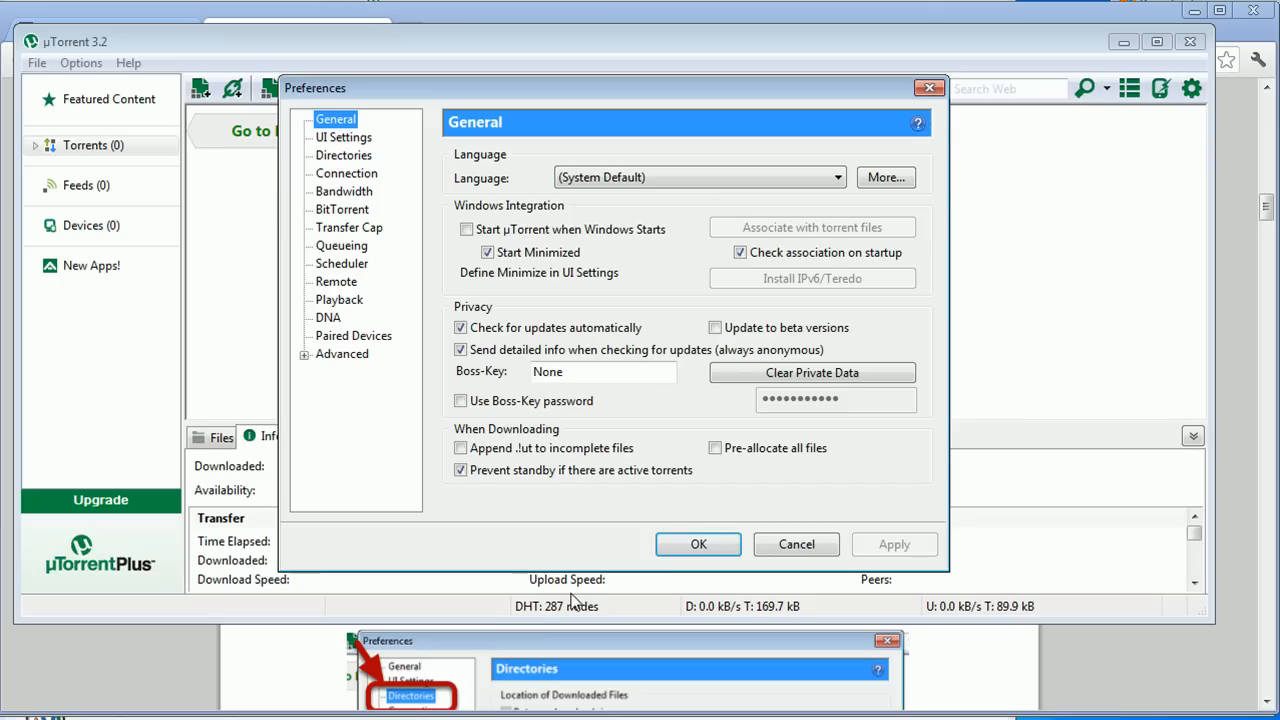
pyautogui.click(352, 139)
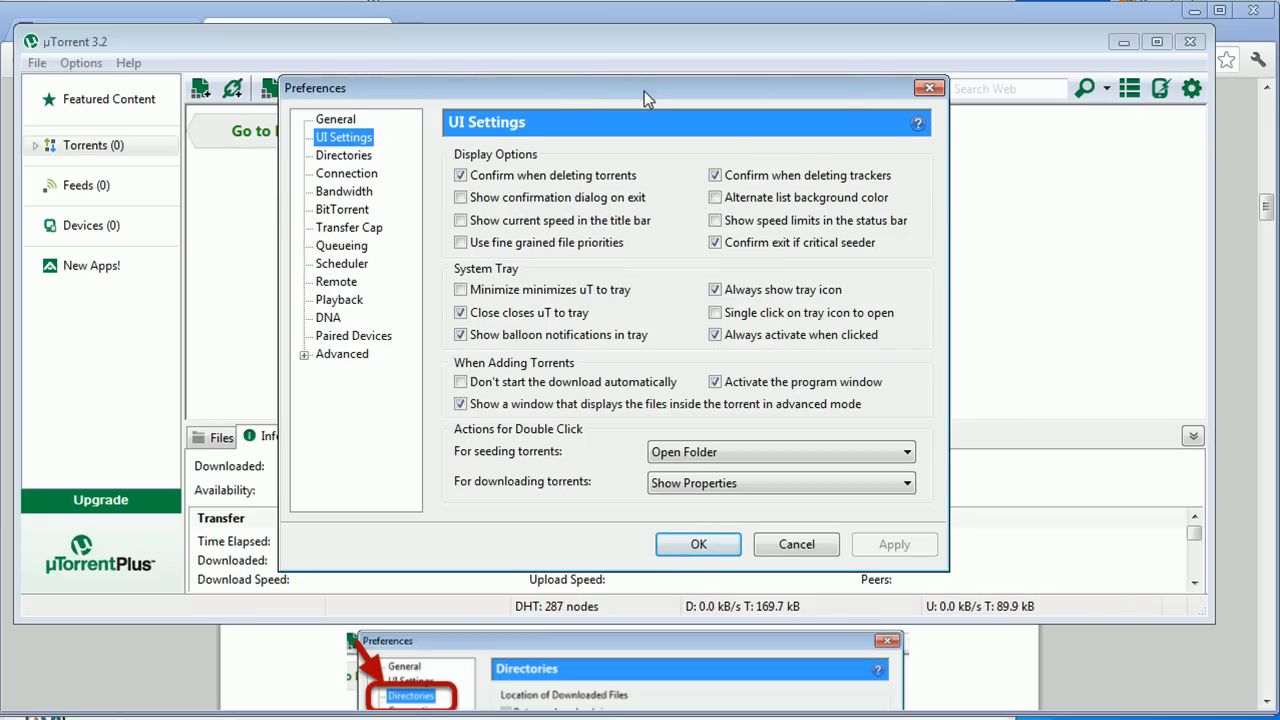
pyautogui.click(1235, 391)
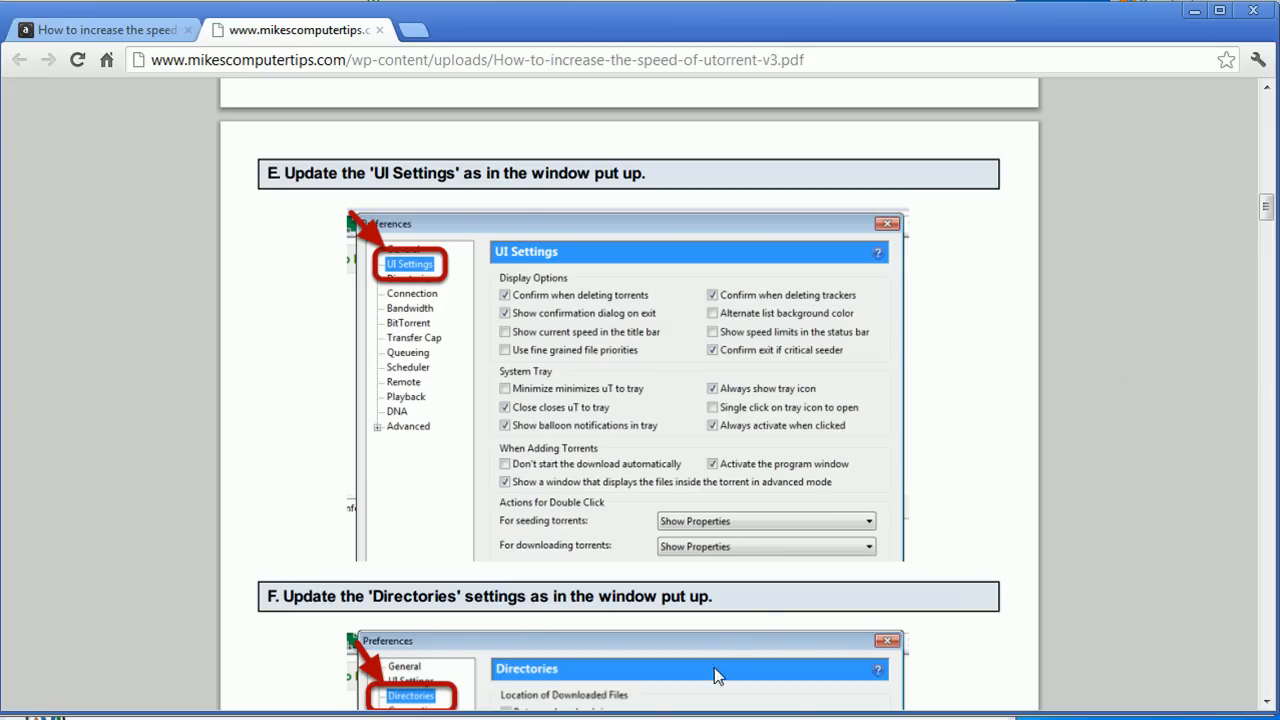
pyautogui.click(646, 718)
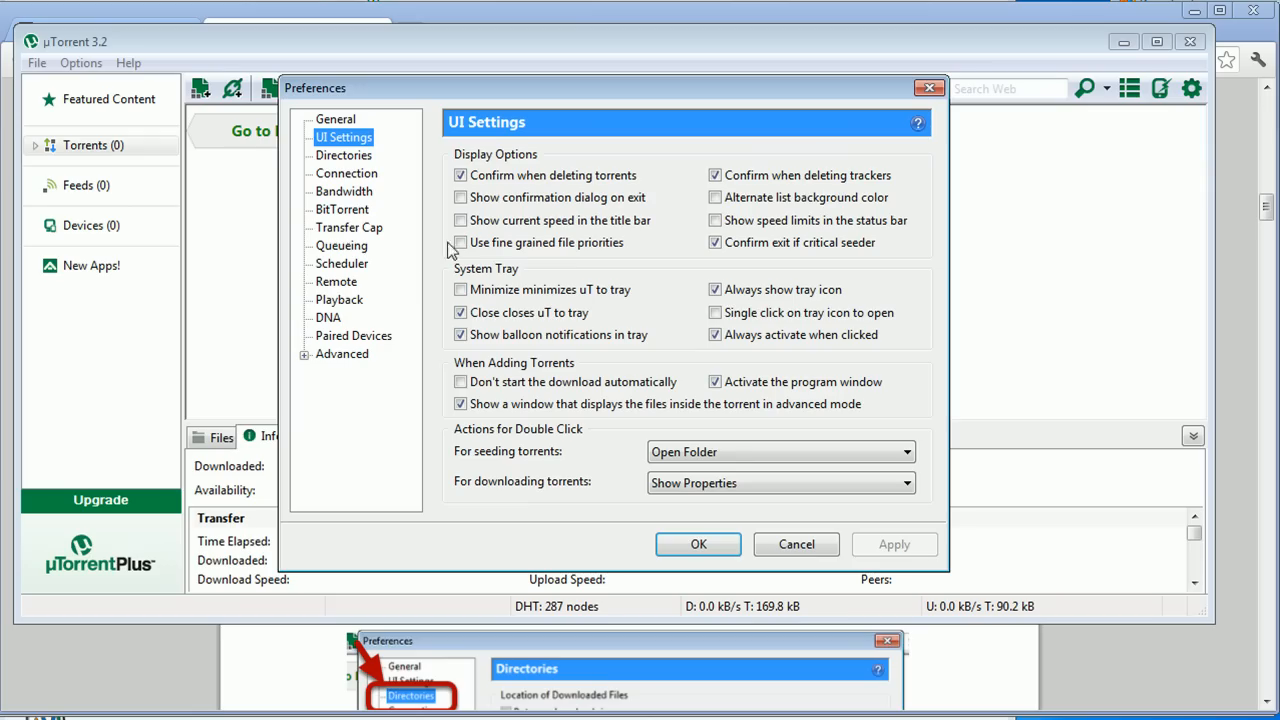
pyautogui.click(460, 197)
# Compare the remaining µTorrent UI Settings options with section E of the PDF tutorial in Chrome.
pyautogui.click(1243, 464)
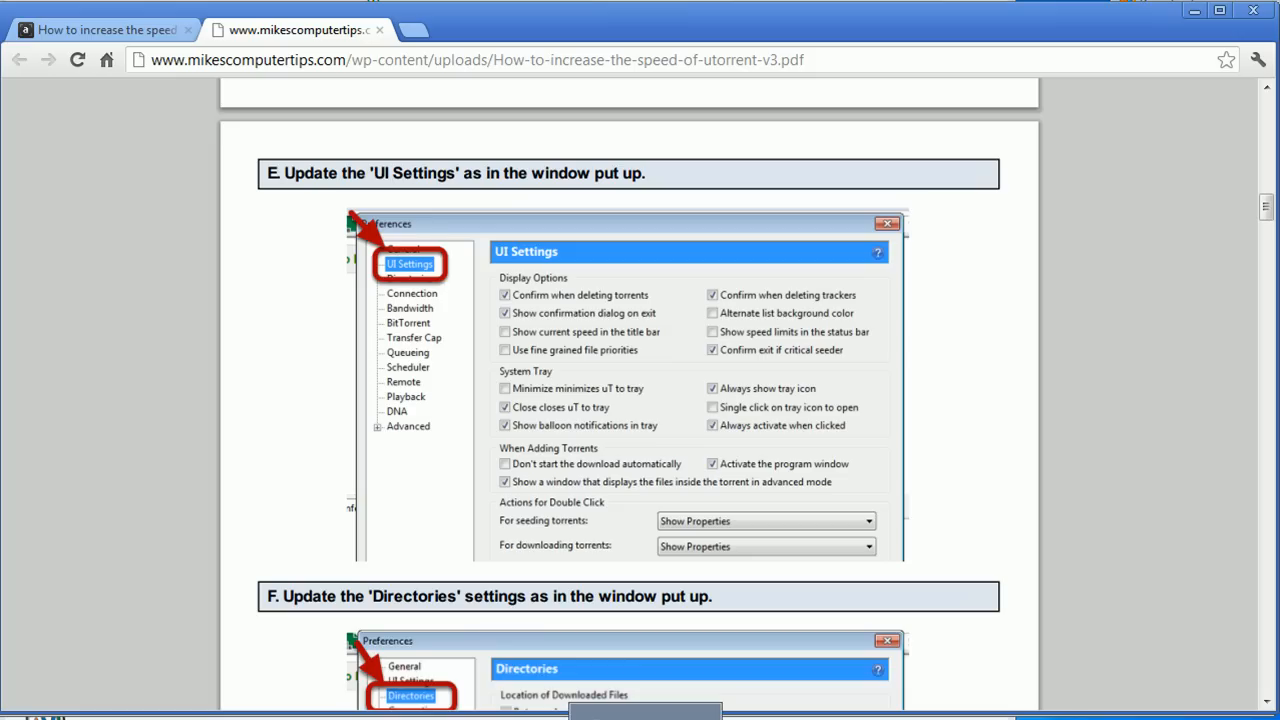
pyautogui.click(646, 718)
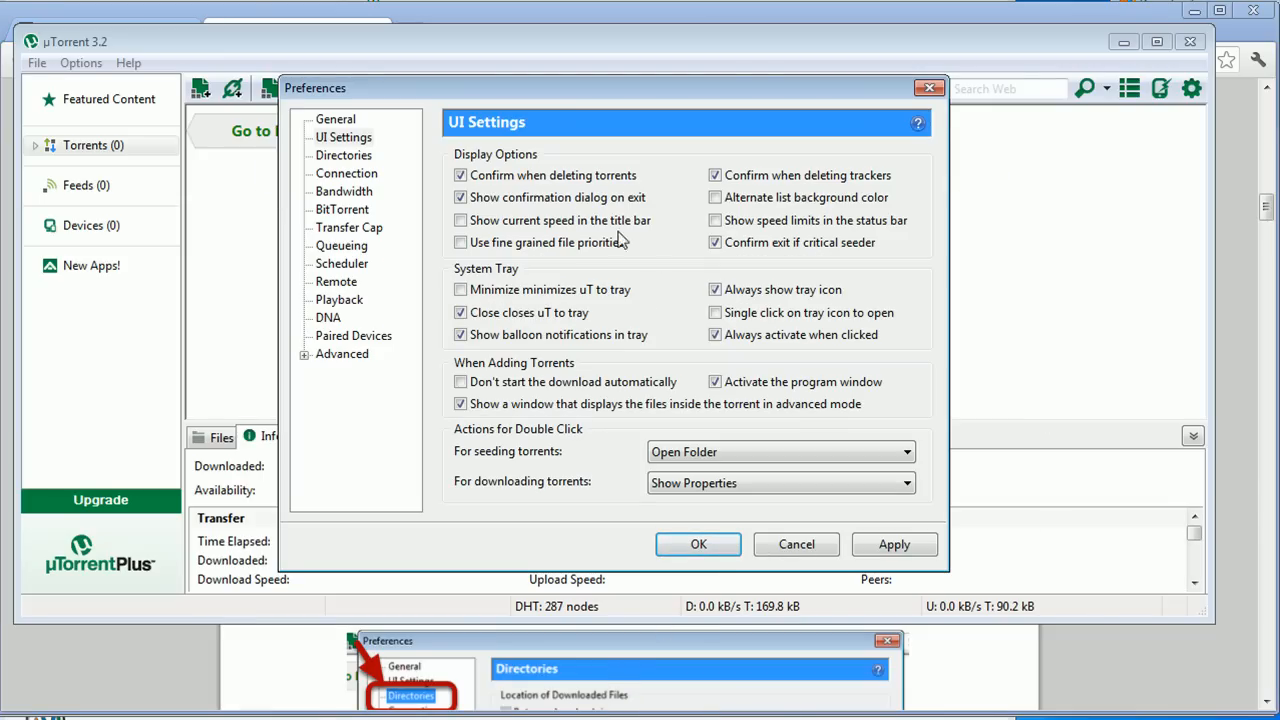
pyautogui.click(1223, 444)
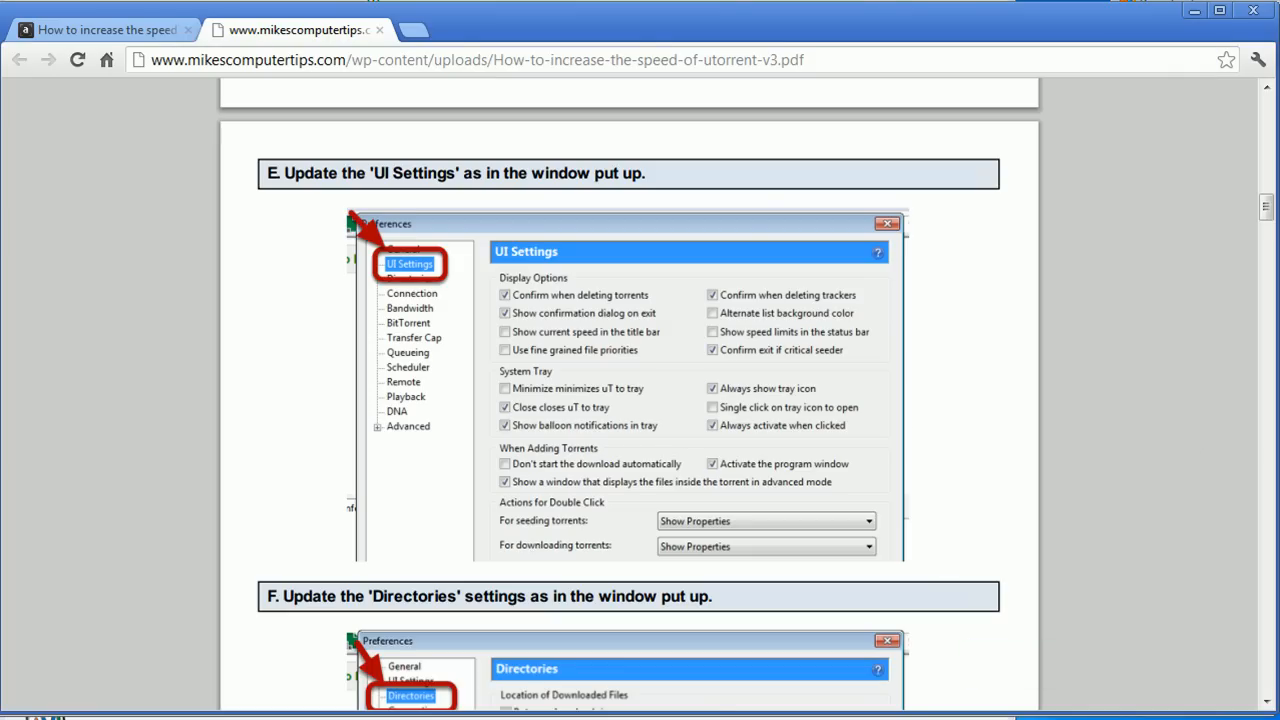
pyautogui.click(660, 712)
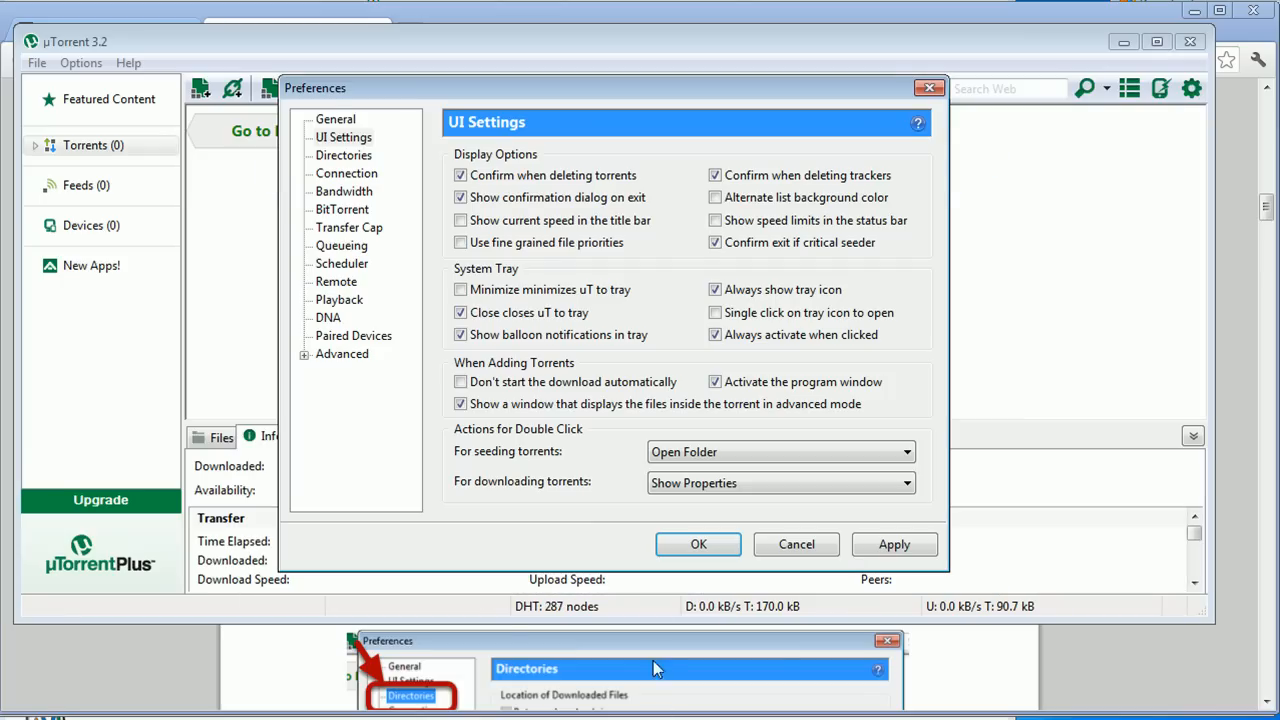
pyautogui.click(1241, 531)
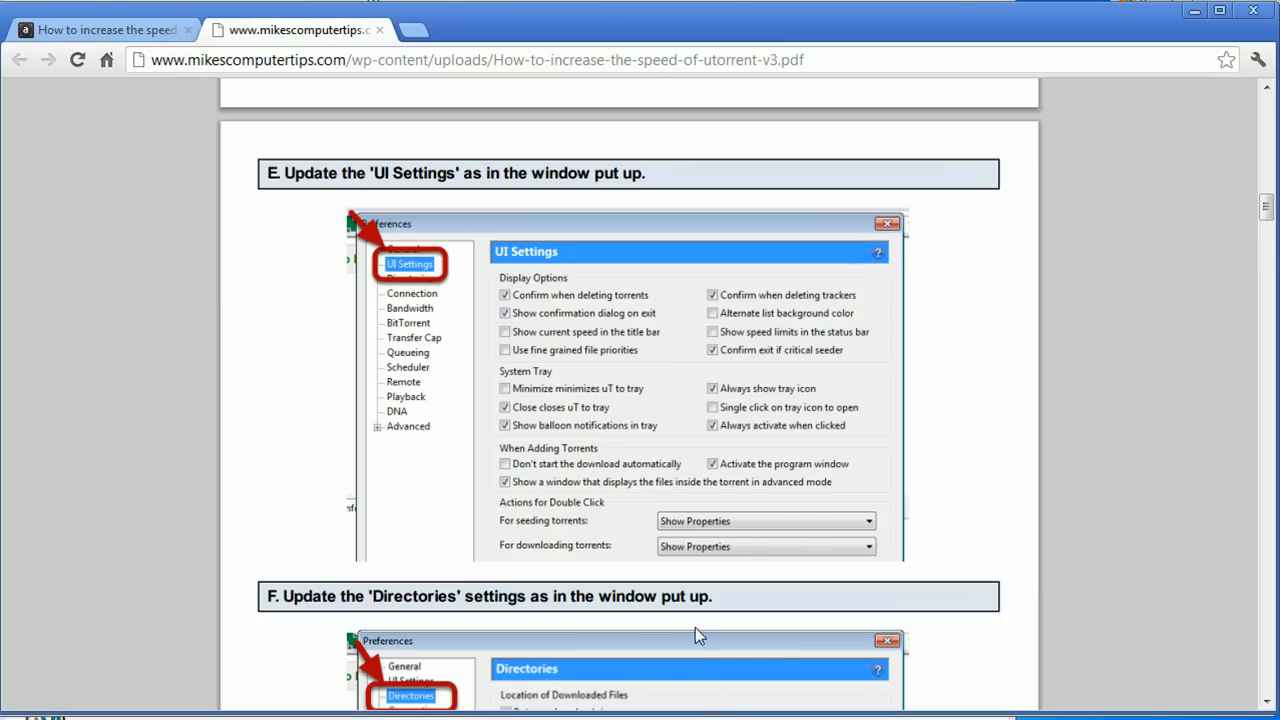
pyautogui.click(660, 712)
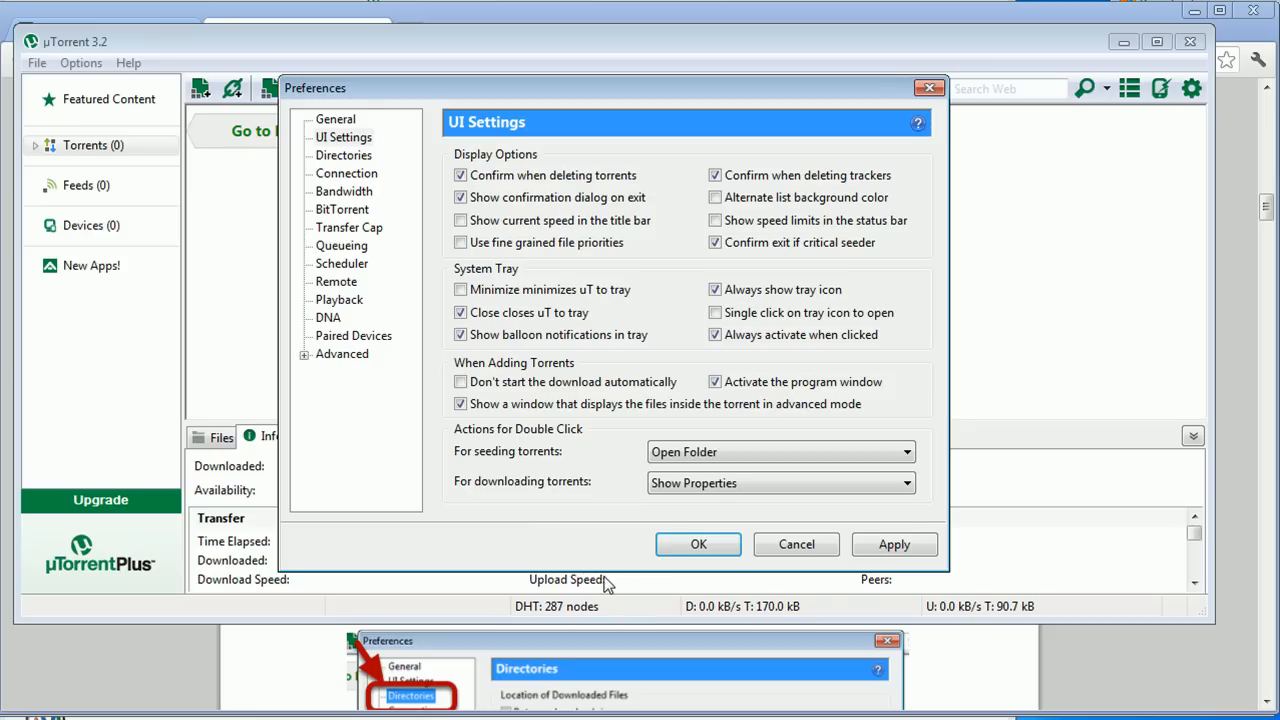
# Set the double-click action for seeding torrents to Show Properties in the UI Settings preferences.
pyautogui.click(735, 452)
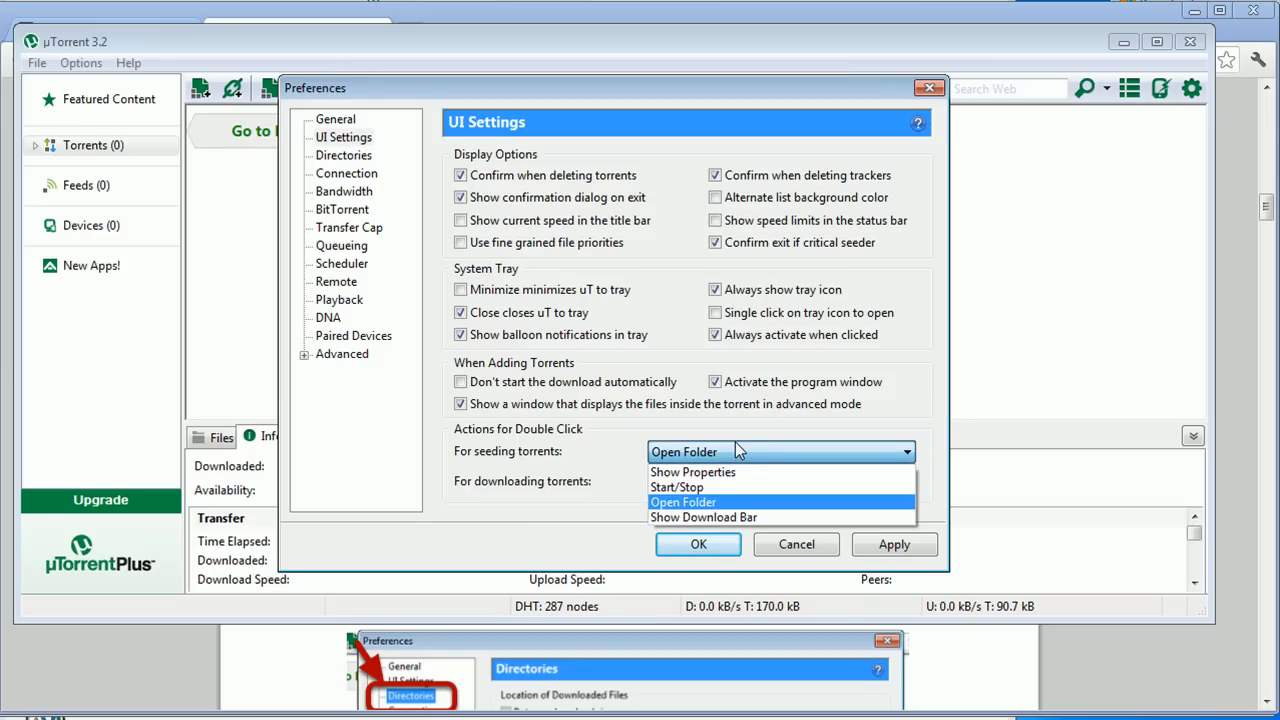
pyautogui.click(697, 473)
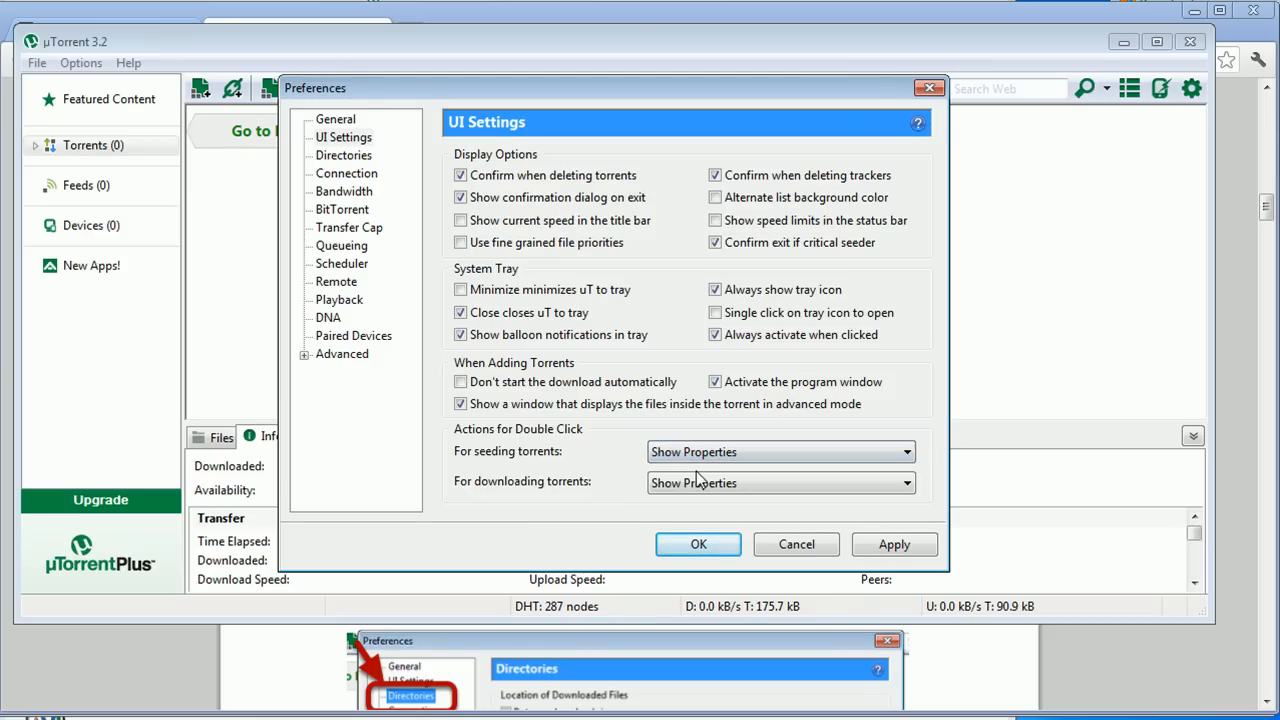
# Switch to the PDF tutorial in Chrome and compare its section F with µTorrent's Directories preferences.
pyautogui.click(1223, 422)
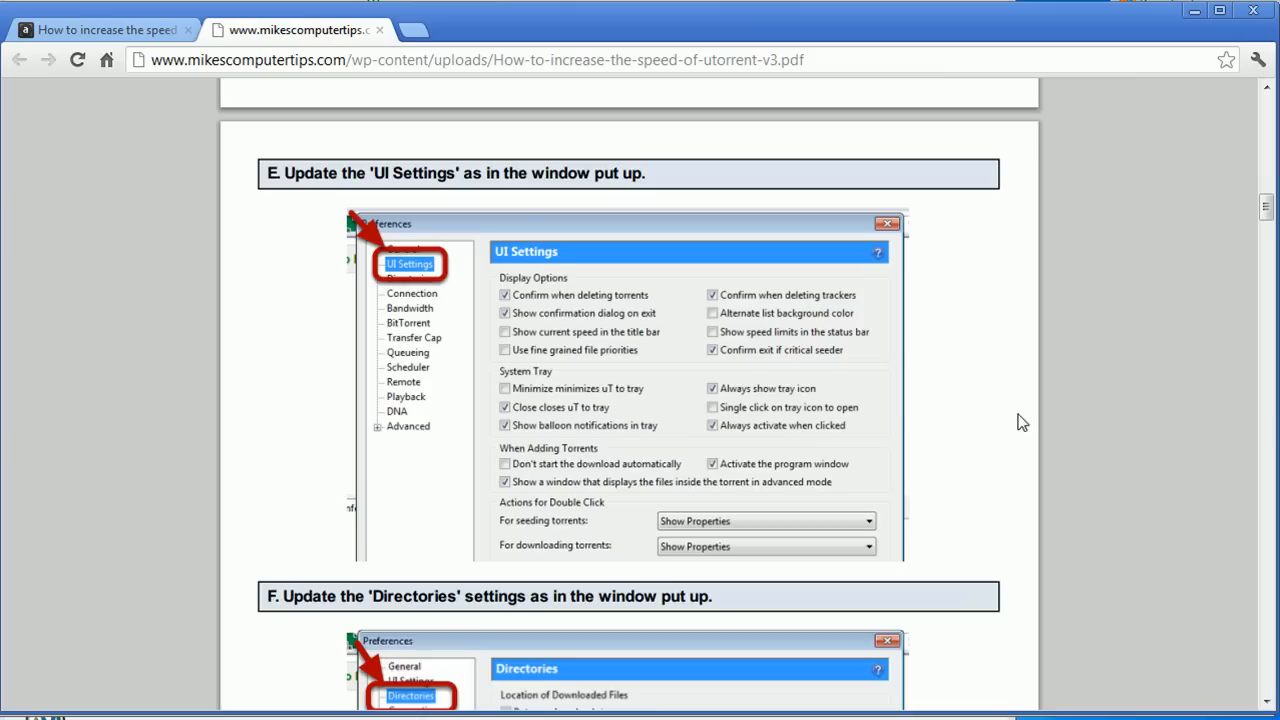
pyautogui.scroll(-5, 870, 410)
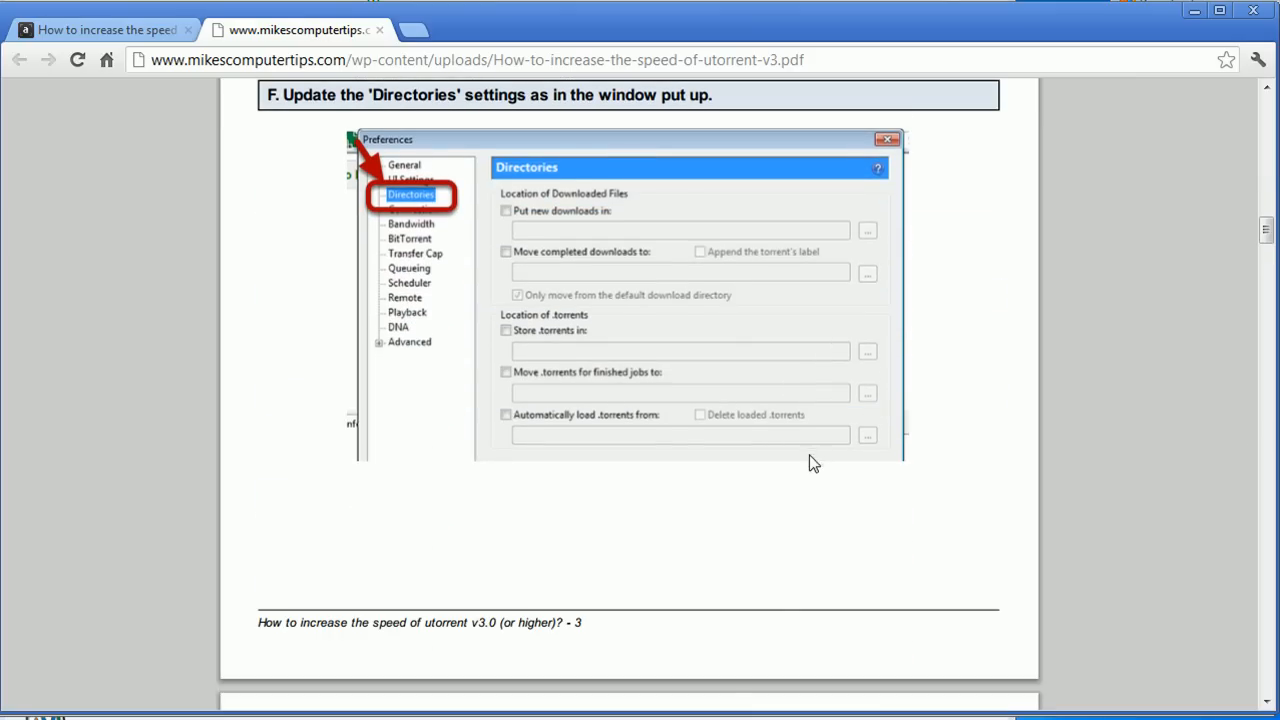
pyautogui.click(722, 718)
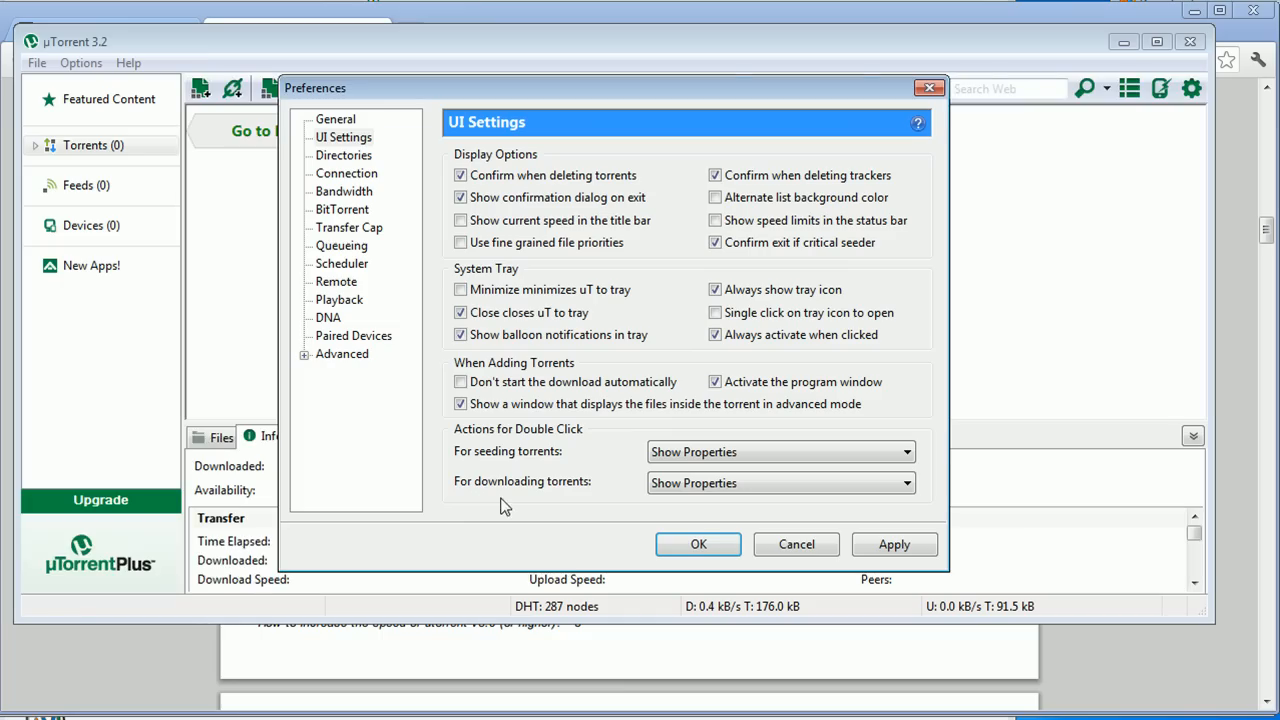
pyautogui.click(340, 156)
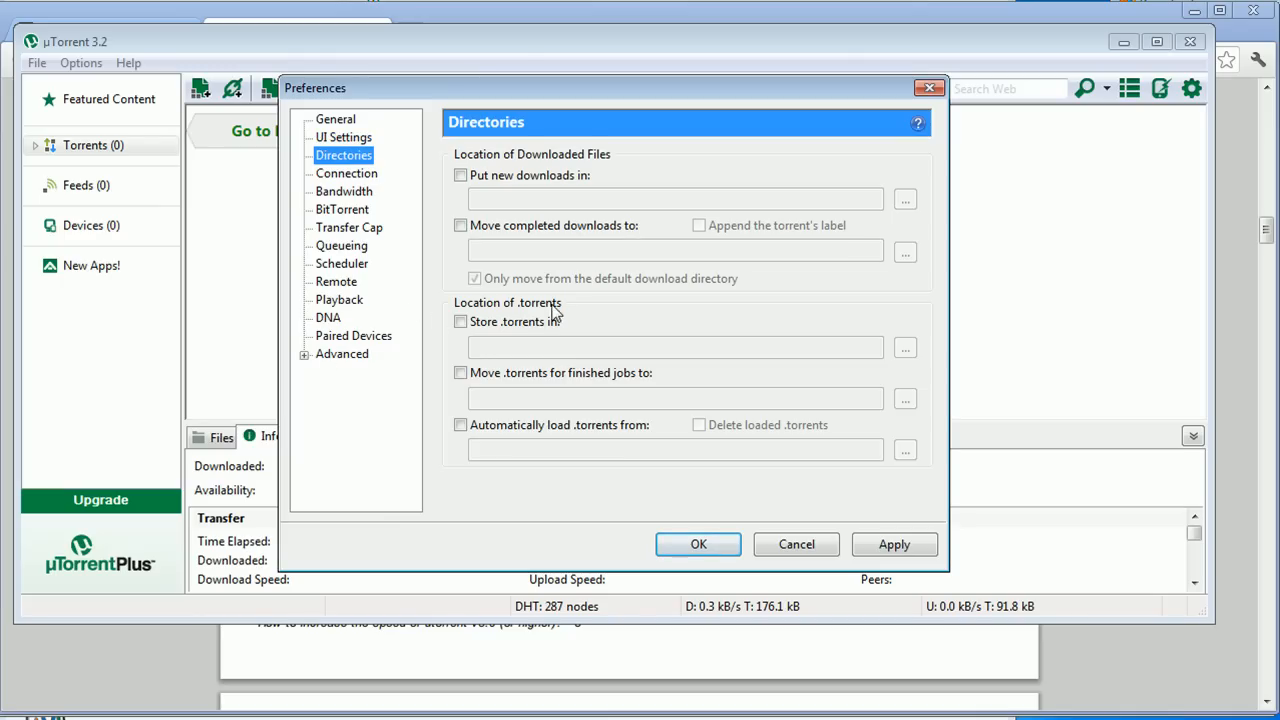
pyautogui.click(1235, 369)
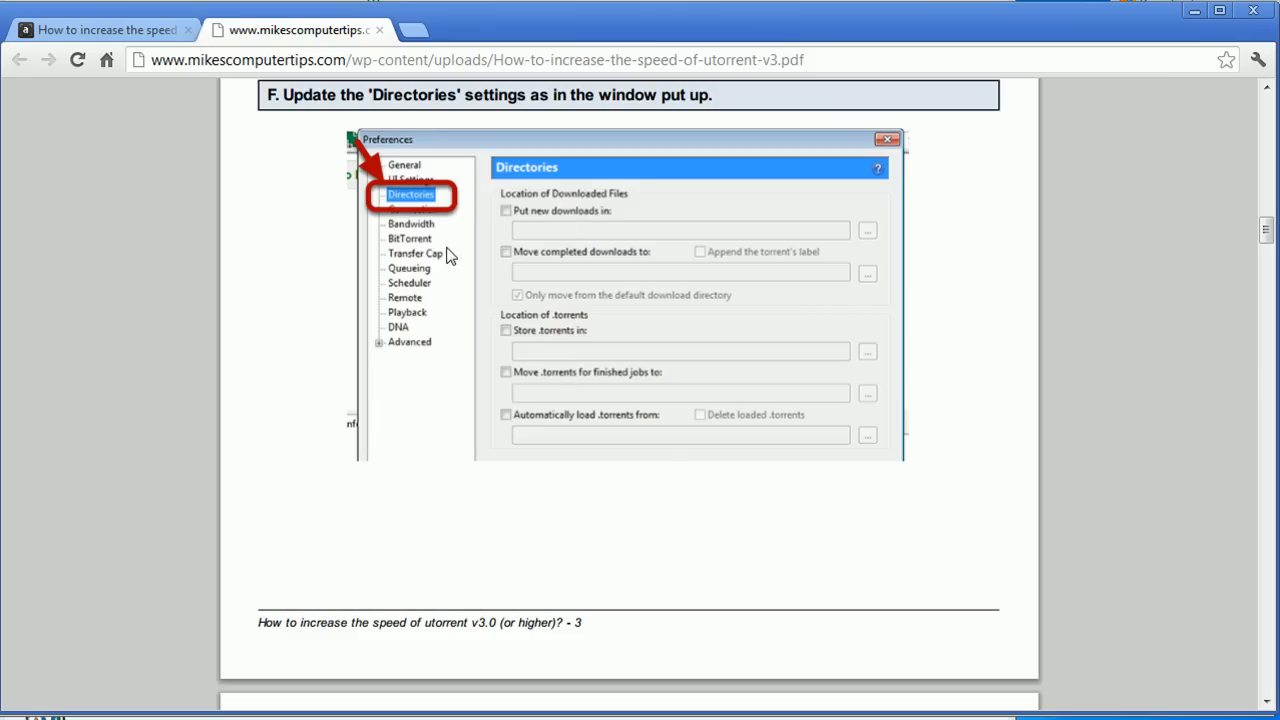
# Continue to section G of the PDF tutorial, then switch to µTorrent and open the Connection preferences.
pyautogui.scroll(-6, 672, 419)
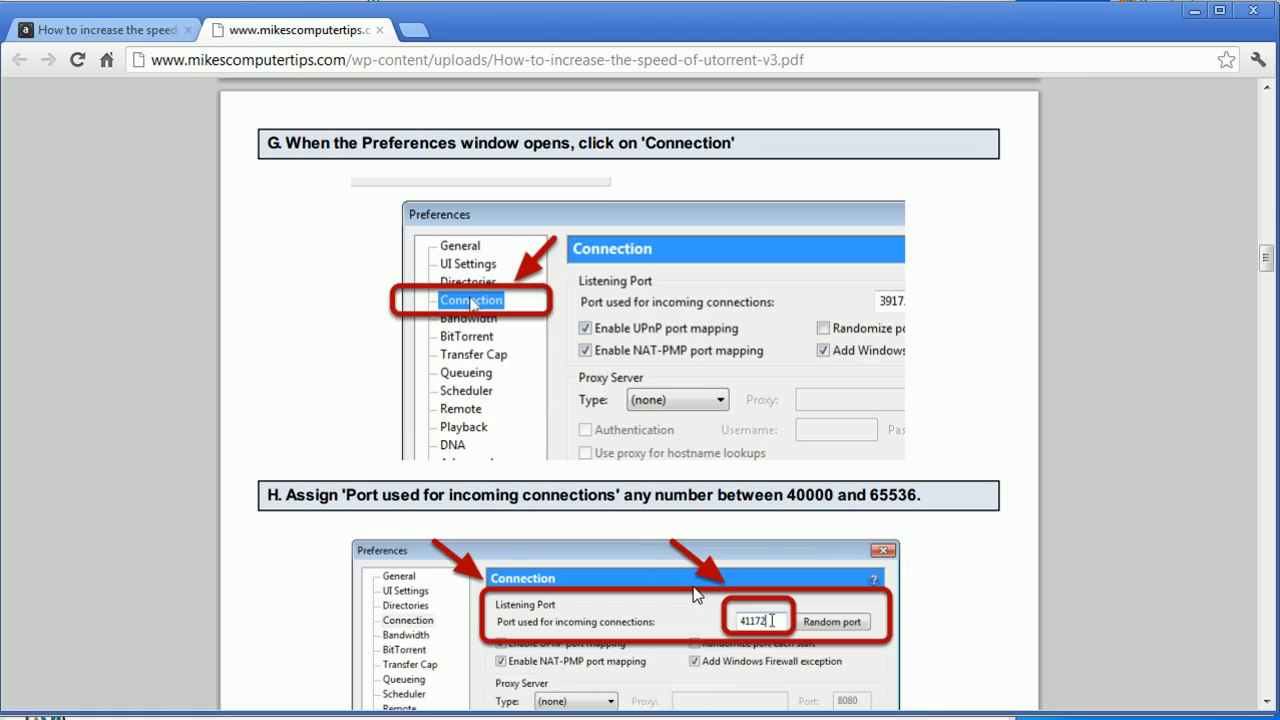
pyautogui.hotkey('alt', 'Tab')
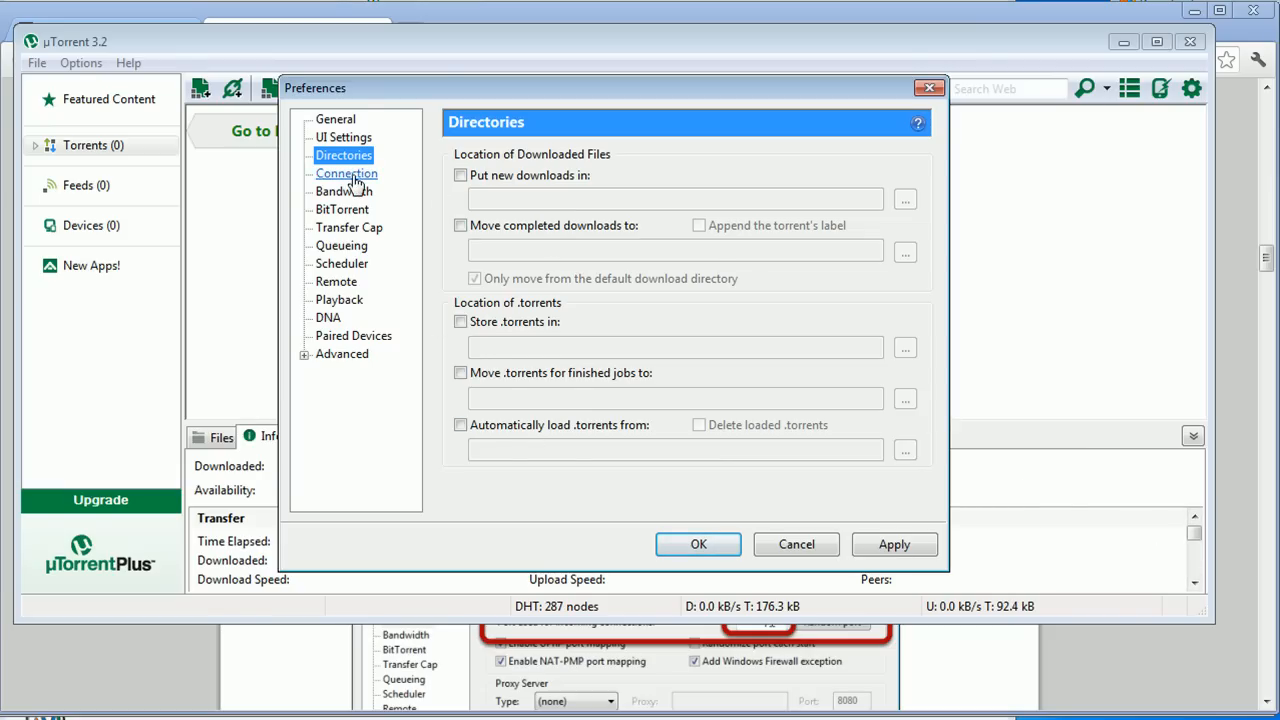
pyautogui.click(351, 176)
# Read the allowed port range in section H of the PDF, then set µTorrent's port used for incoming connections to 41172.
pyautogui.hotkey('alt', 'Tab')
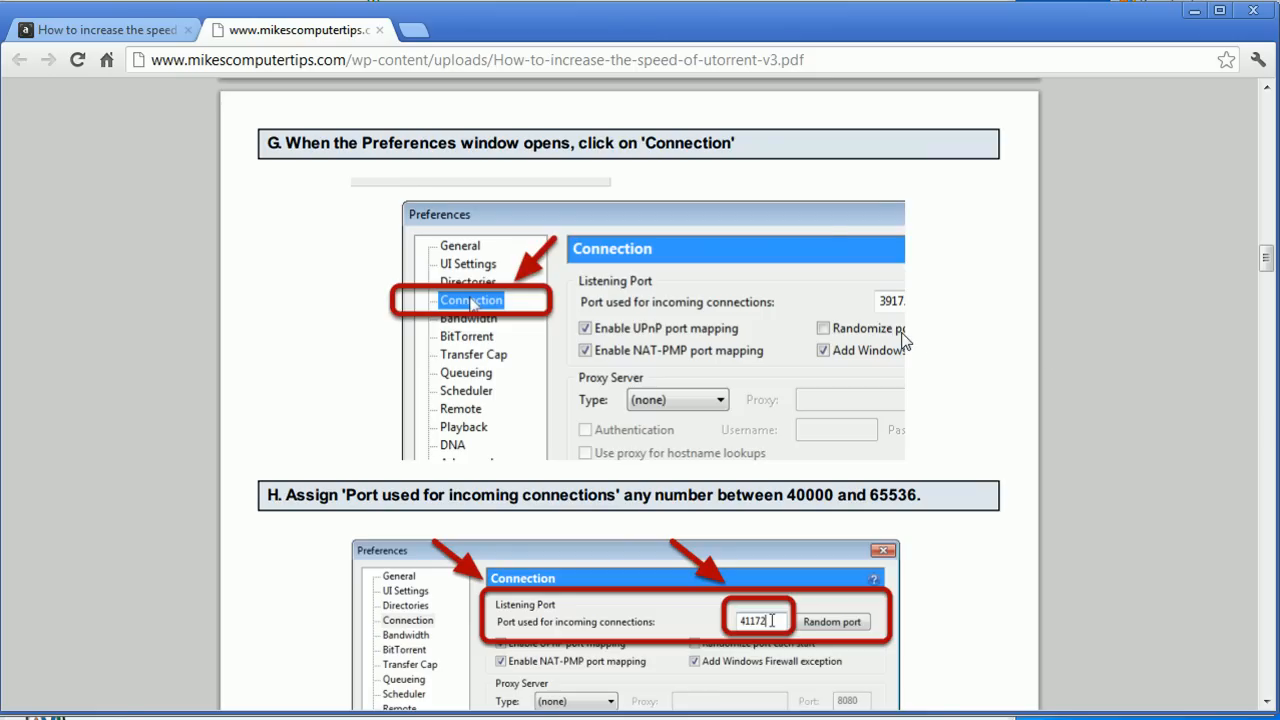
pyautogui.scroll(-1, 835, 326)
pyautogui.scroll(1, 835, 326)
pyautogui.scroll(-3, 498, 180)
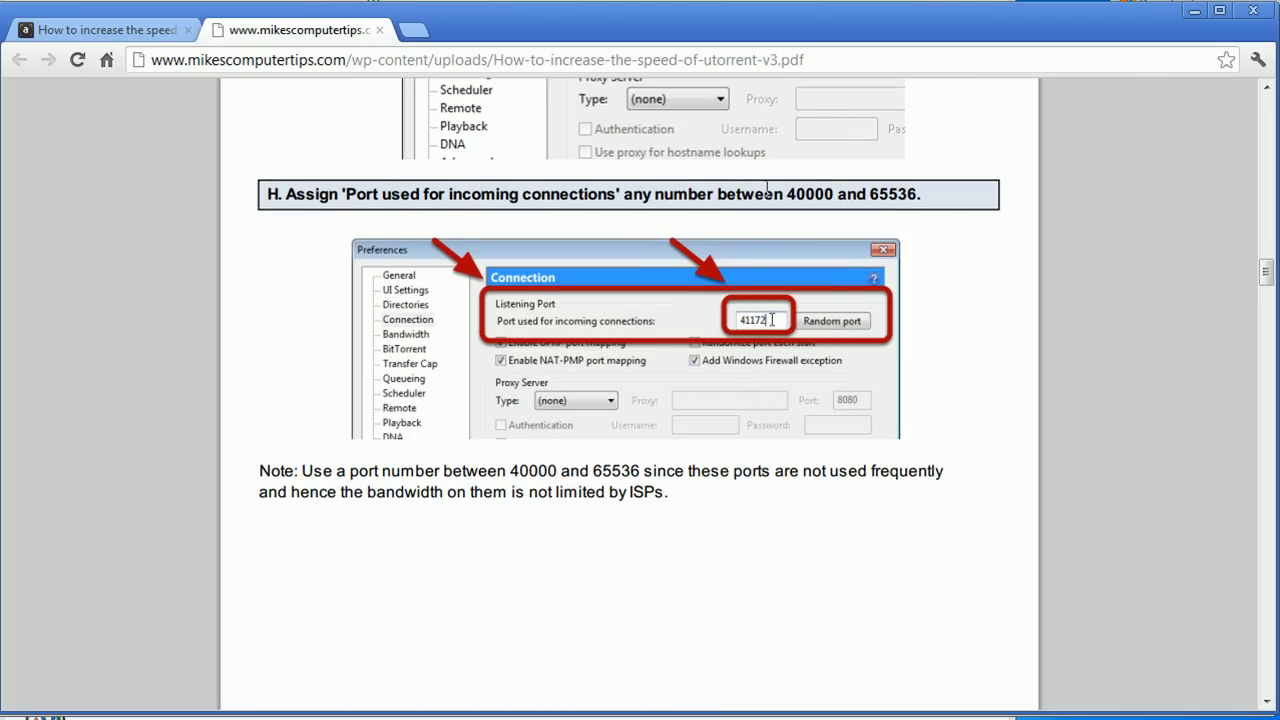
pyautogui.moveTo(788, 193); pyautogui.dragTo(921, 191)
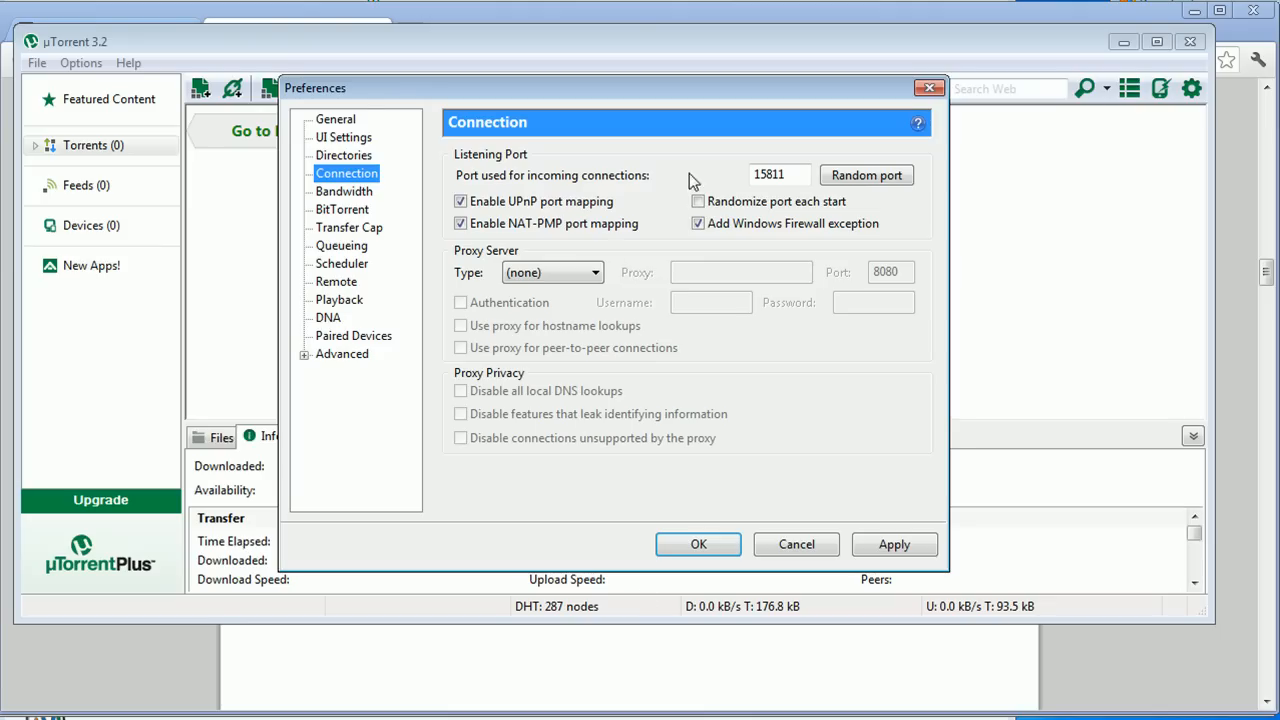
pyautogui.doubleClick(795, 177)
pyautogui.write('4117')
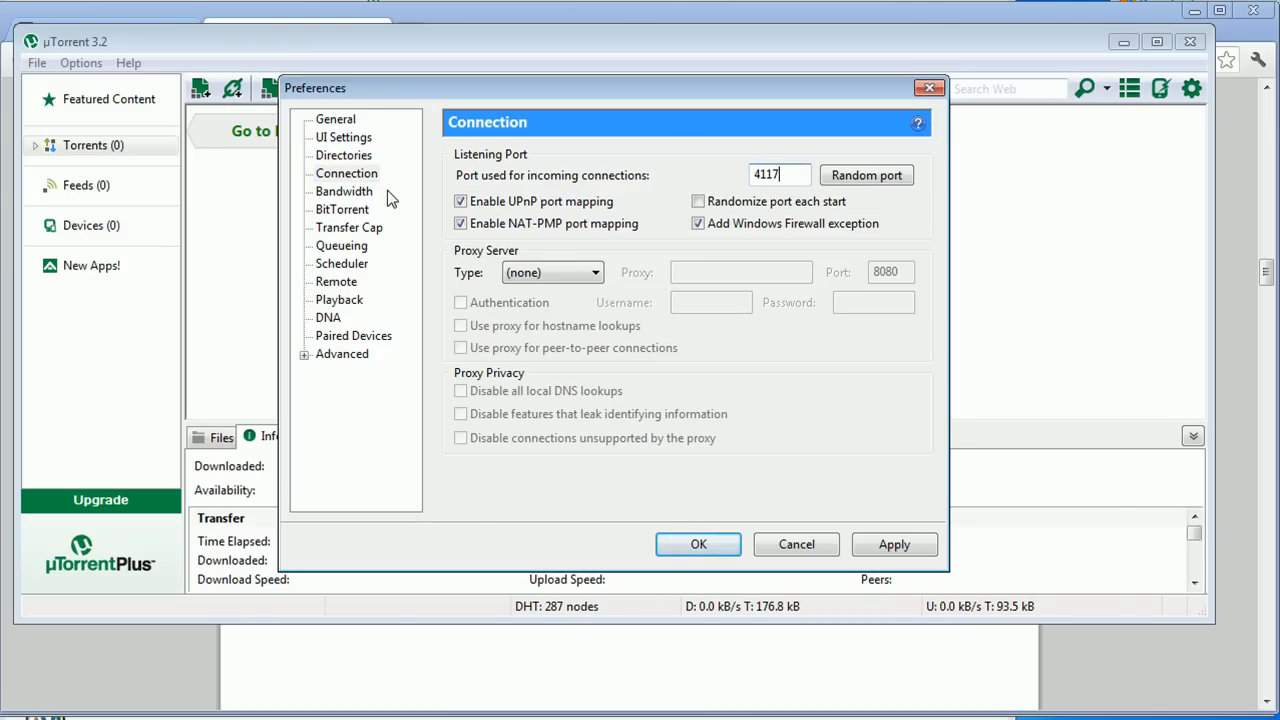
# Return to the PDF in Chrome, continue to sections I and J, then open the Bandwidth preferences in µTorrent.
pyautogui.click(1236, 352)
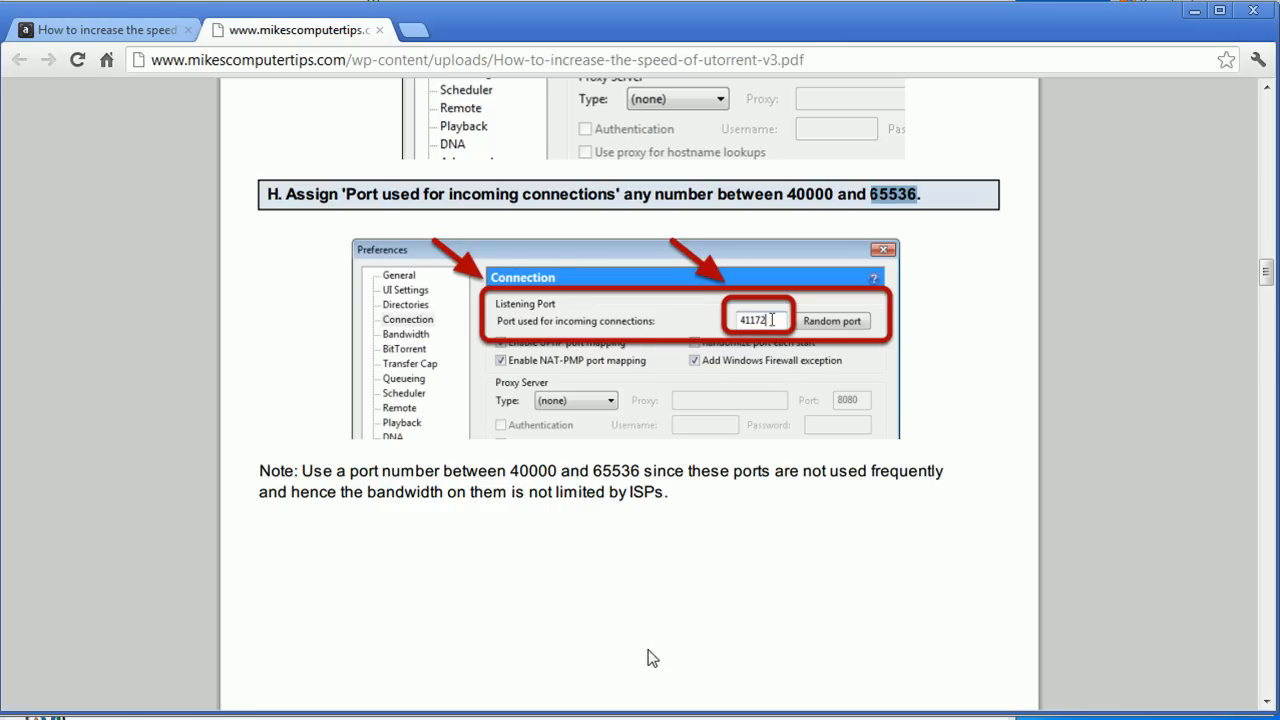
pyautogui.scroll(-6, 646, 545)
pyautogui.scroll(-2, 646, 543)
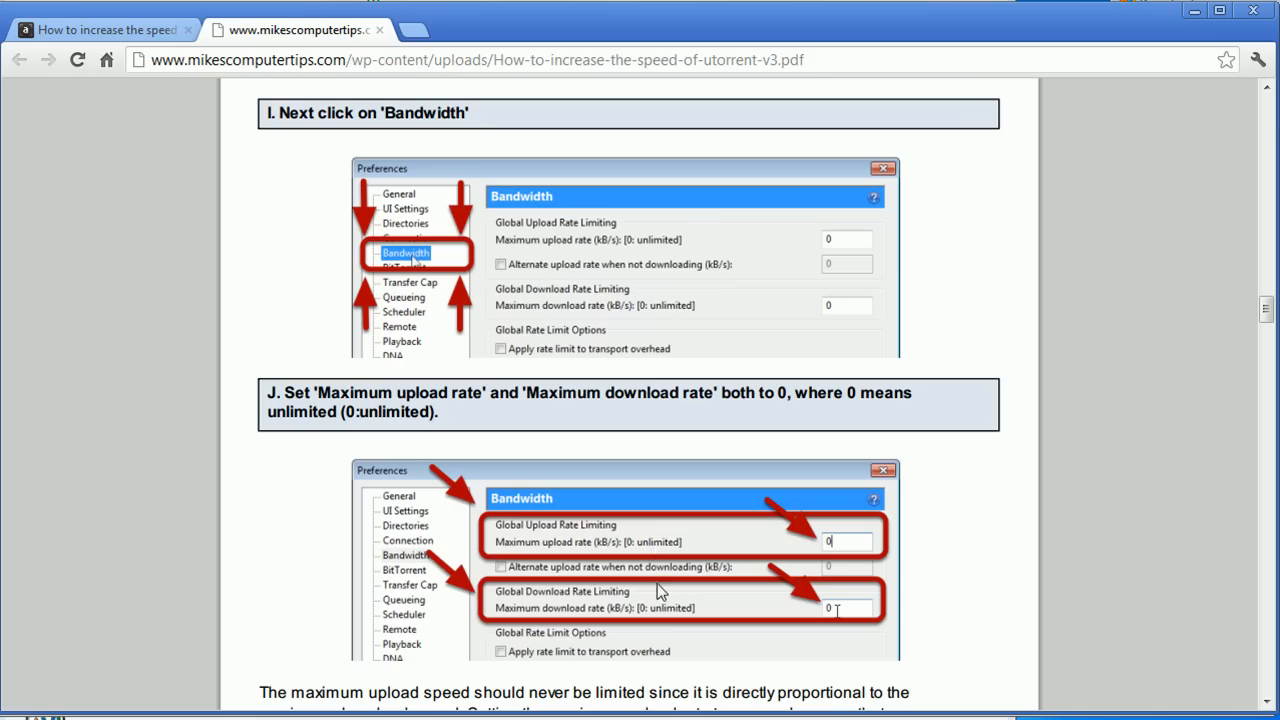
pyautogui.hotkey('alt', 'Tab')
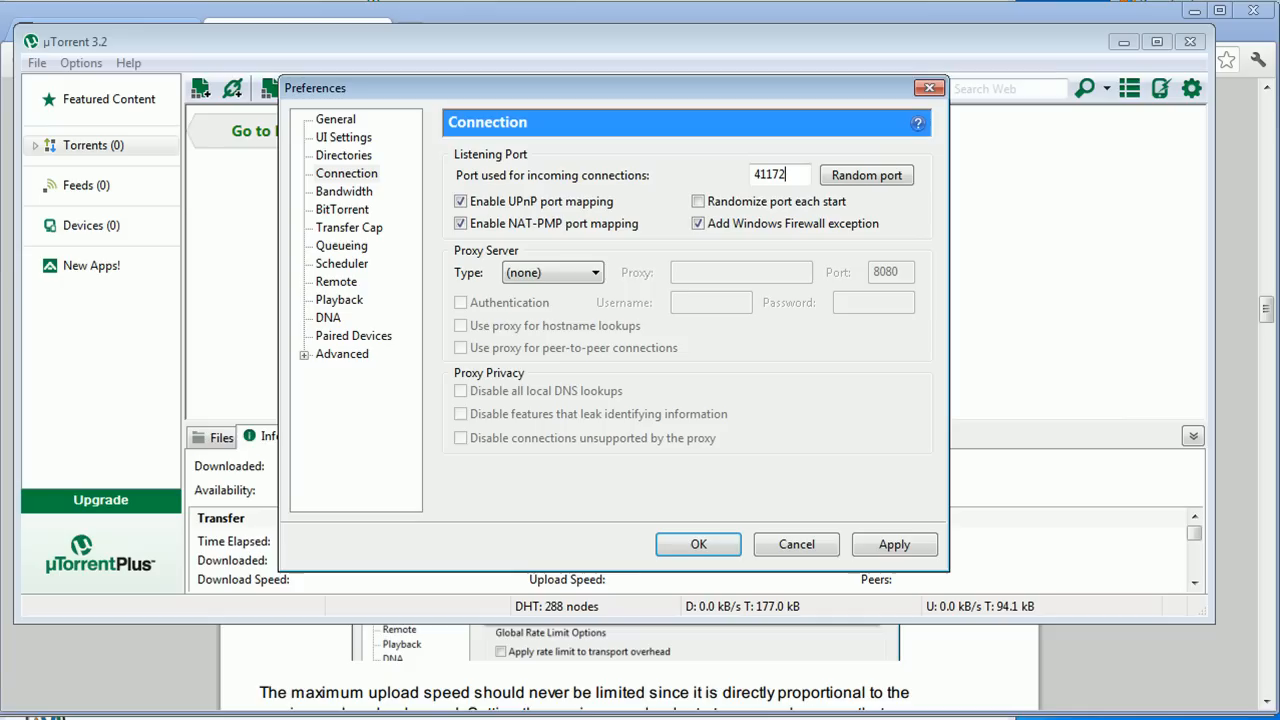
pyautogui.click(340, 192)
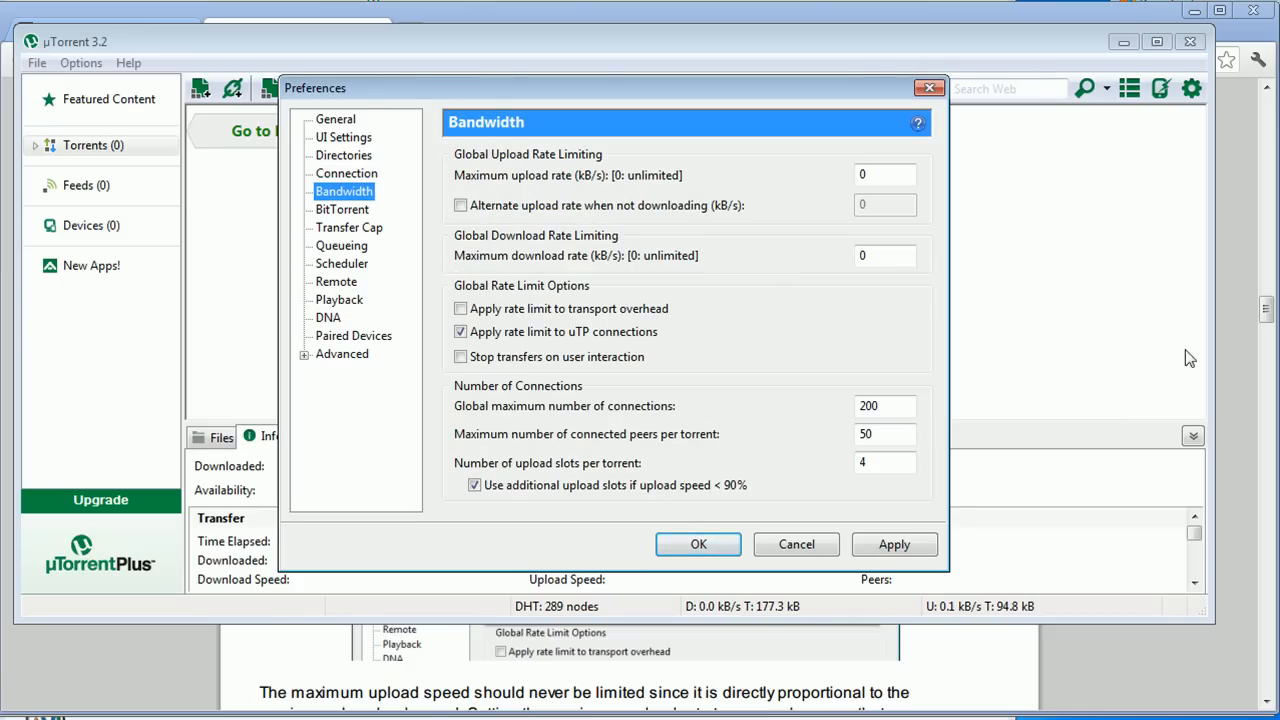
# Compare µTorrent's maximum upload and download rates with section J of the PDF tutorial in Chrome.
pyautogui.hotkey('alt', 'Tab')
pyautogui.scroll(-4, 968, 390)
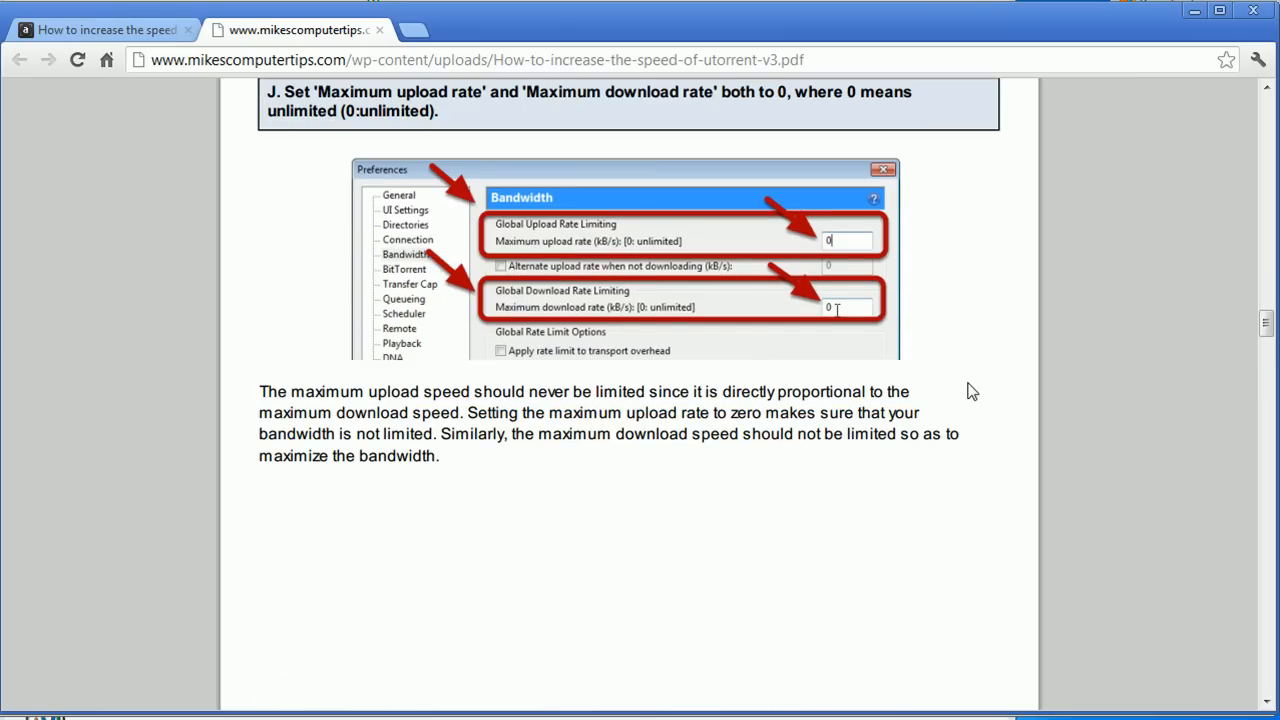
pyautogui.click(650, 718)
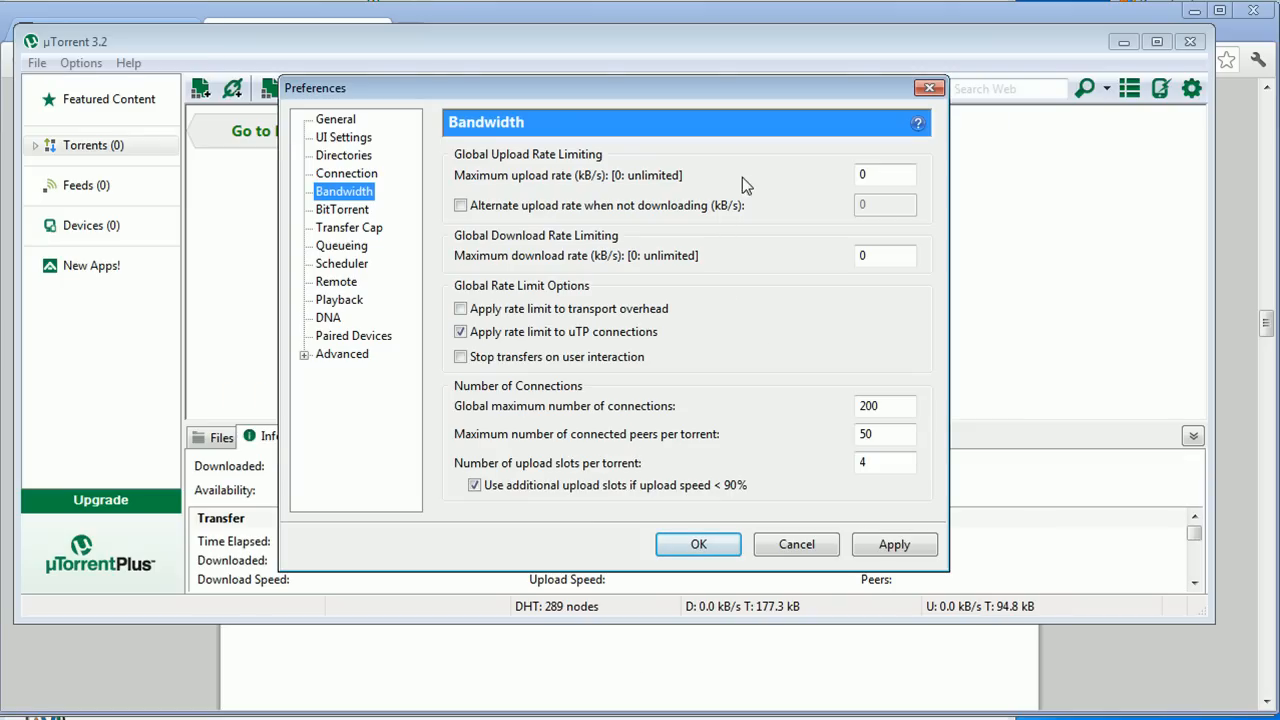
pyautogui.click(887, 177)
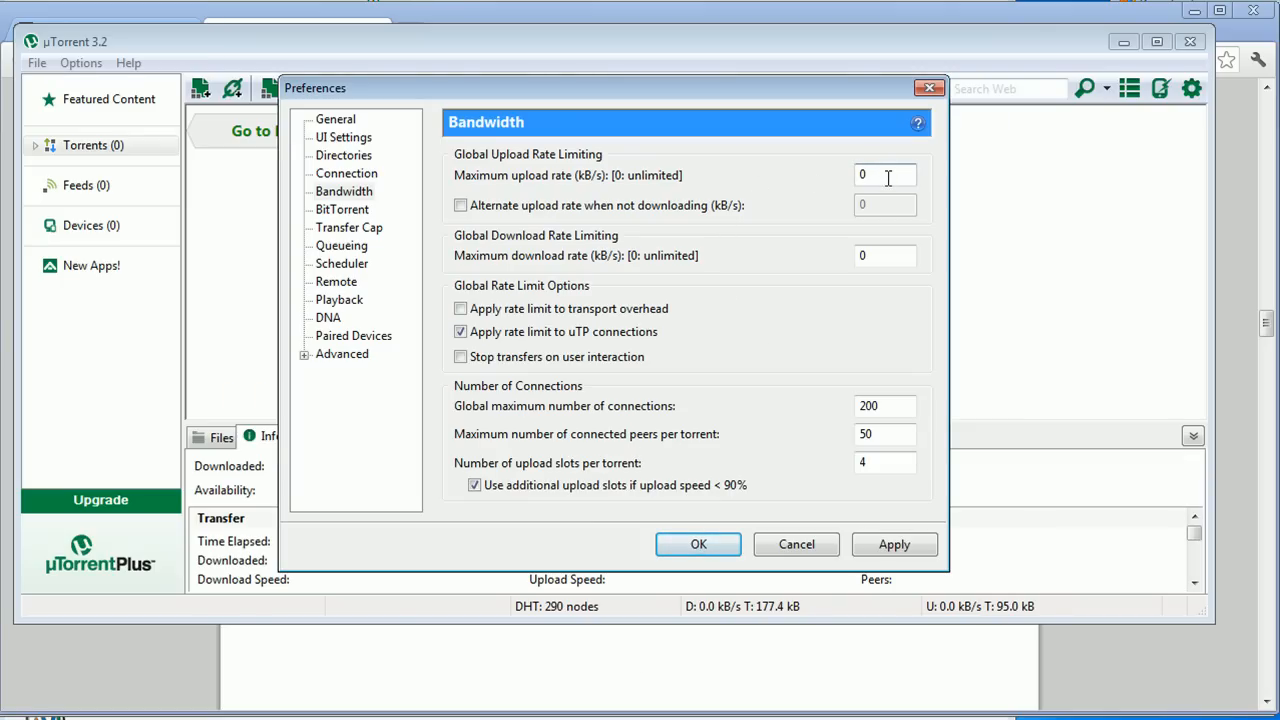
pyautogui.moveTo(887, 177); pyautogui.dragTo(831, 173)
pyautogui.click(1232, 550)
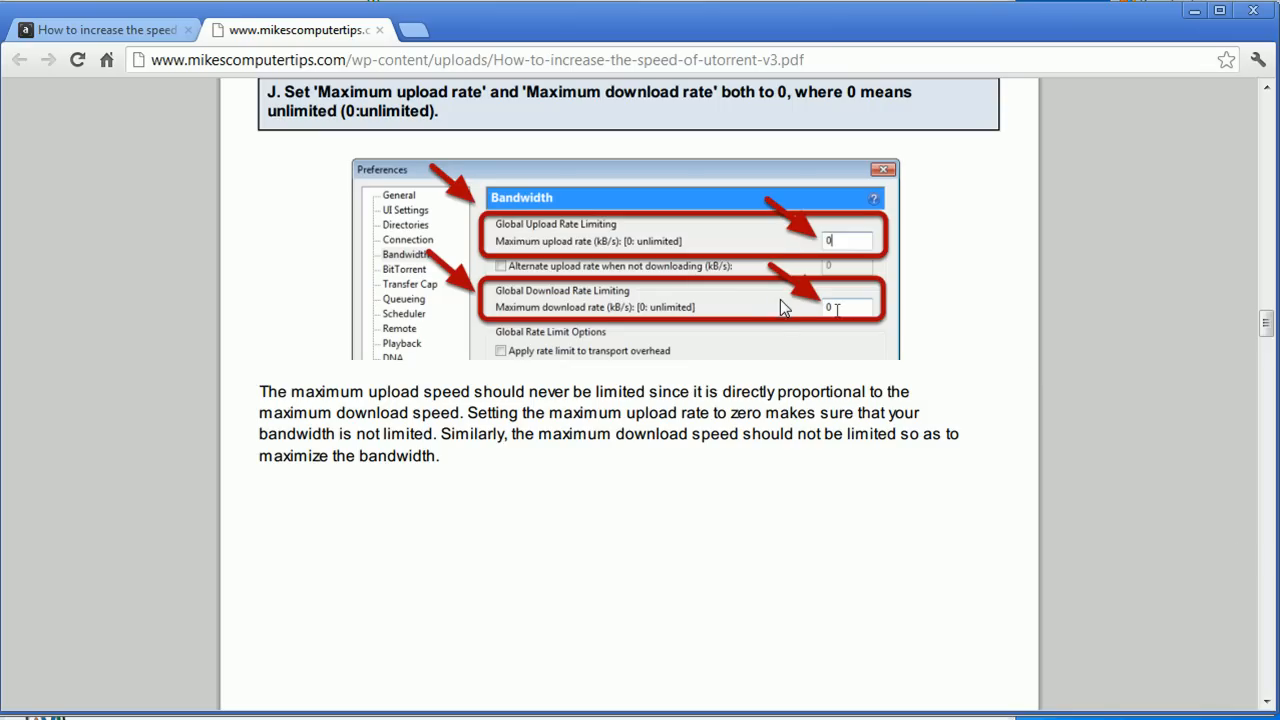
pyautogui.scroll(-1, 782, 297)
pyautogui.click(680, 717)
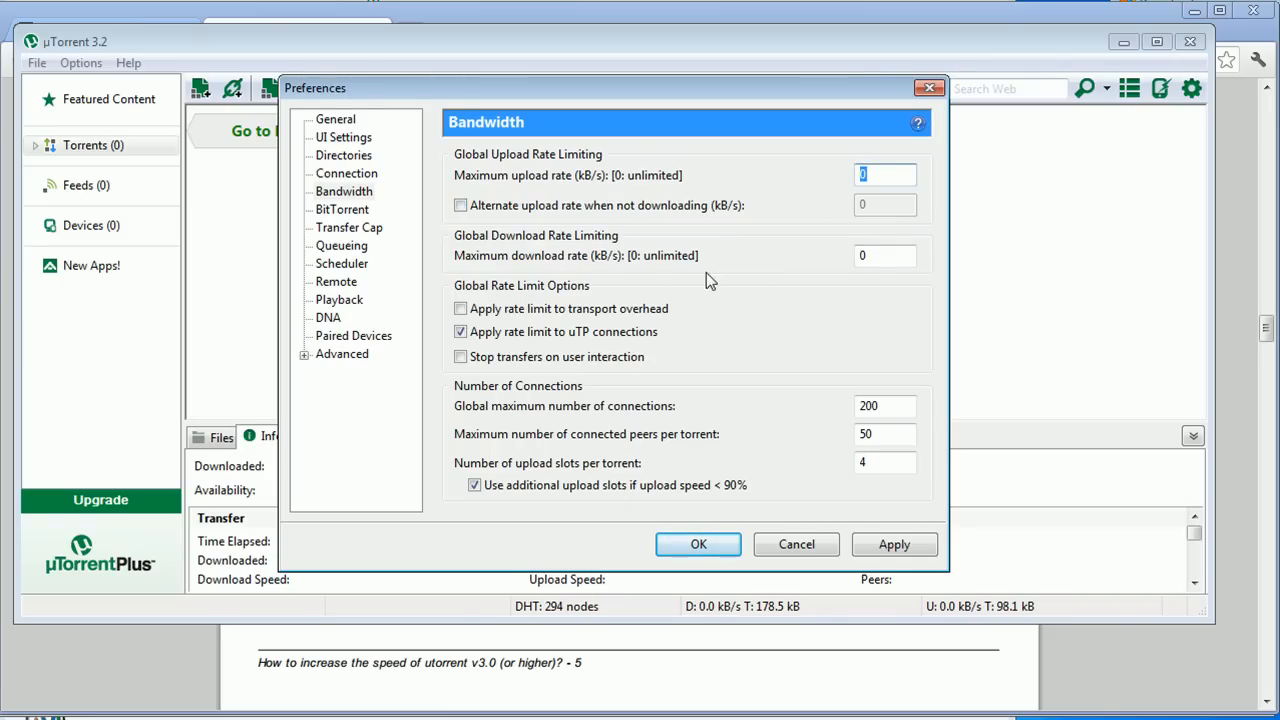
# Switch to the PDF tutorial in Chrome and read section K on the global maximum number of connections.
pyautogui.click(1230, 416)
pyautogui.scroll(-1, 828, 296)
pyautogui.scroll(-6, 828, 296)
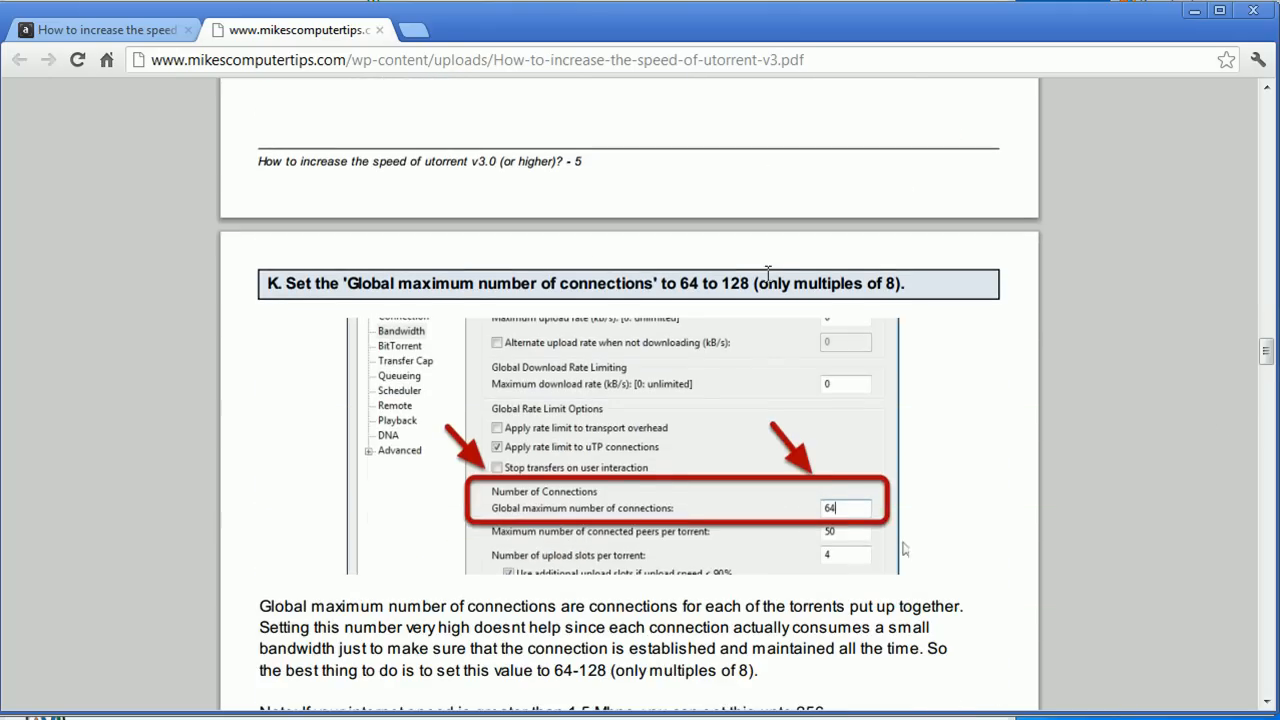
pyautogui.scroll(1, 758, 283)
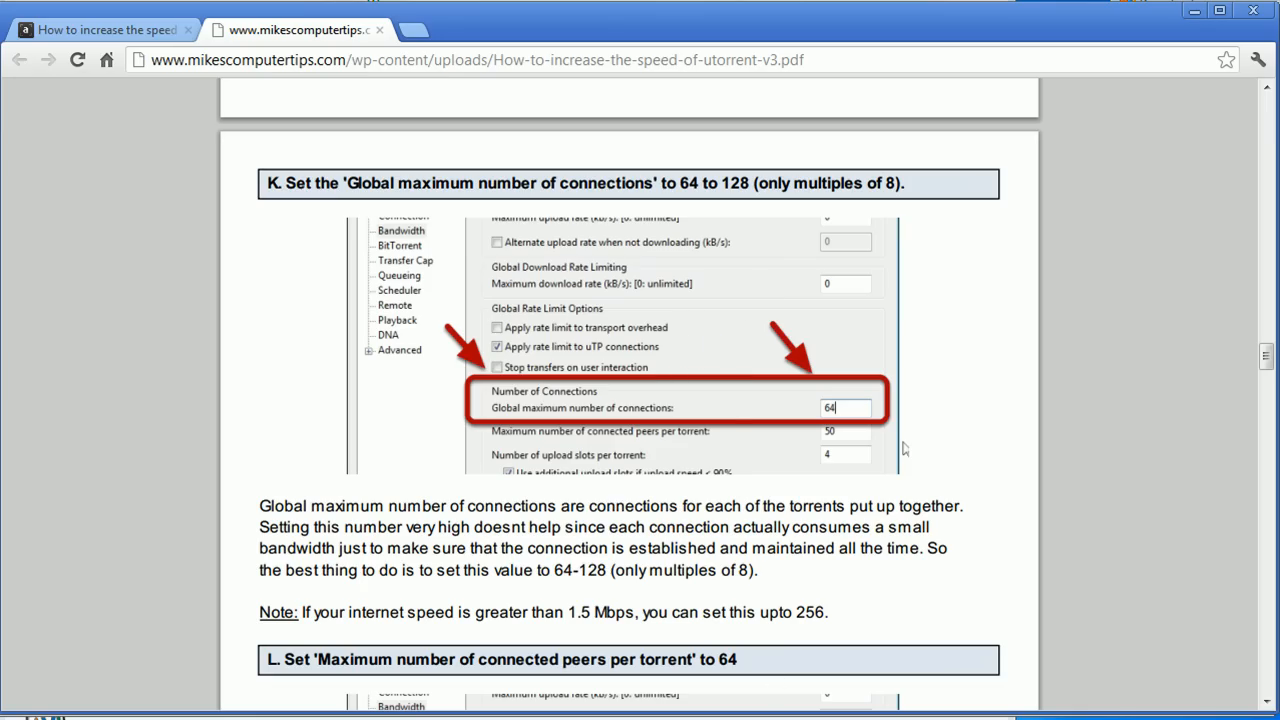
# Set µTorrent's global maximum number of connections and maximum connected peers per torrent to 64 each, following sections K and L of the PDF.
pyautogui.hotkey('alt', 'Tab')
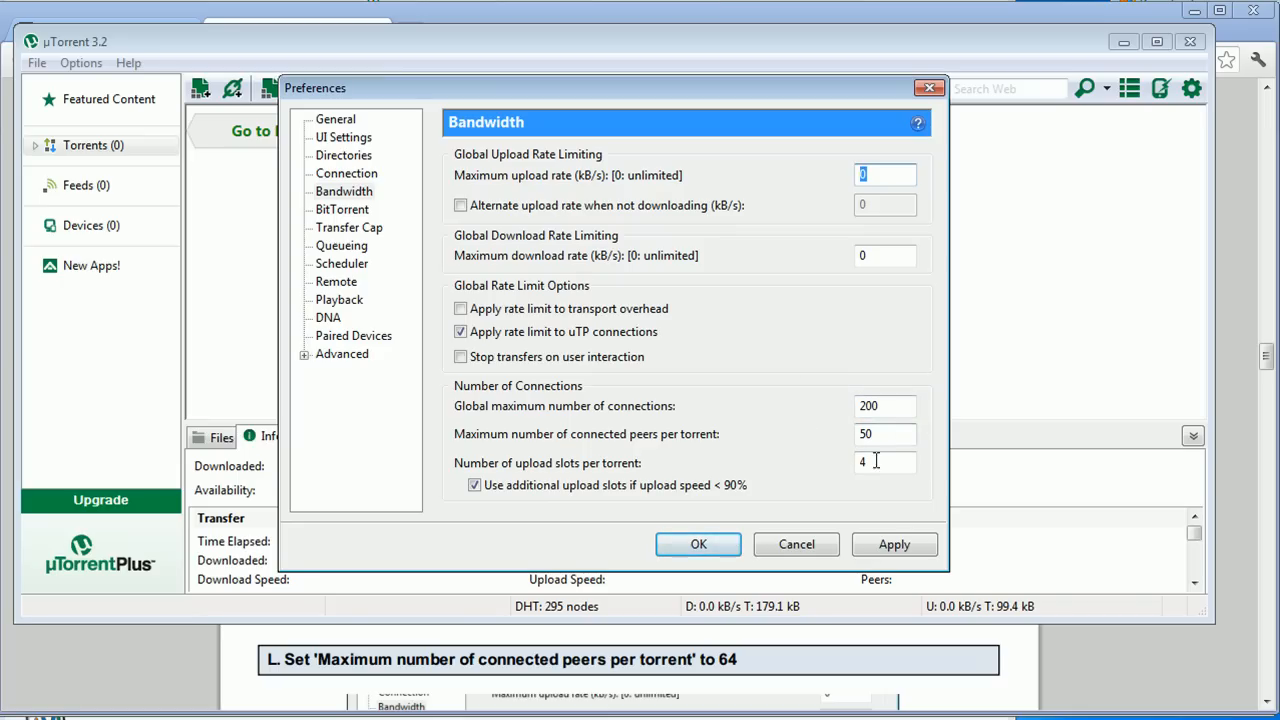
pyautogui.moveTo(886, 404); pyautogui.dragTo(841, 402)
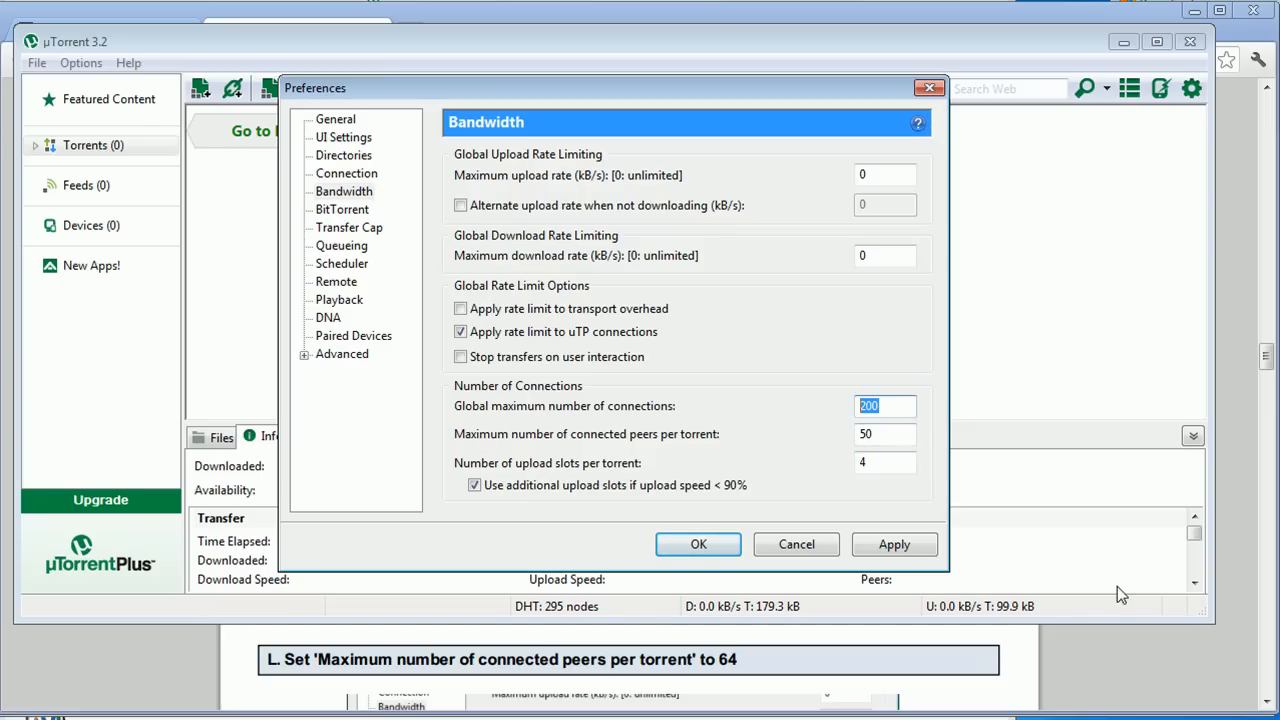
pyautogui.click(1230, 565)
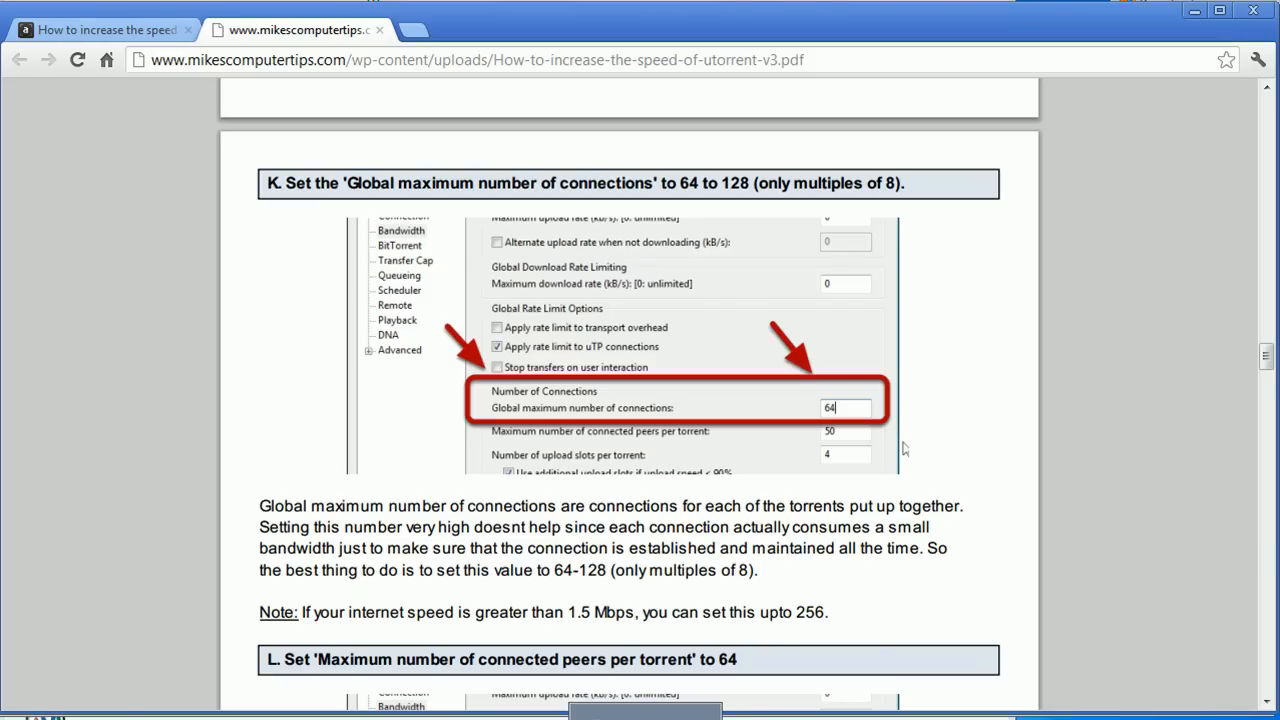
pyautogui.scroll(-1, 651, 581)
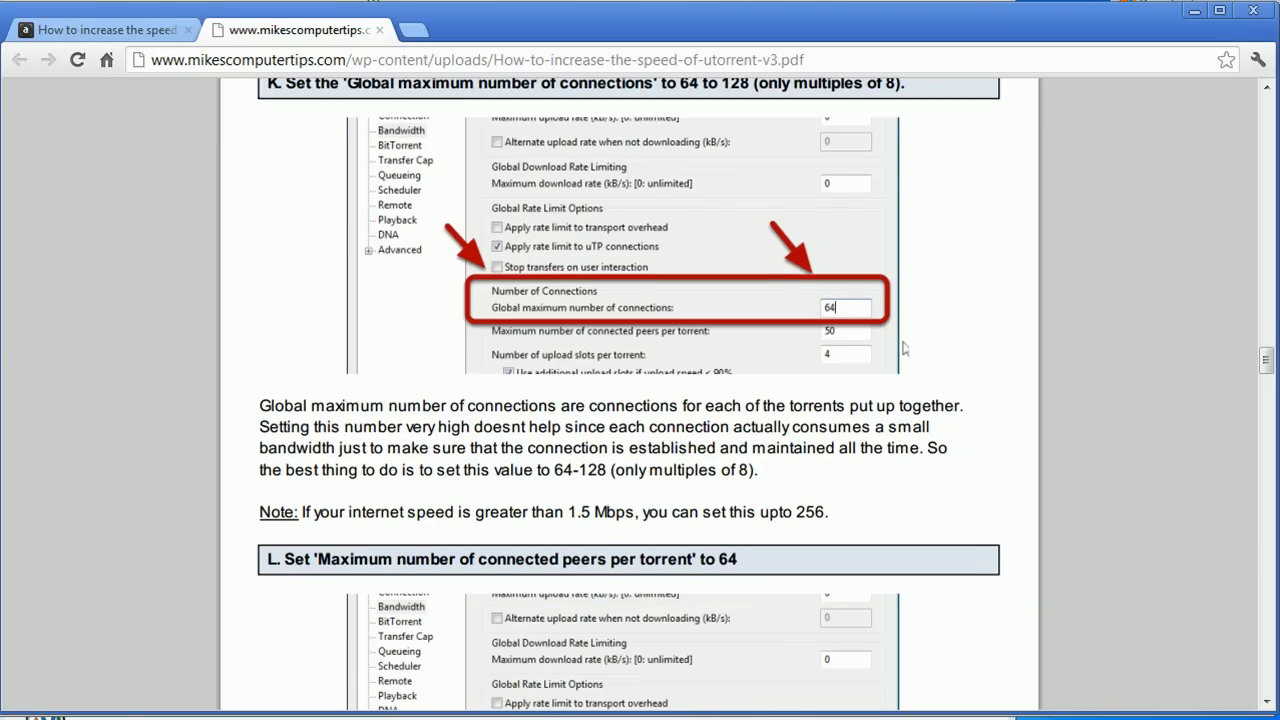
pyautogui.scroll(-2, 686, 587)
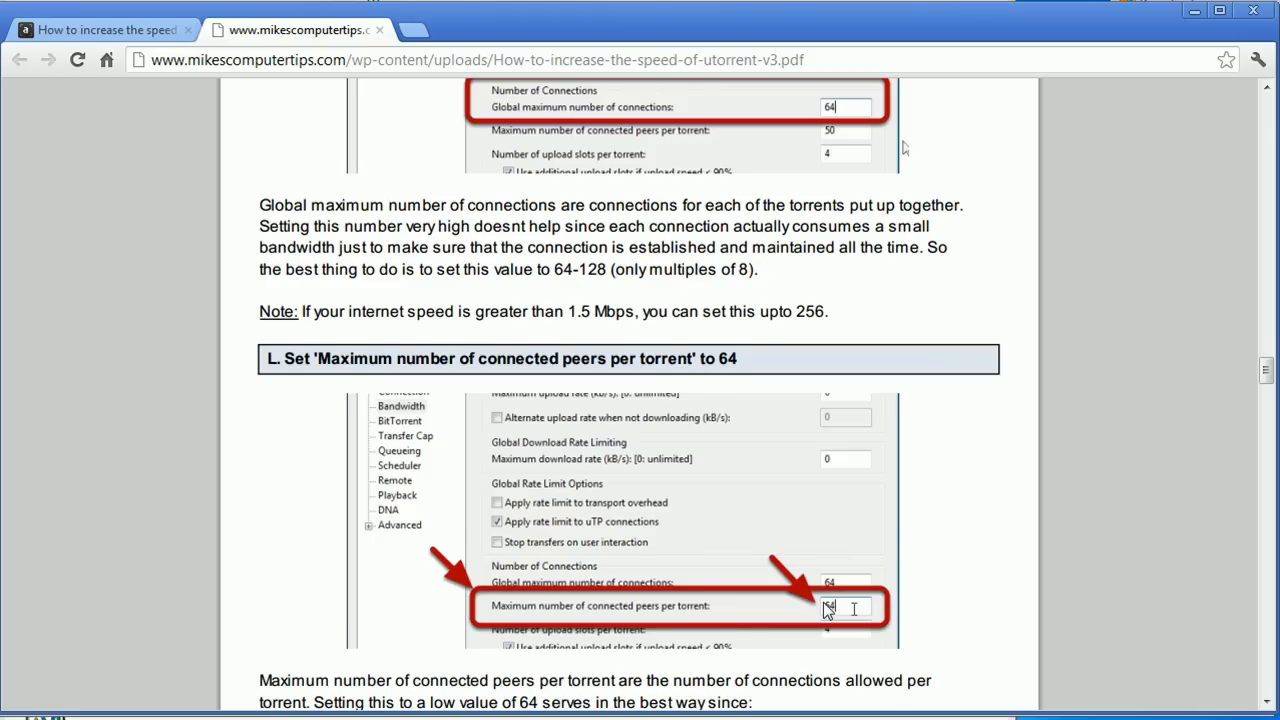
pyautogui.scroll(-4, 826, 610)
pyautogui.scroll(-3, 792, 553)
pyautogui.click(645, 718)
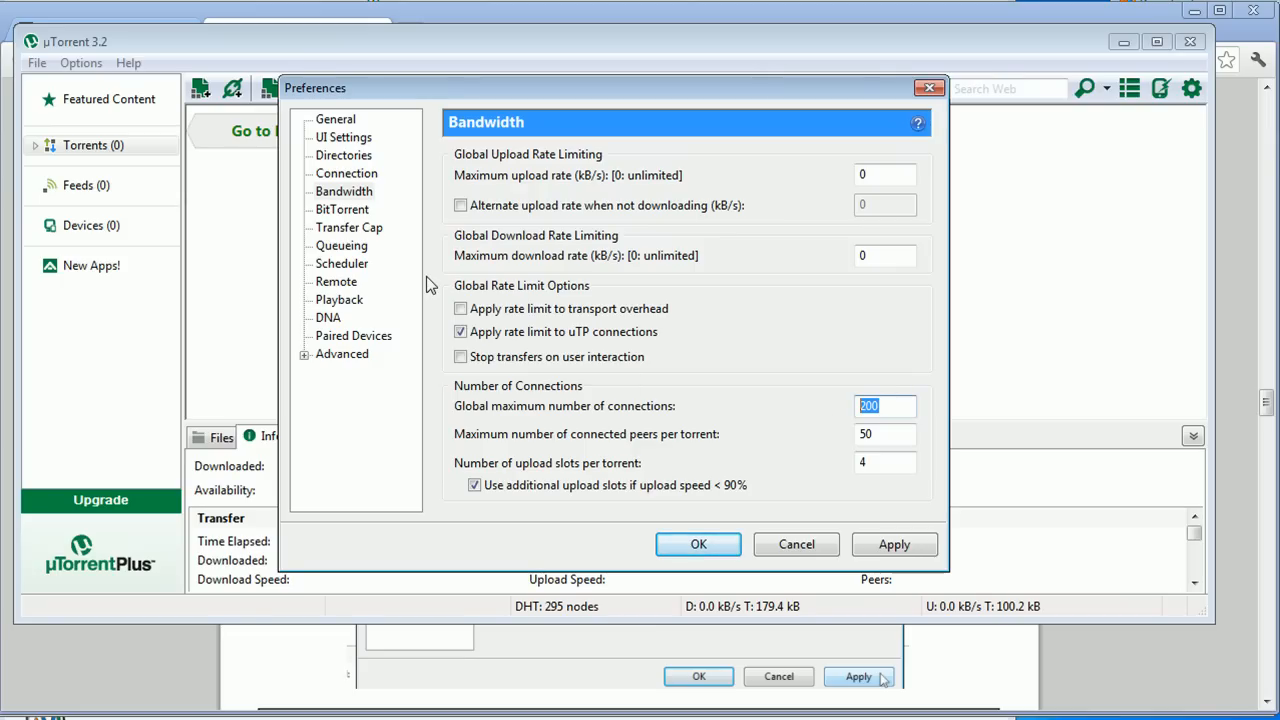
pyautogui.write('64')
pyautogui.doubleClick(883, 437)
pyautogui.write('64')
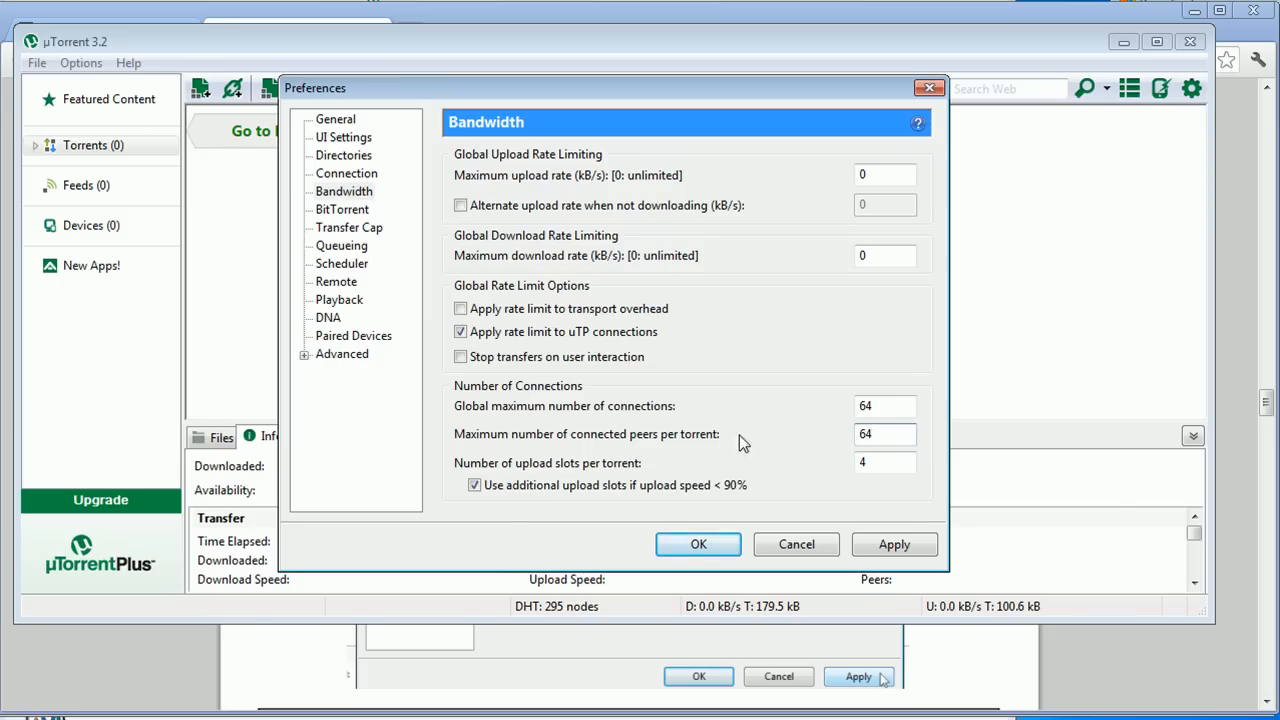
# Review sections L and M of the PDF tutorial in Chrome, then switch to µTorrent and open the BitTorrent preferences.
pyautogui.click(1205, 534)
pyautogui.click(1240, 523)
pyautogui.scroll(4, 1008, 466)
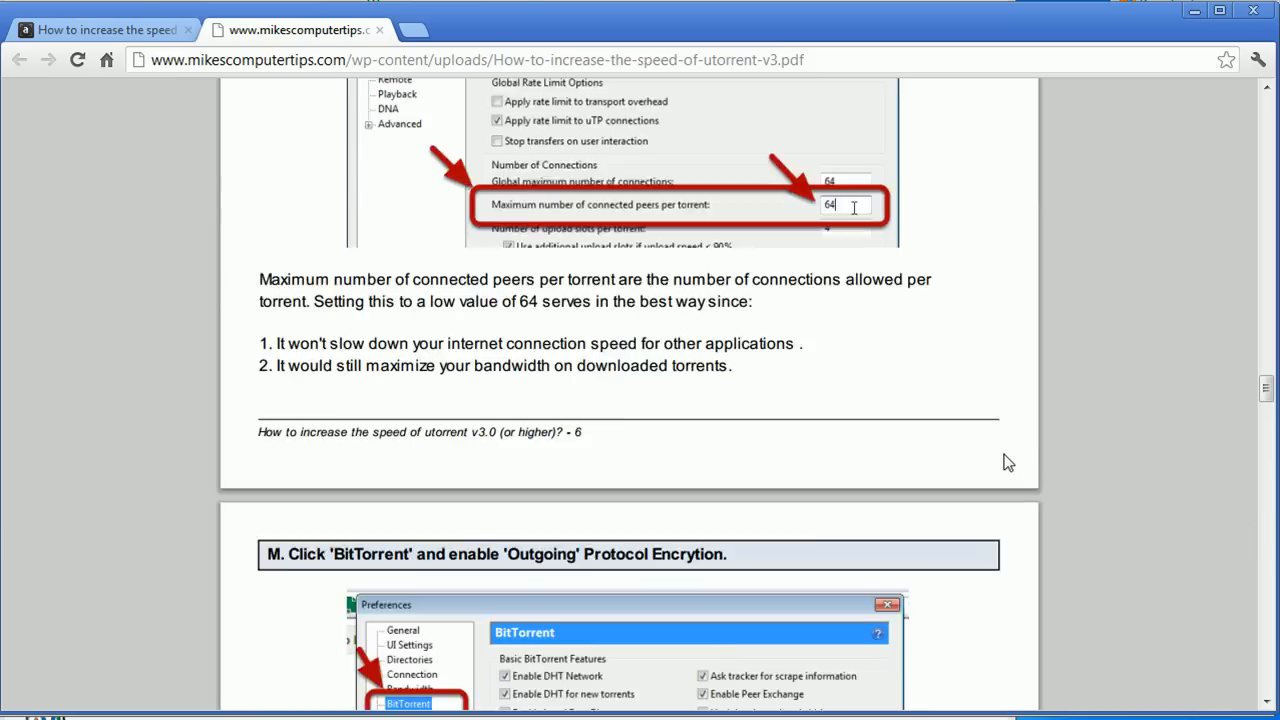
pyautogui.scroll(-3, 1006, 460)
pyautogui.scroll(-1, 899, 421)
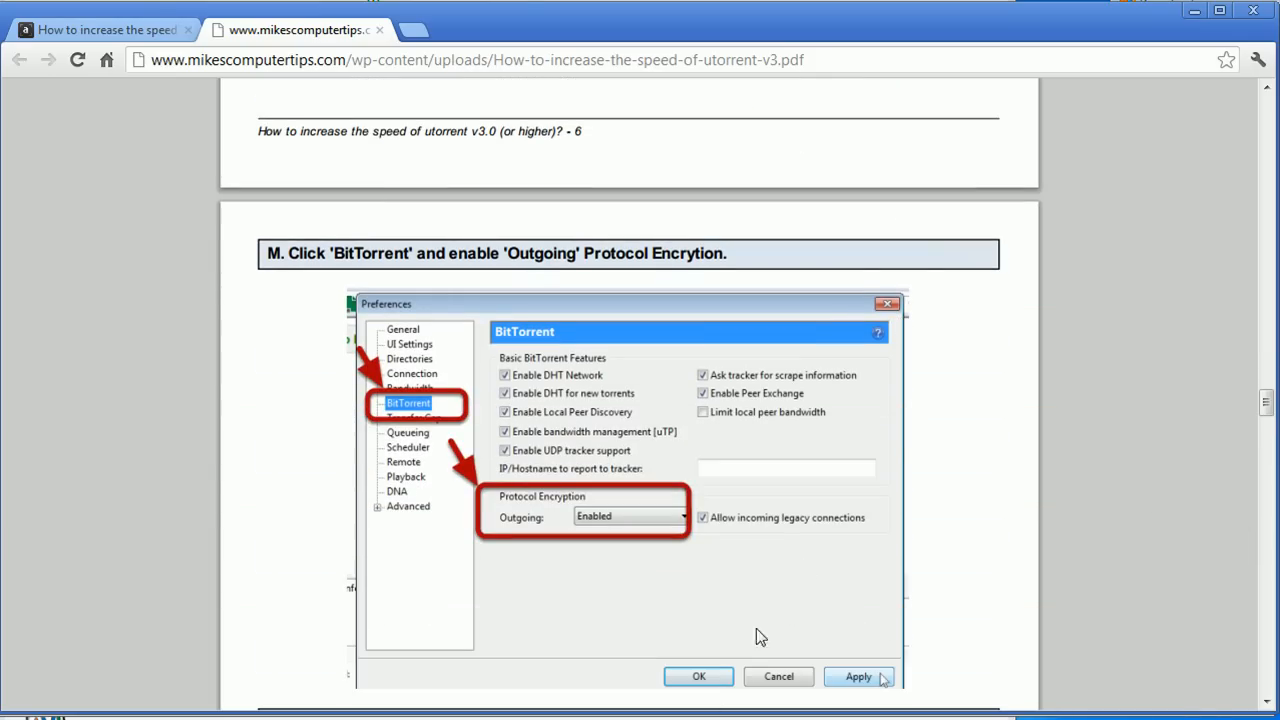
pyautogui.click(600, 718)
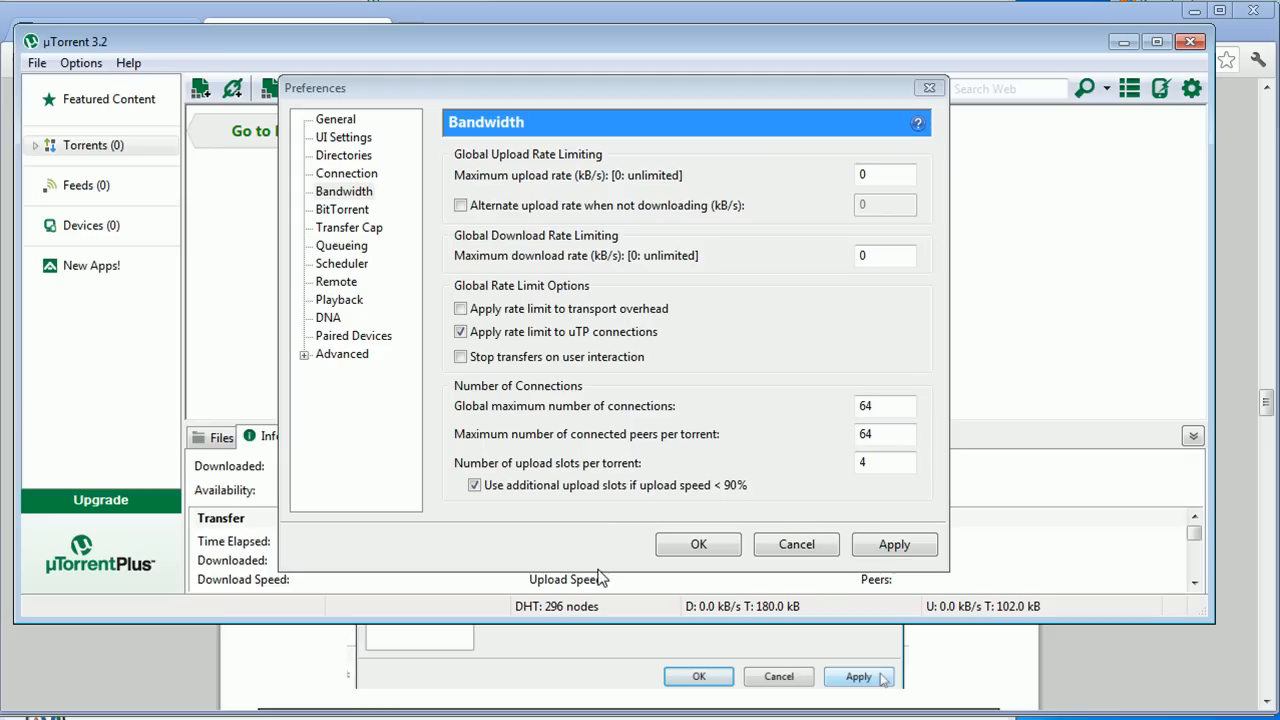
pyautogui.click(338, 210)
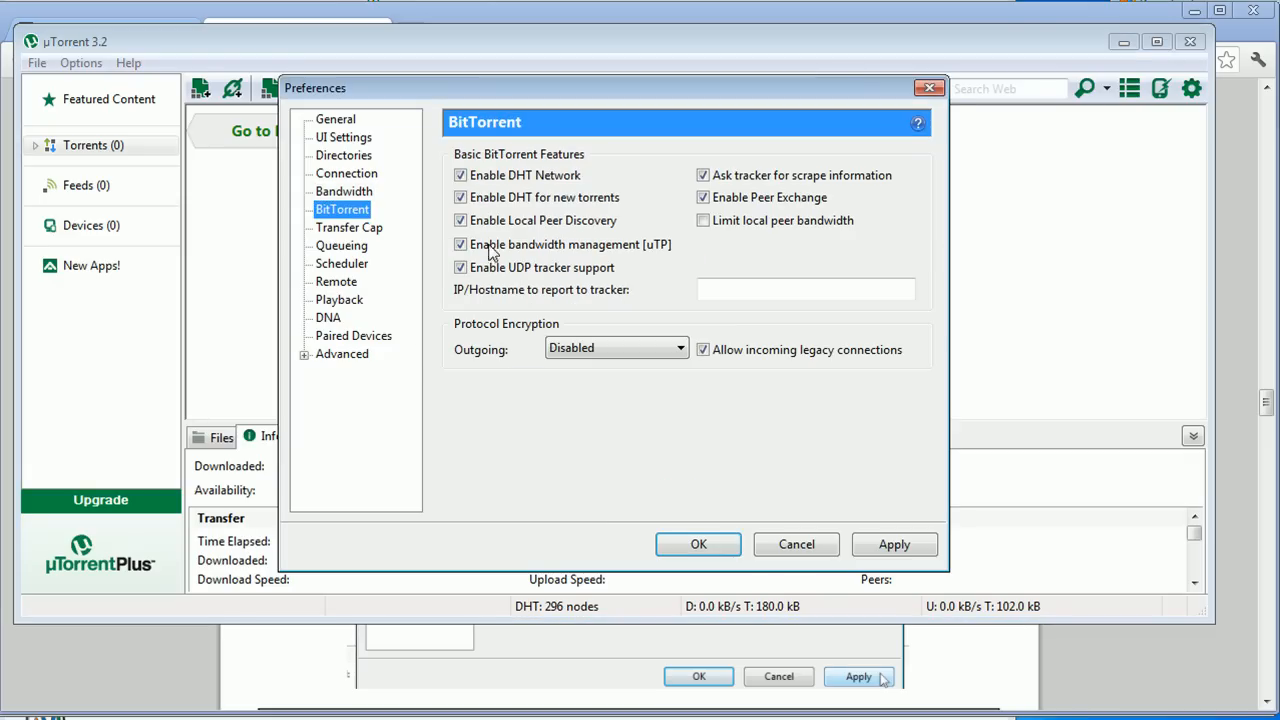
# Check section M of the PDF tutorial in Chrome, then set µTorrent's outgoing protocol encryption to Enabled.
pyautogui.click(1232, 490)
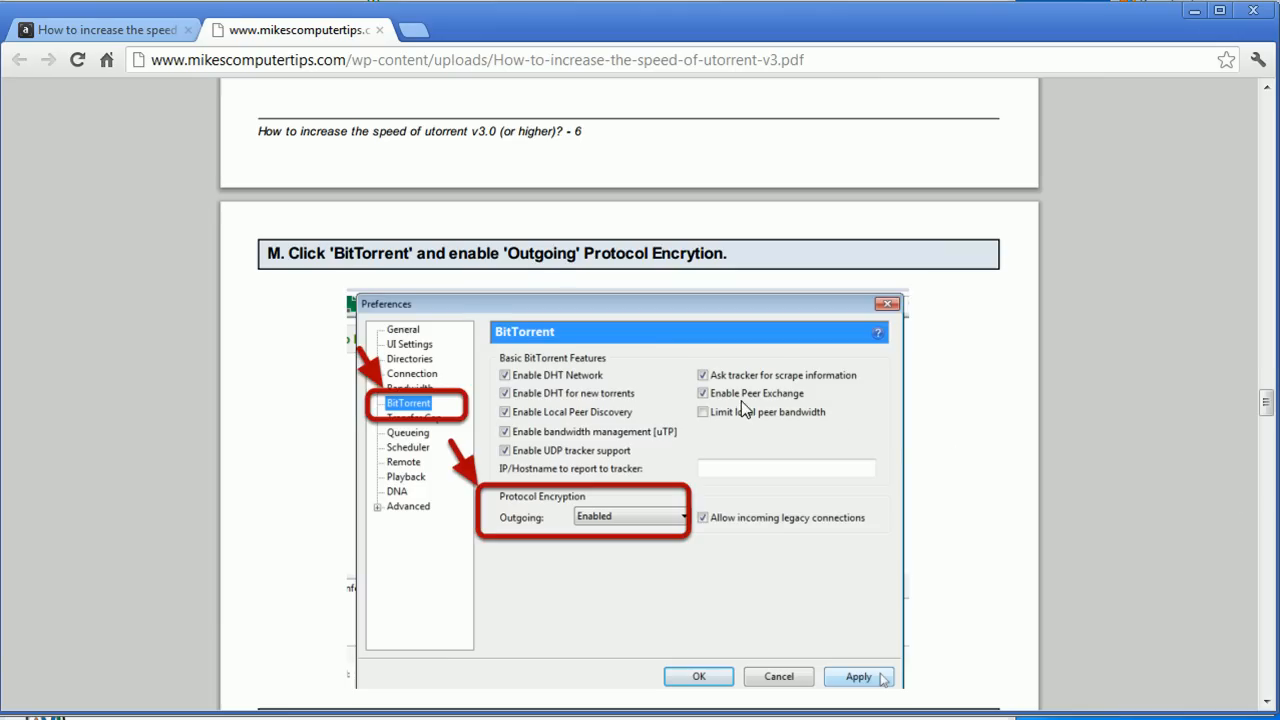
pyautogui.scroll(-1, 744, 408)
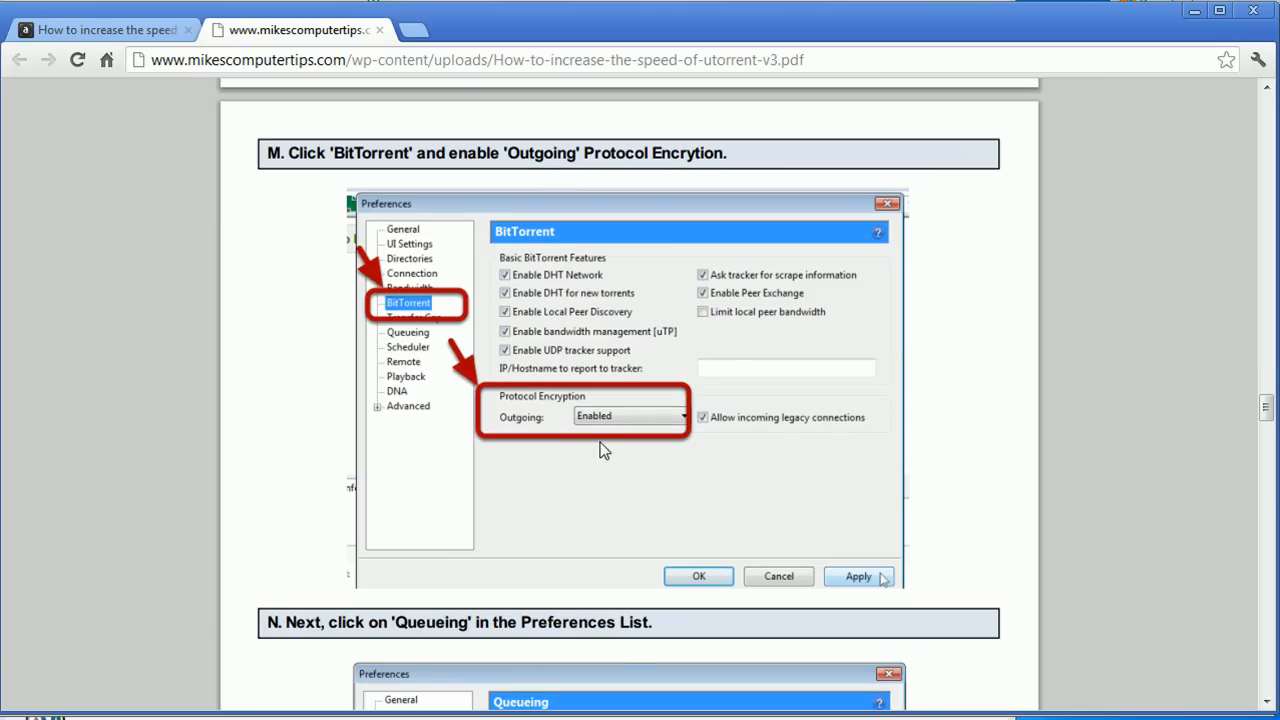
pyautogui.hotkey('alt', 'Tab')
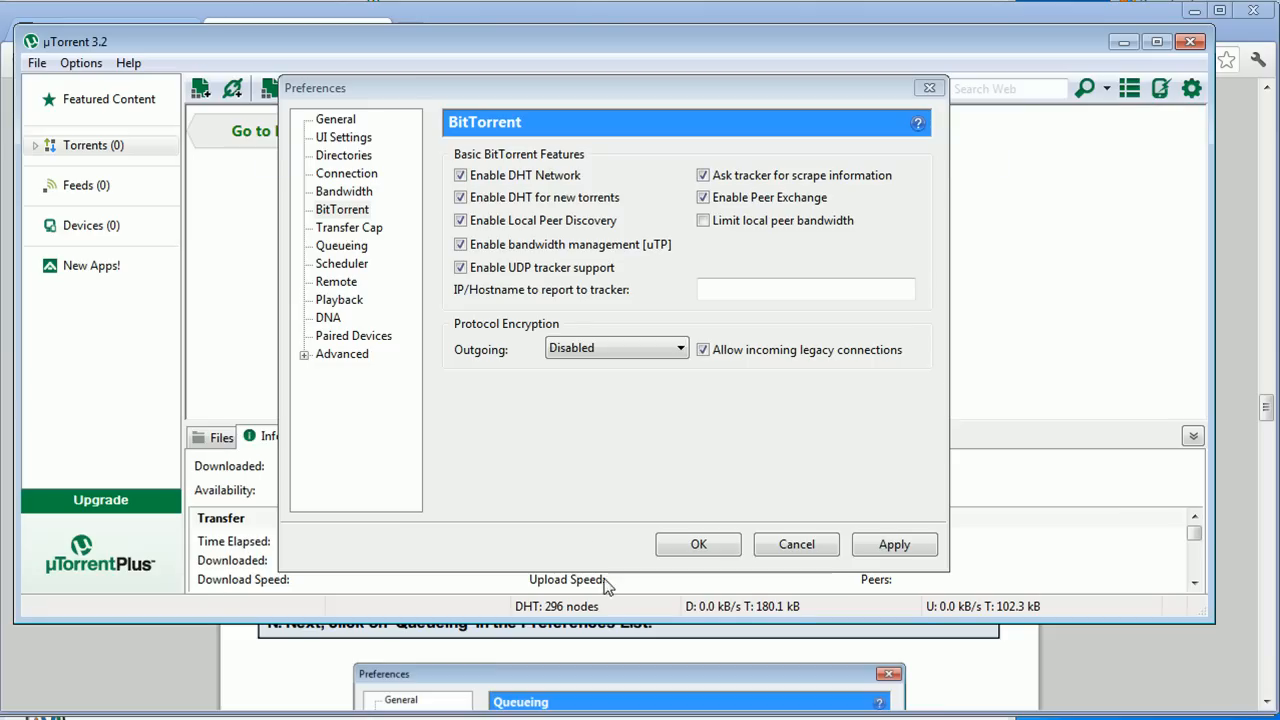
pyautogui.click(579, 348)
pyautogui.click(578, 386)
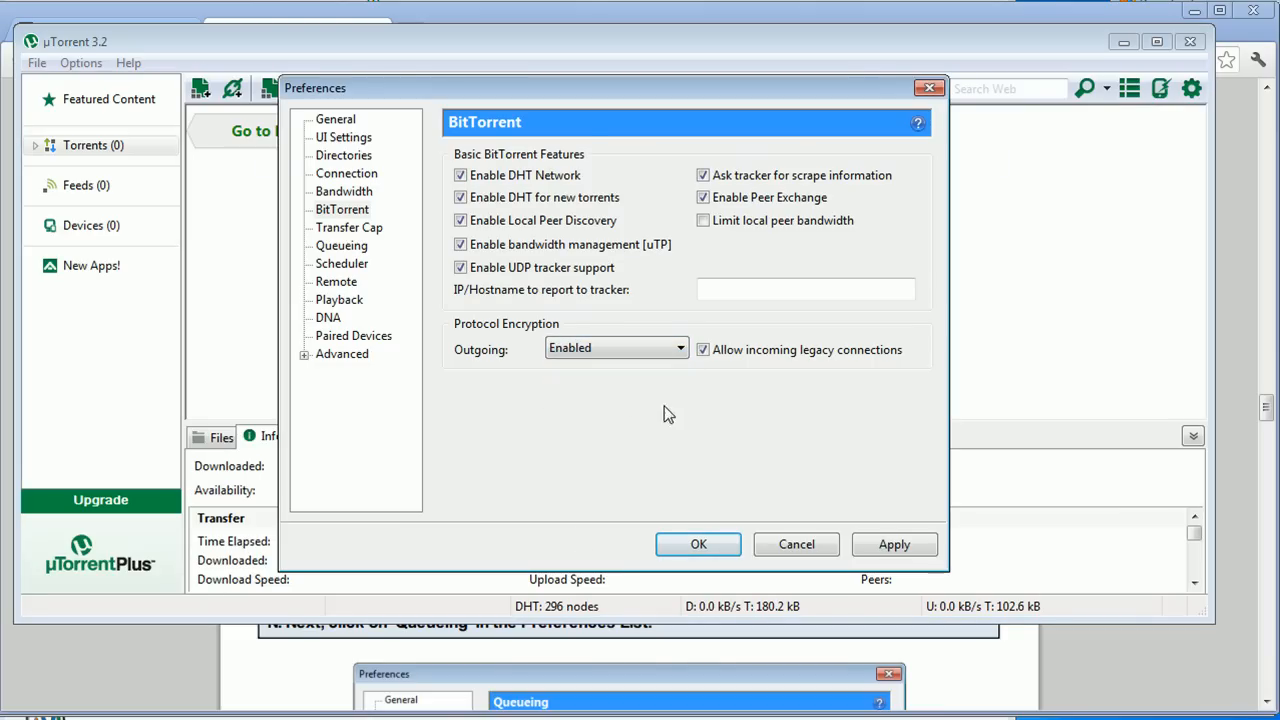
# Read section N of the PDF tutorial in Chrome, then switch to µTorrent and open the Queueing preferences.
pyautogui.click(1240, 545)
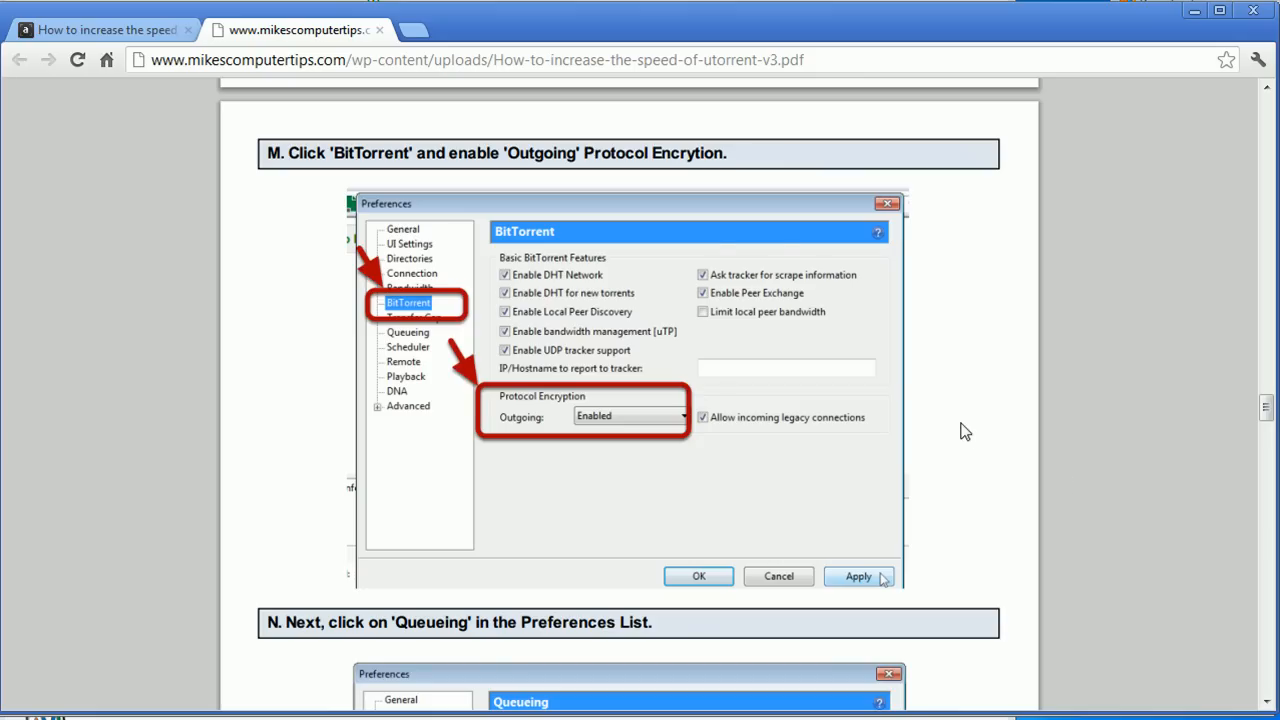
pyautogui.scroll(-4, 965, 432)
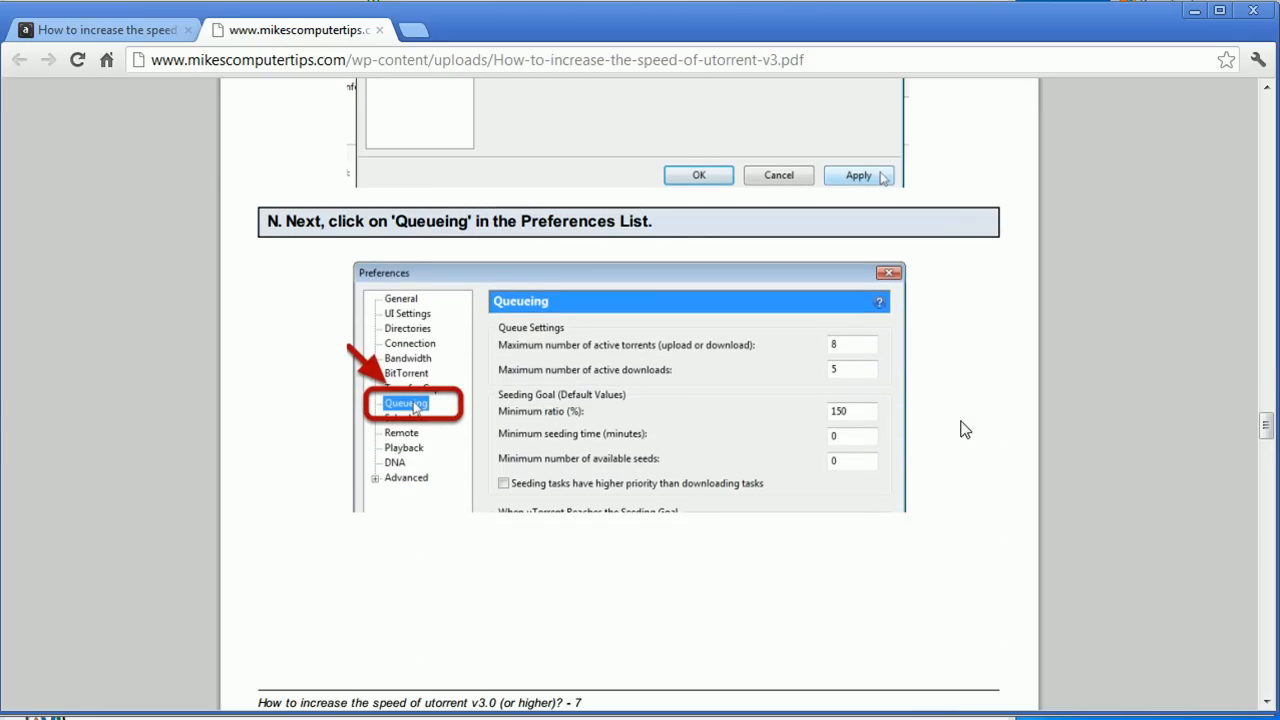
pyautogui.scroll(-2, 964, 430)
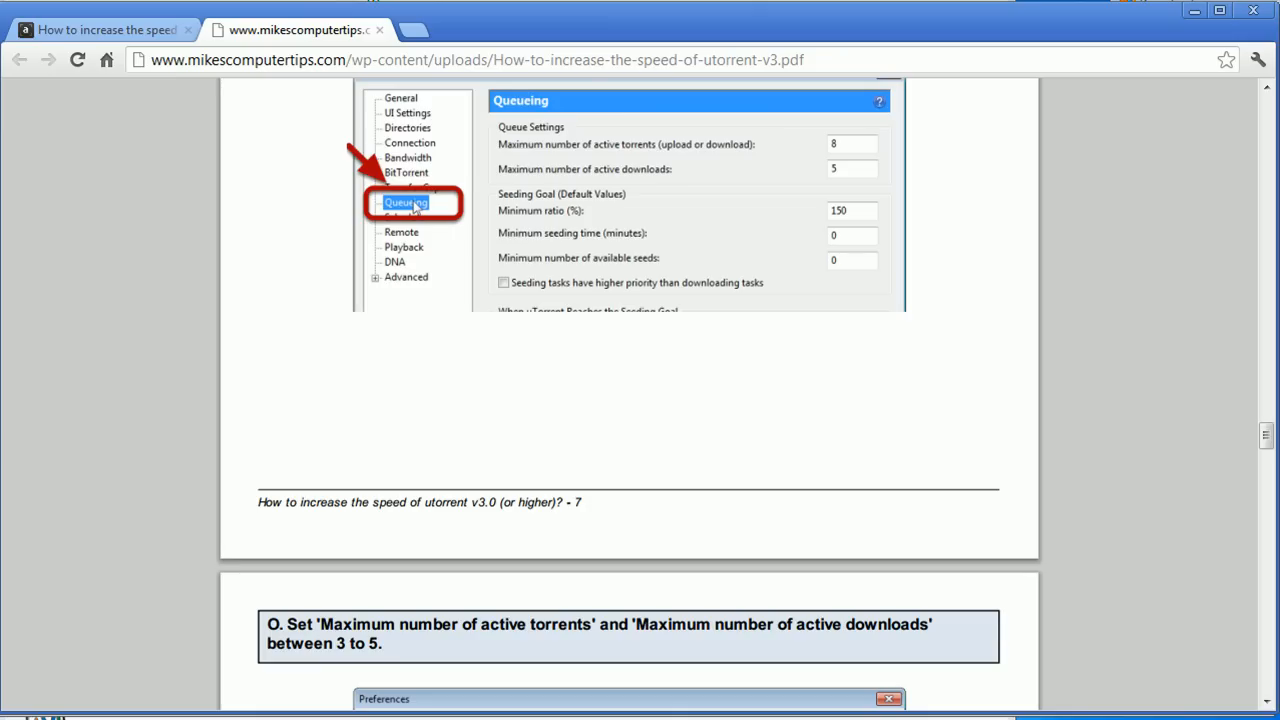
pyautogui.hotkey('alt', 'Tab')
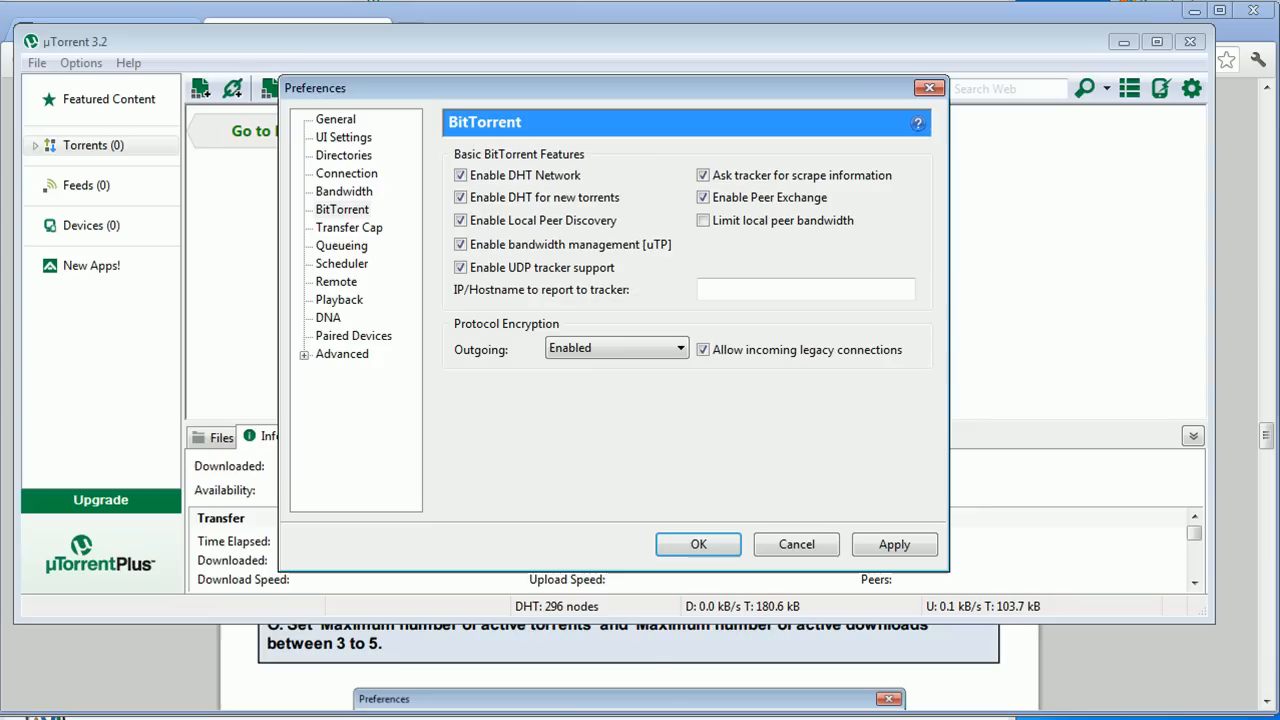
pyautogui.click(366, 245)
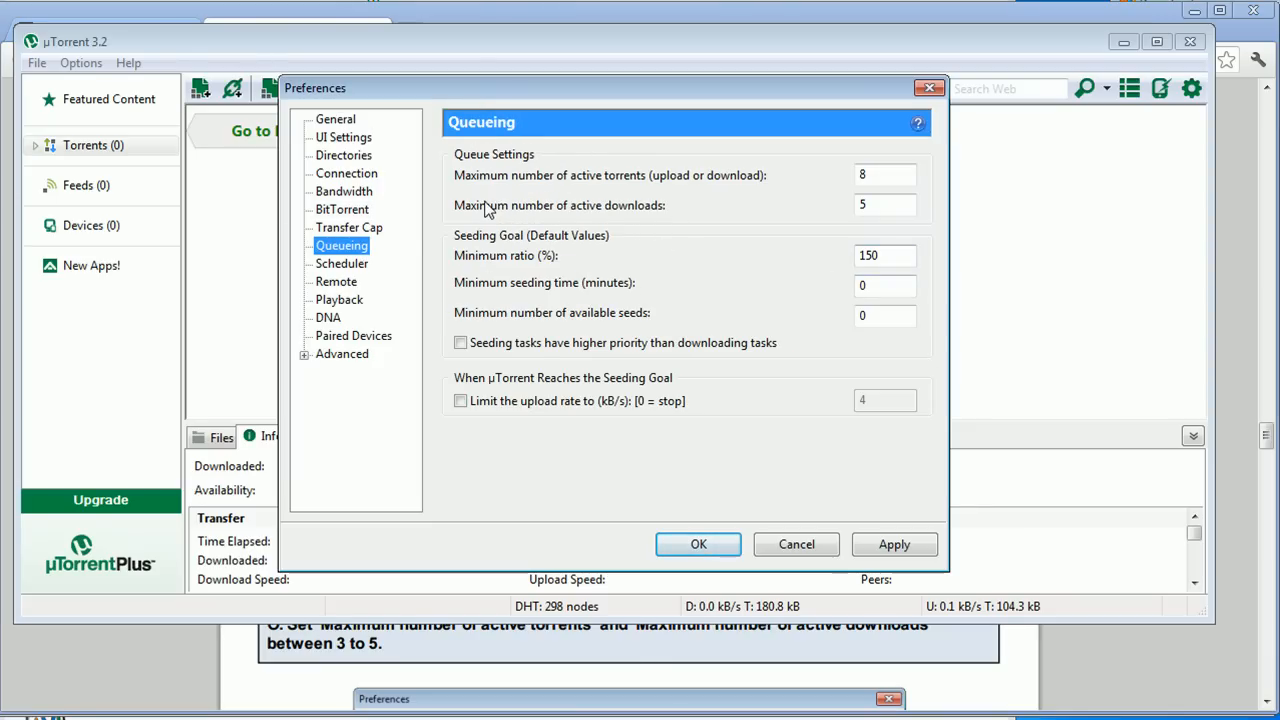
# Compare µTorrent's Queueing preferences with sections N to P of the PDF tutorial in Chrome, including the limits for active torrents and downloads.
pyautogui.click(1251, 377)
pyautogui.scroll(1, 1140, 344)
pyautogui.scroll(-1, 1035, 430)
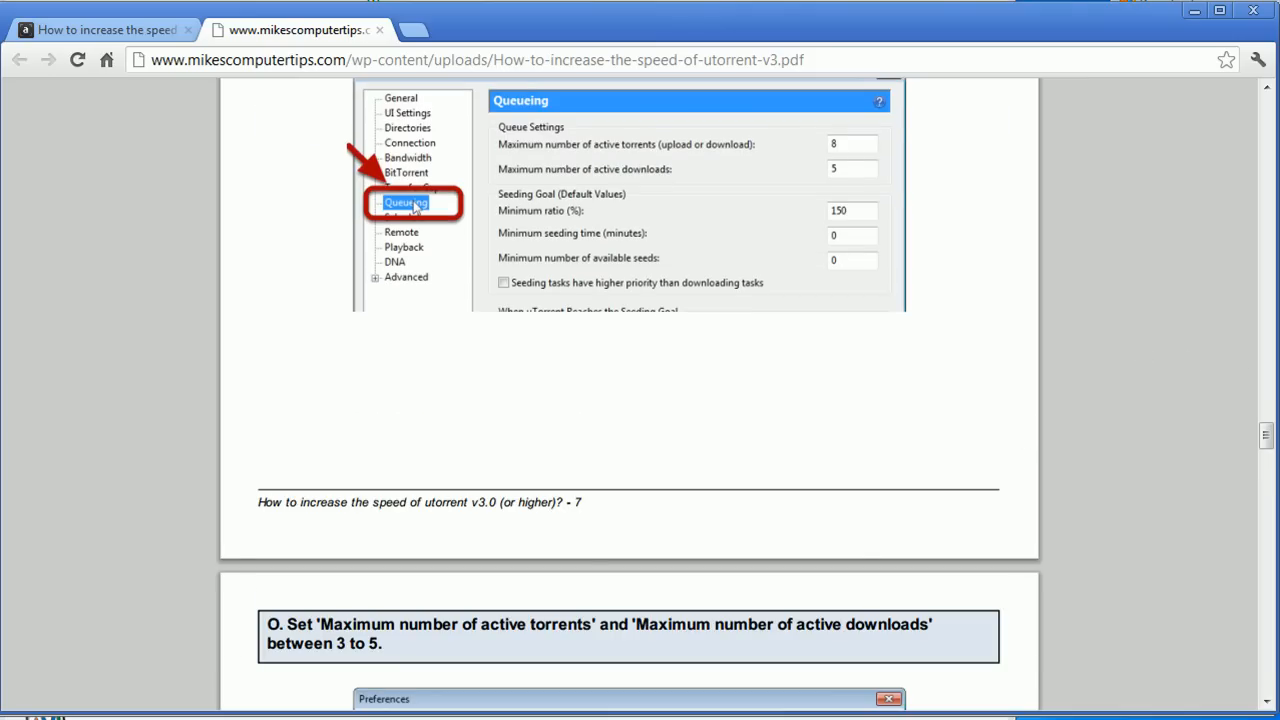
pyautogui.hotkey('alt', 'Tab')
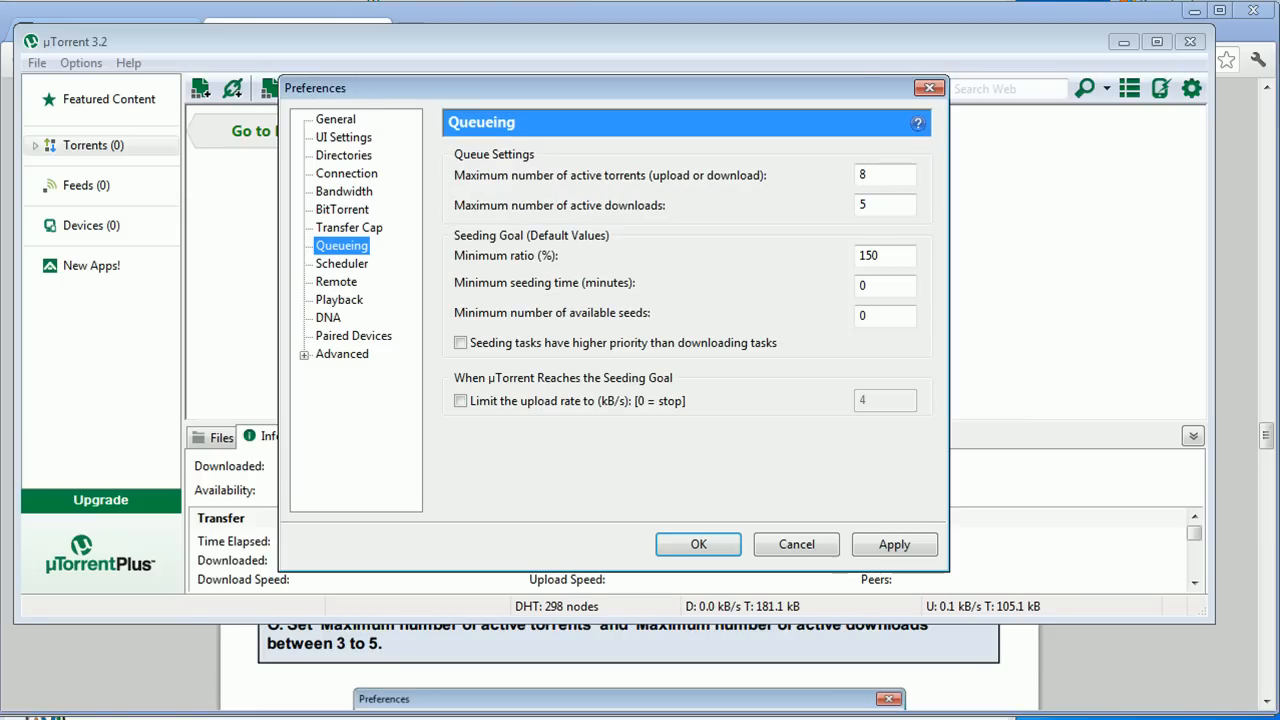
pyautogui.click(1223, 529)
pyautogui.scroll(-6, 1031, 490)
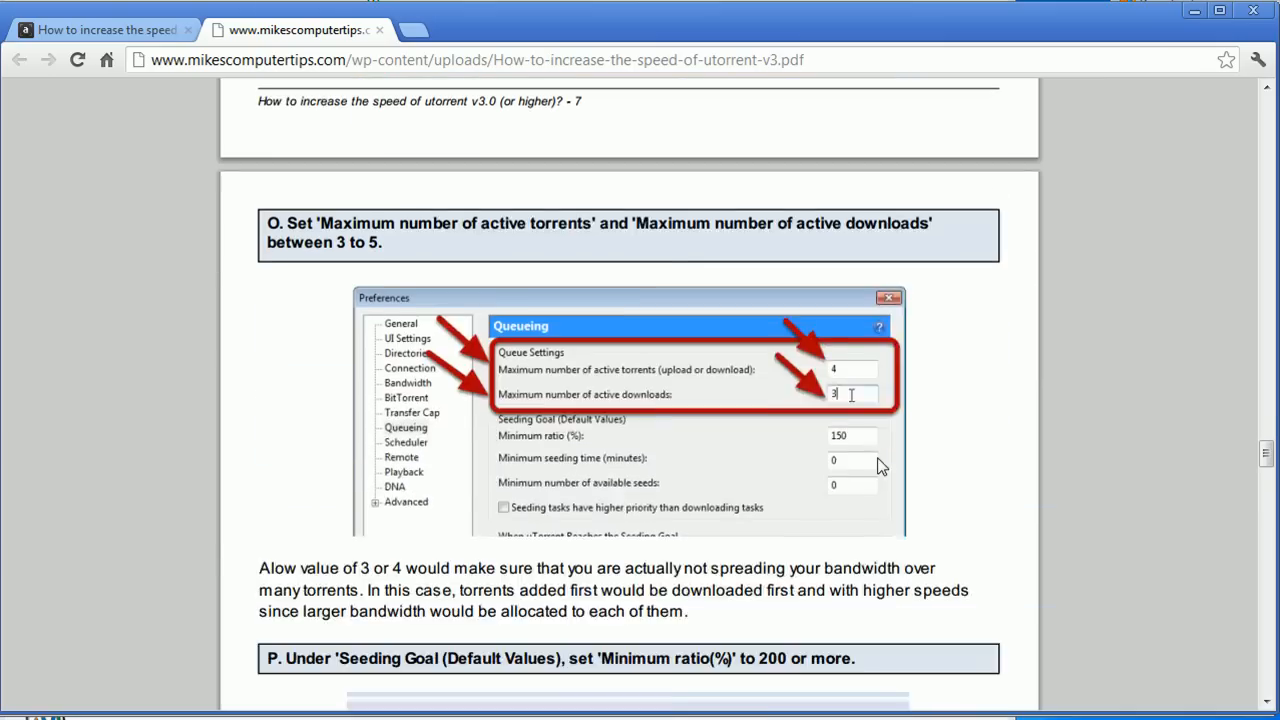
pyautogui.scroll(1, 880, 466)
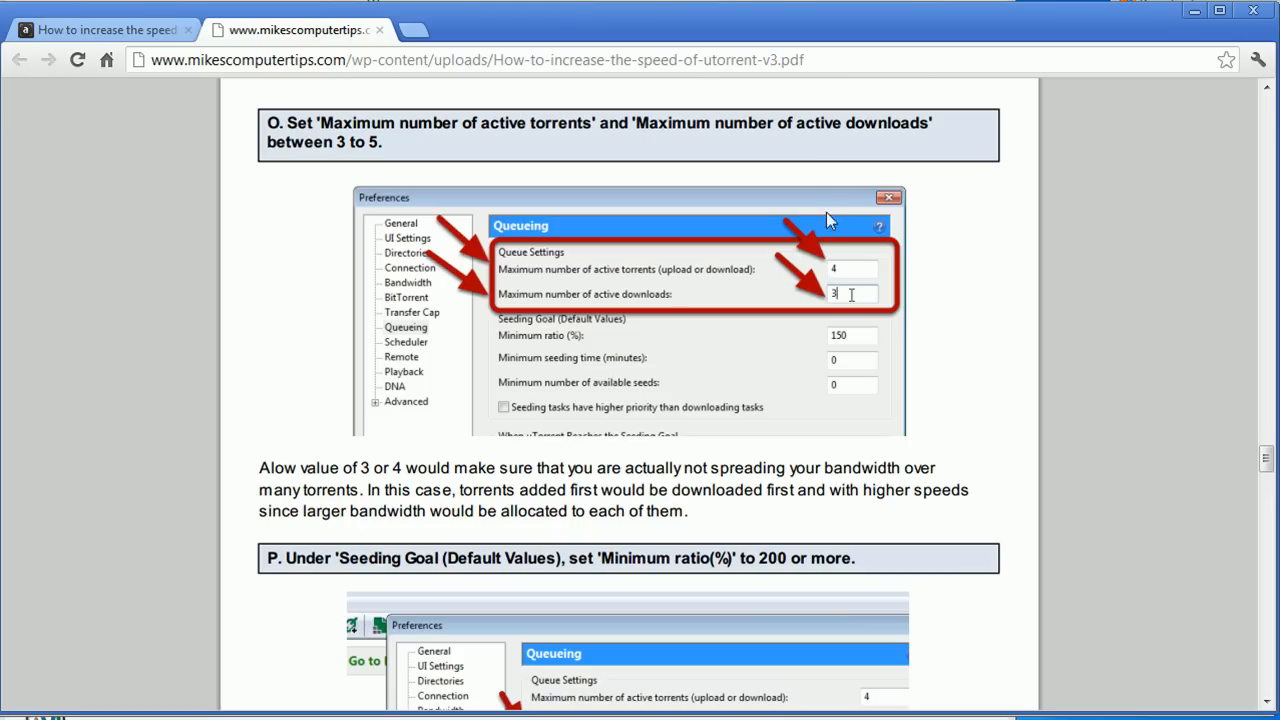
pyautogui.click(655, 718)
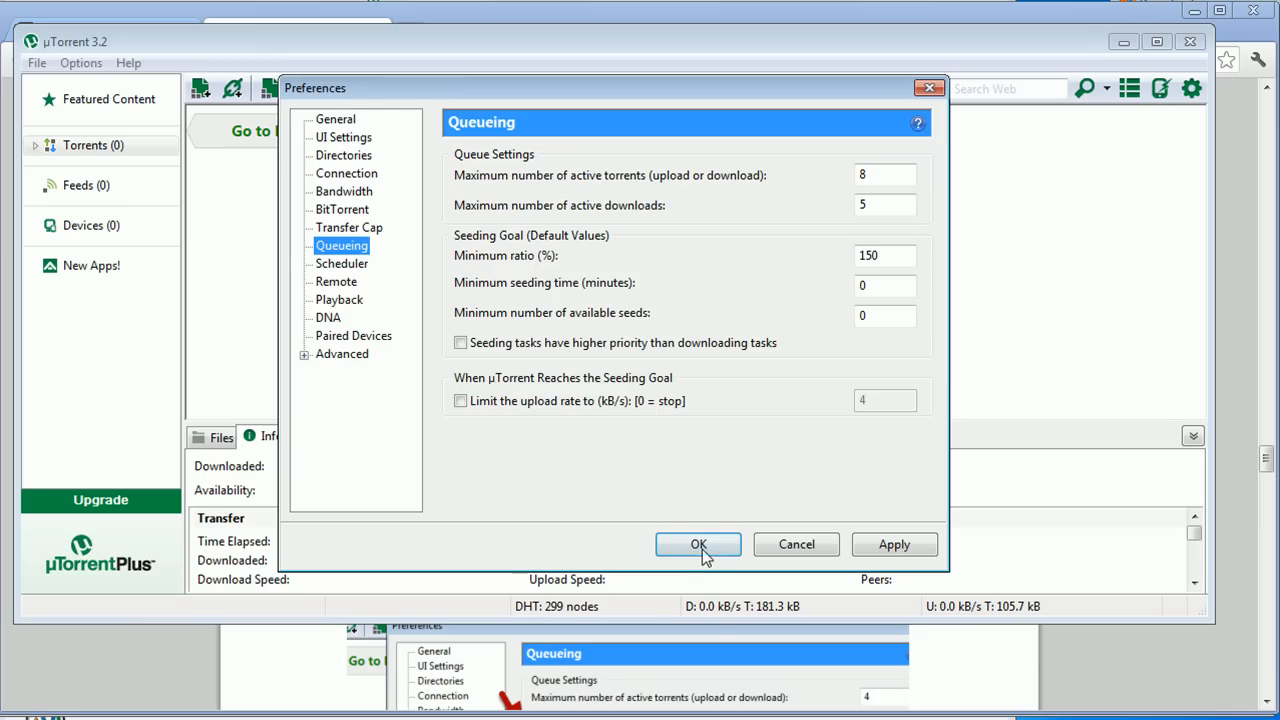
pyautogui.click(1221, 431)
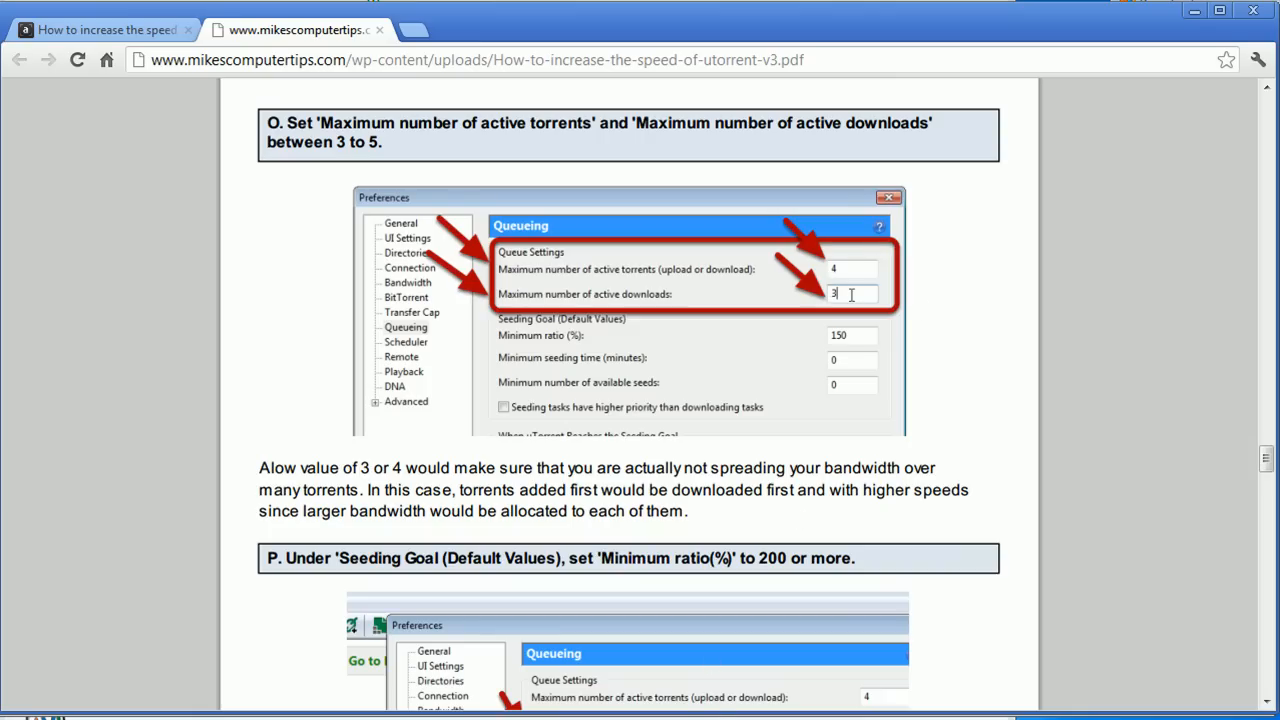
pyautogui.moveTo(650, 718)
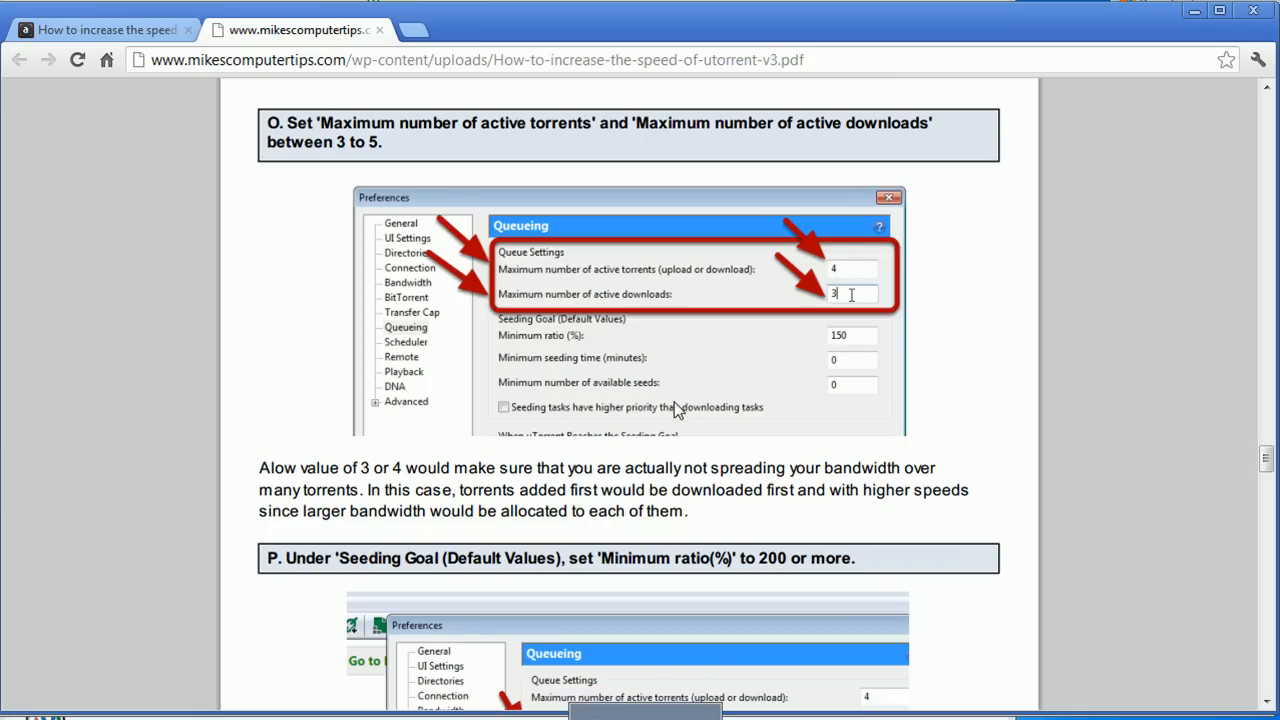
pyautogui.scroll(-1, 781, 268)
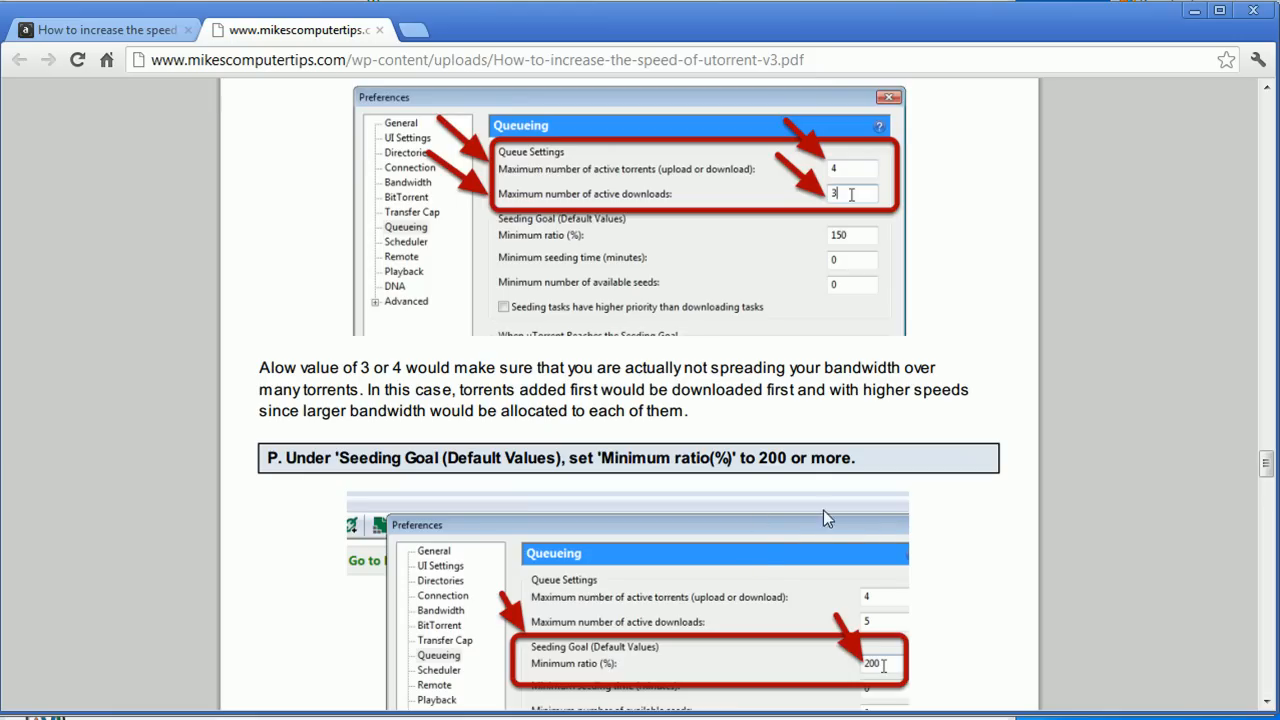
# In µTorrent, set the maximum number of active torrents to 4 and the maximum number of active downloads to 3.
pyautogui.click(643, 718)
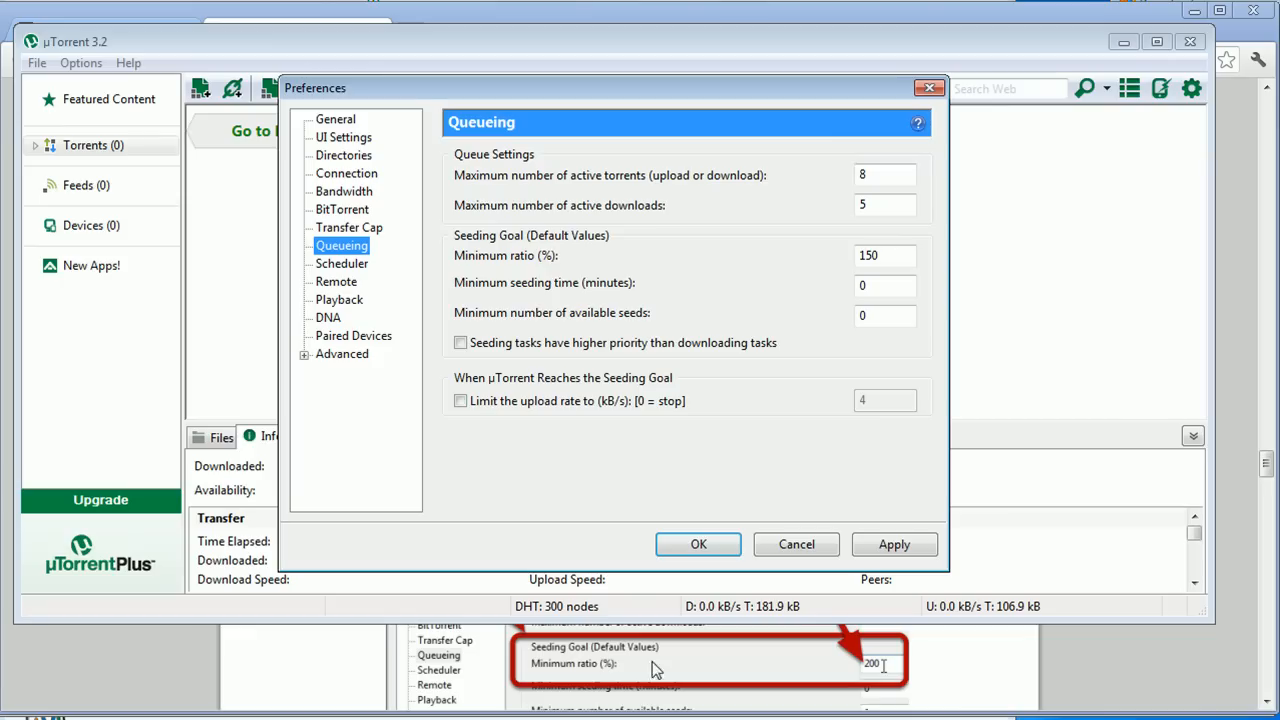
pyautogui.moveTo(894, 180); pyautogui.dragTo(773, 186)
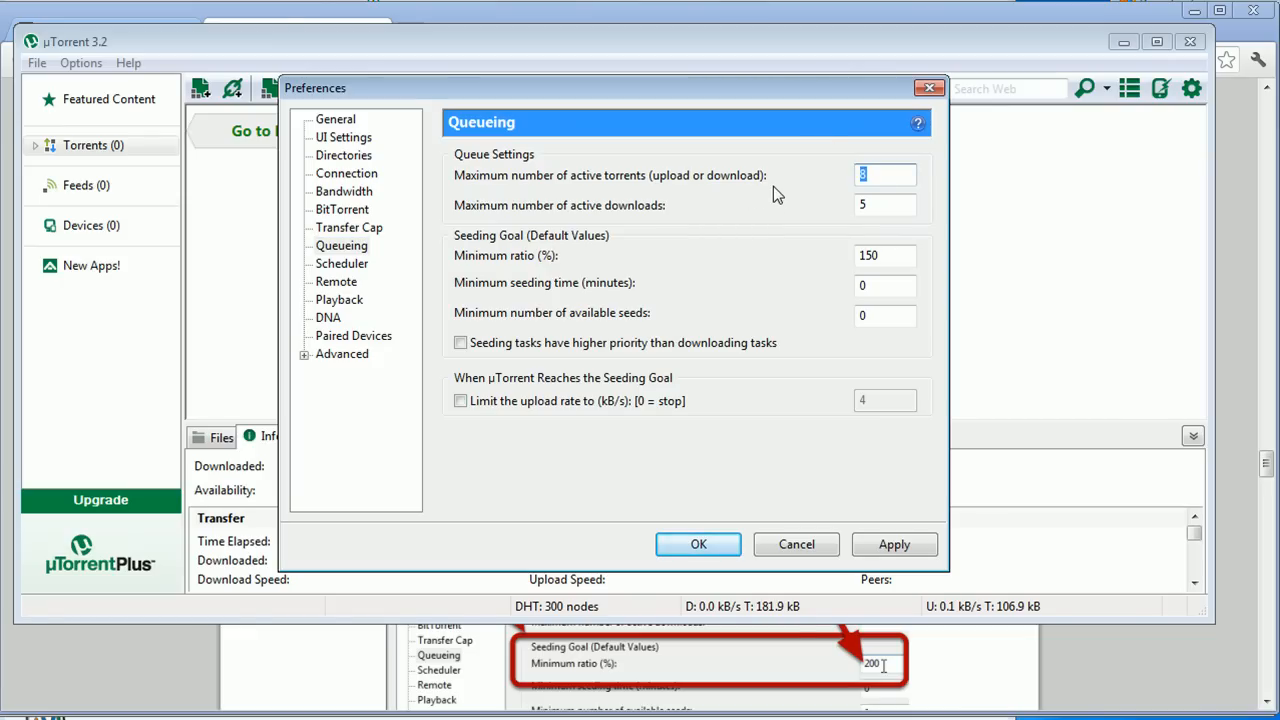
pyautogui.write('4')
pyautogui.moveTo(895, 206); pyautogui.dragTo(828, 208)
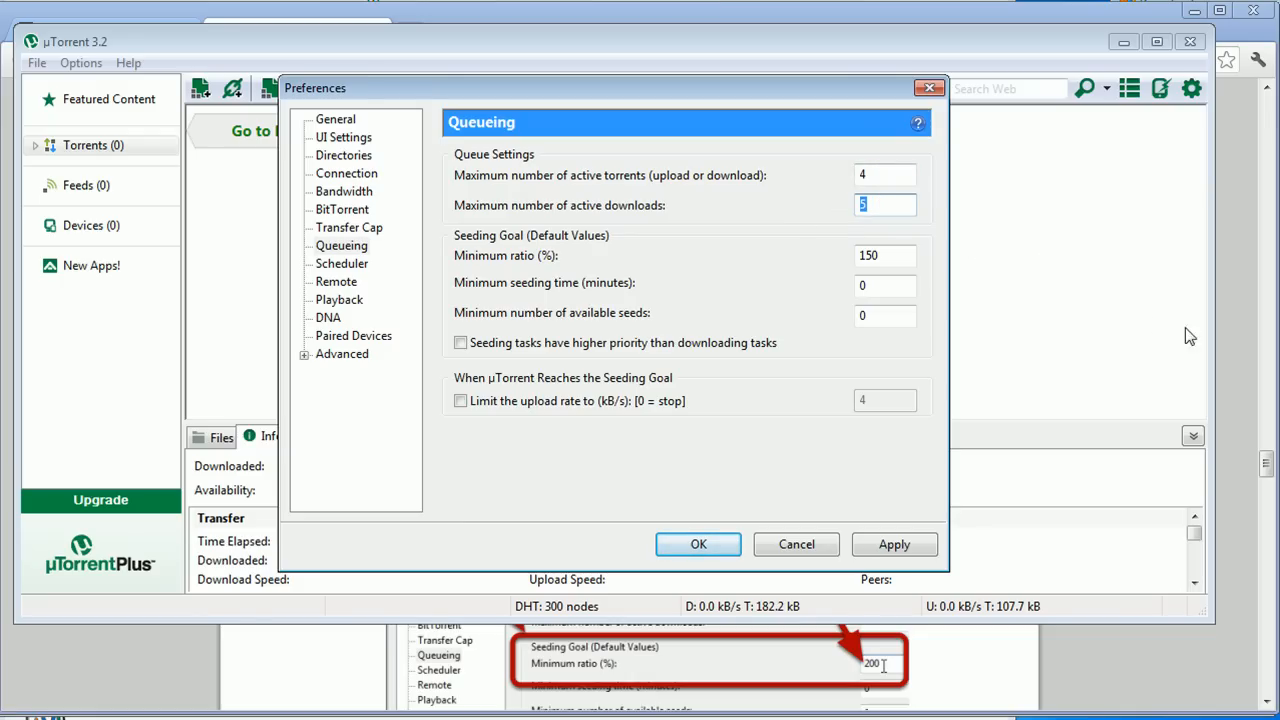
pyautogui.click(1232, 321)
pyautogui.click(630, 718)
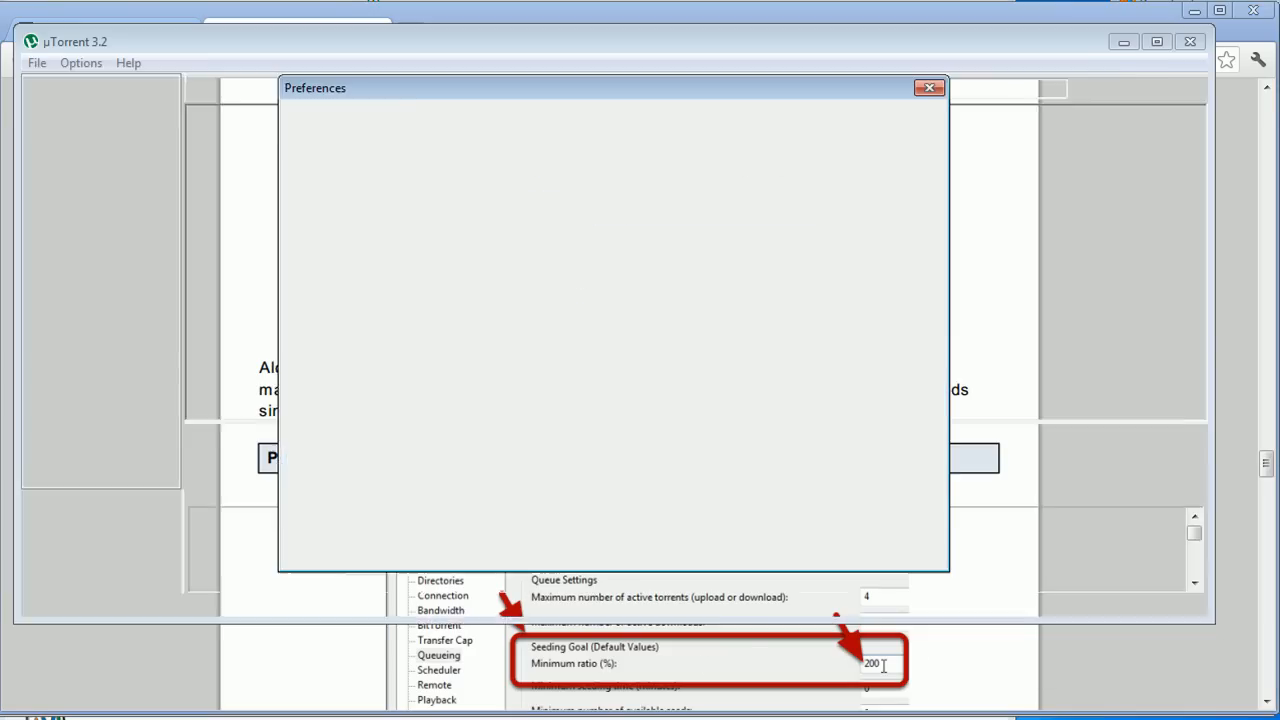
pyautogui.write('3')
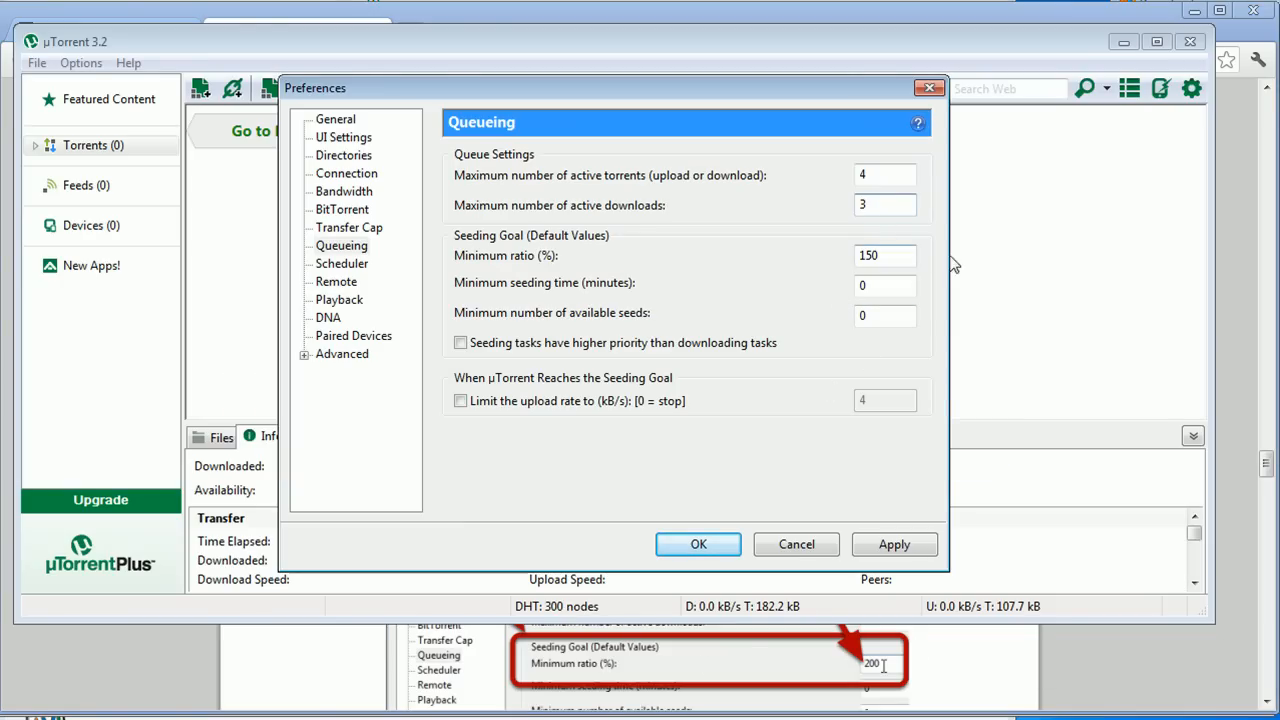
# Read section P of the PDF tutorial in Chrome, then set µTorrent's minimum seeding ratio to 200%.
pyautogui.click(1229, 273)
pyautogui.scroll(-3, 1033, 276)
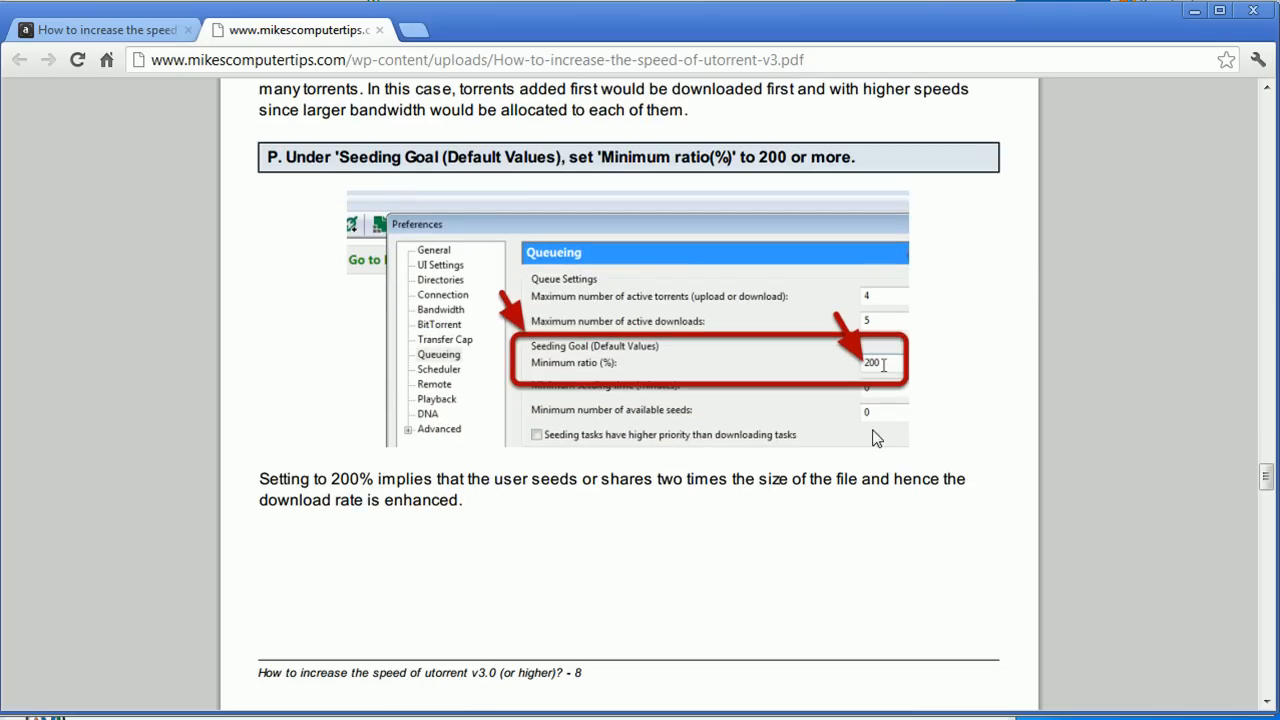
pyautogui.hotkey('alt', 'Tab')
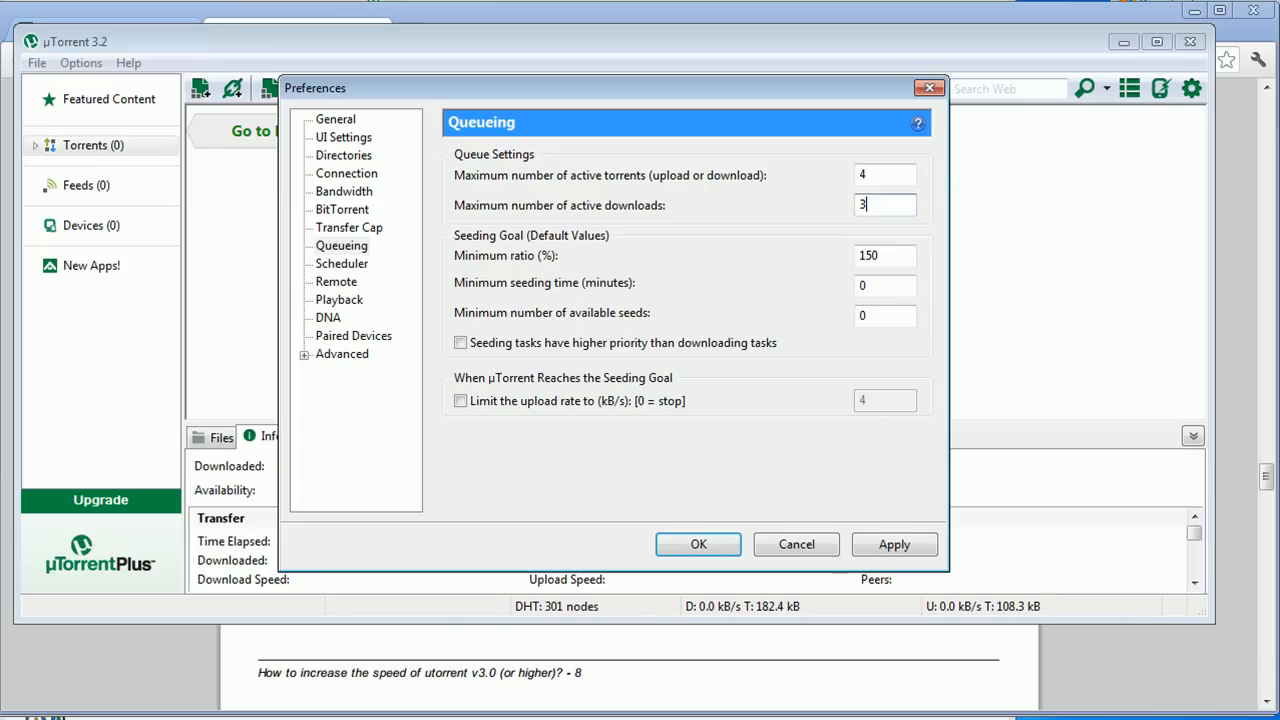
pyautogui.doubleClick(880, 257)
pyautogui.write('200')
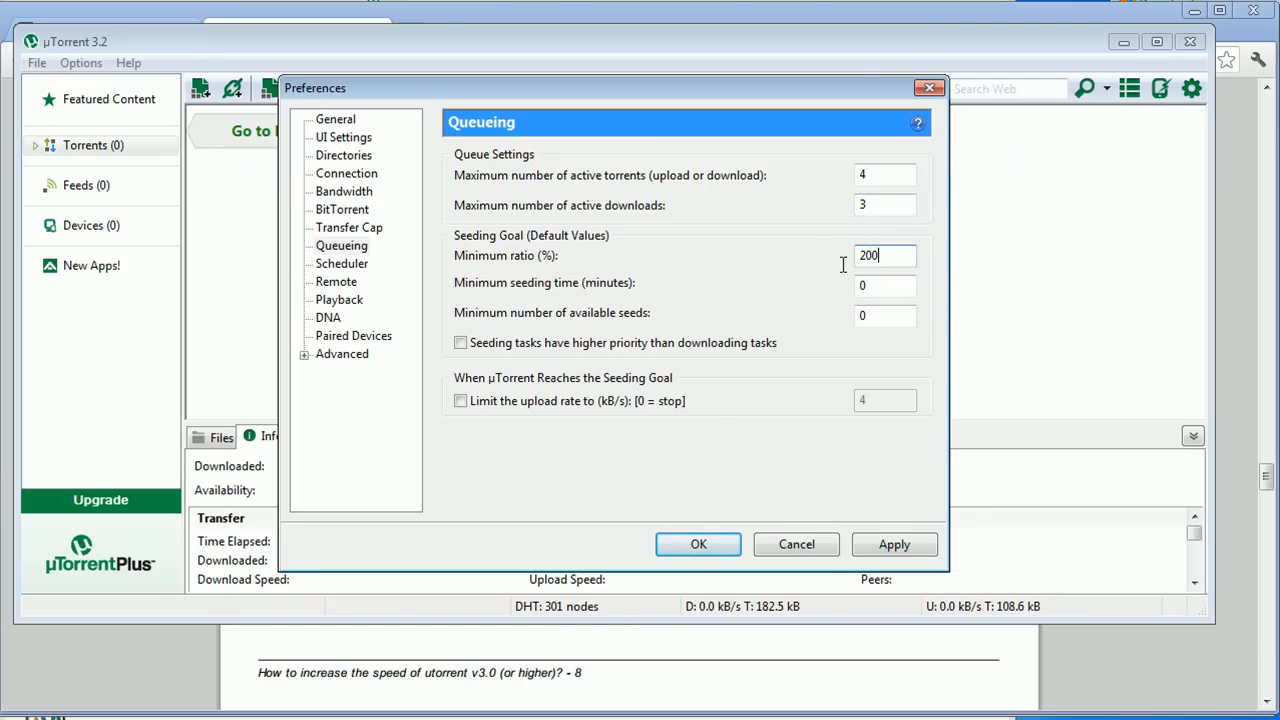
# Read section Q of the PDF tutorial in Chrome, then open µTorrent's Scheduler preferences to check whether the scheduler is disabled.
pyautogui.click(1231, 302)
pyautogui.scroll(-5, 1050, 315)
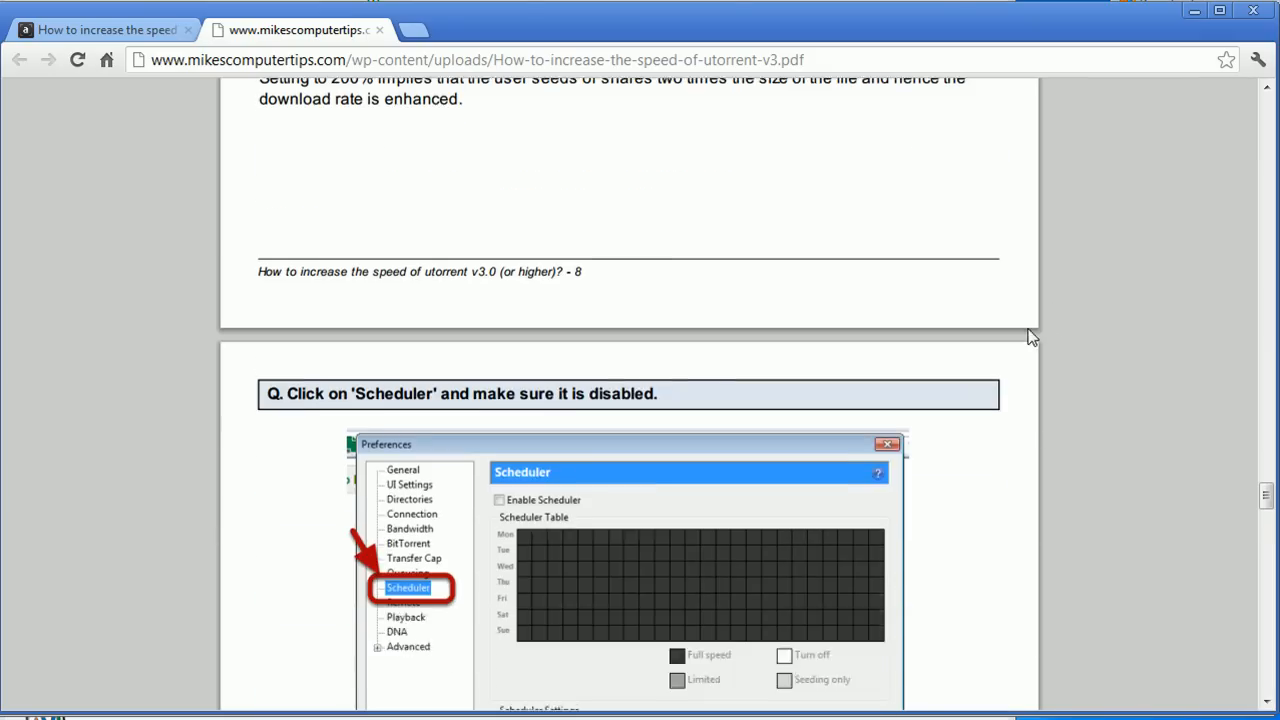
pyautogui.click(583, 718)
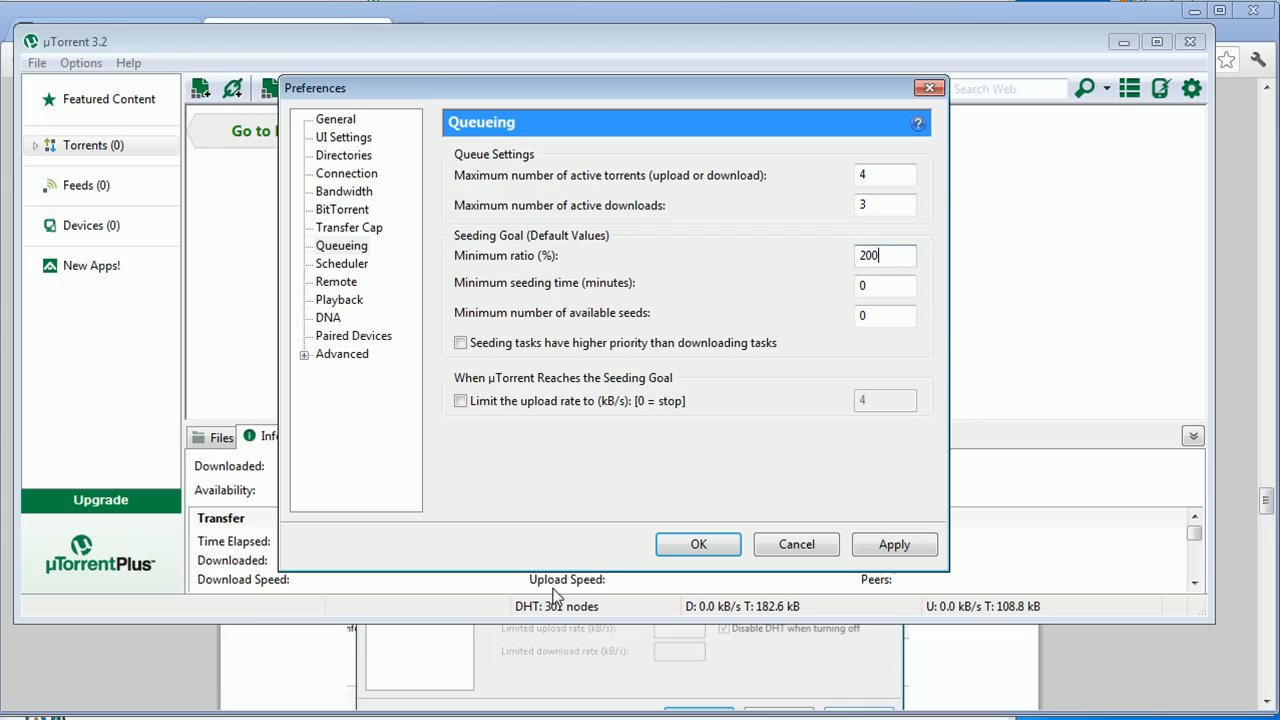
pyautogui.click(340, 264)
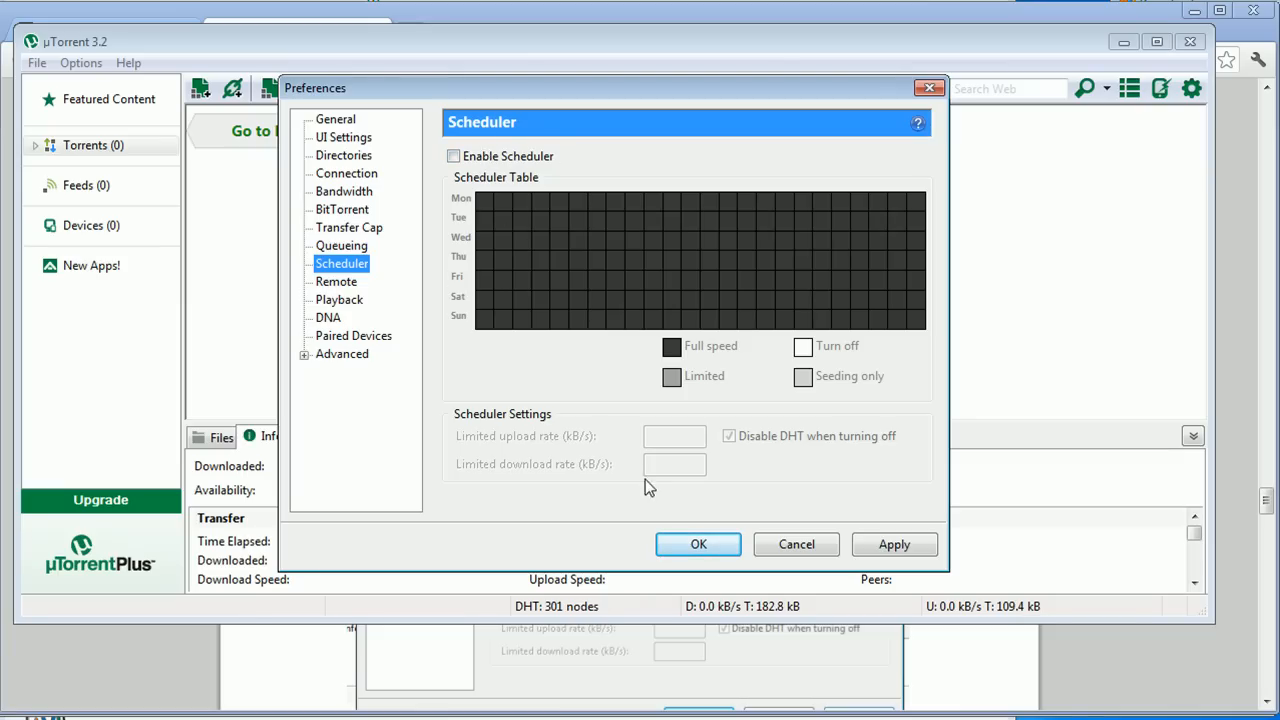
# Read section R of the PDF tutorial in Chrome, then switch to µTorrent and open the Advanced preferences.
pyautogui.click(1222, 552)
pyautogui.scroll(-6, 855, 487)
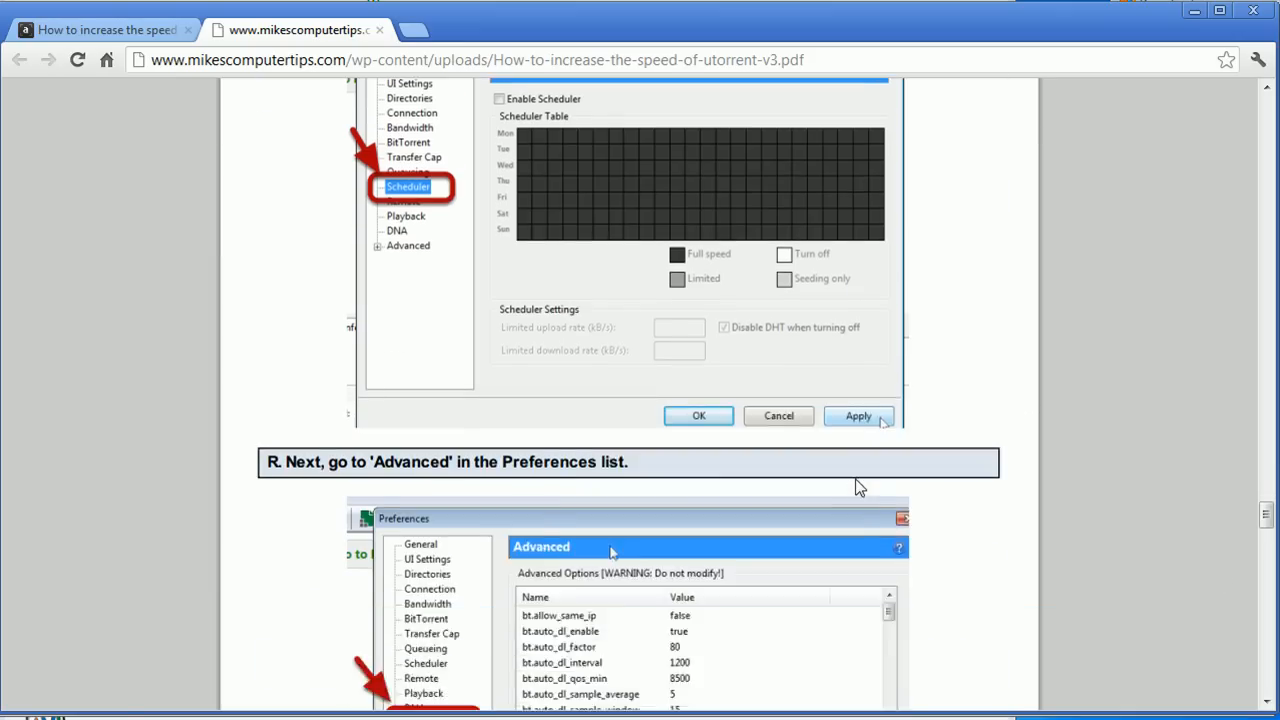
pyautogui.hotkey('alt', 'Tab')
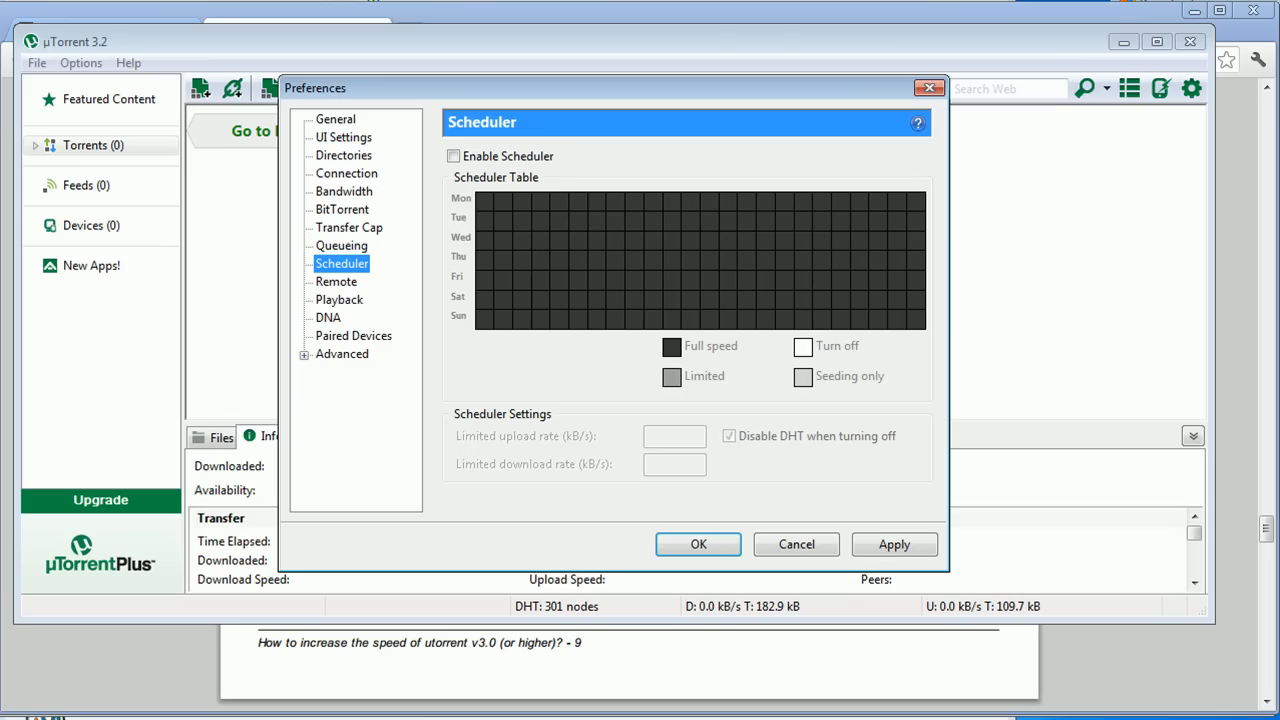
pyautogui.click(341, 354)
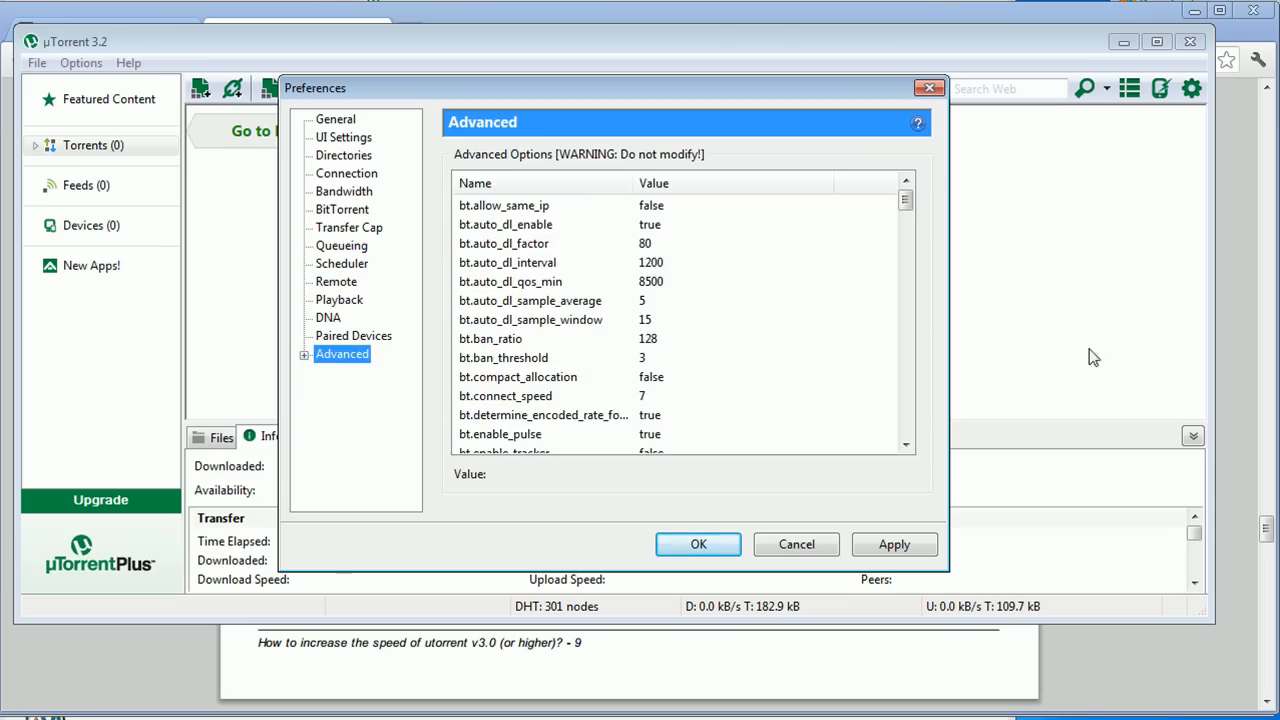
# Read section S of the PDF tutorial in Chrome, then set net.max_halfopen to 8 in µTorrent's Advanced preferences.
pyautogui.click(1234, 345)
pyautogui.scroll(-6, 726, 347)
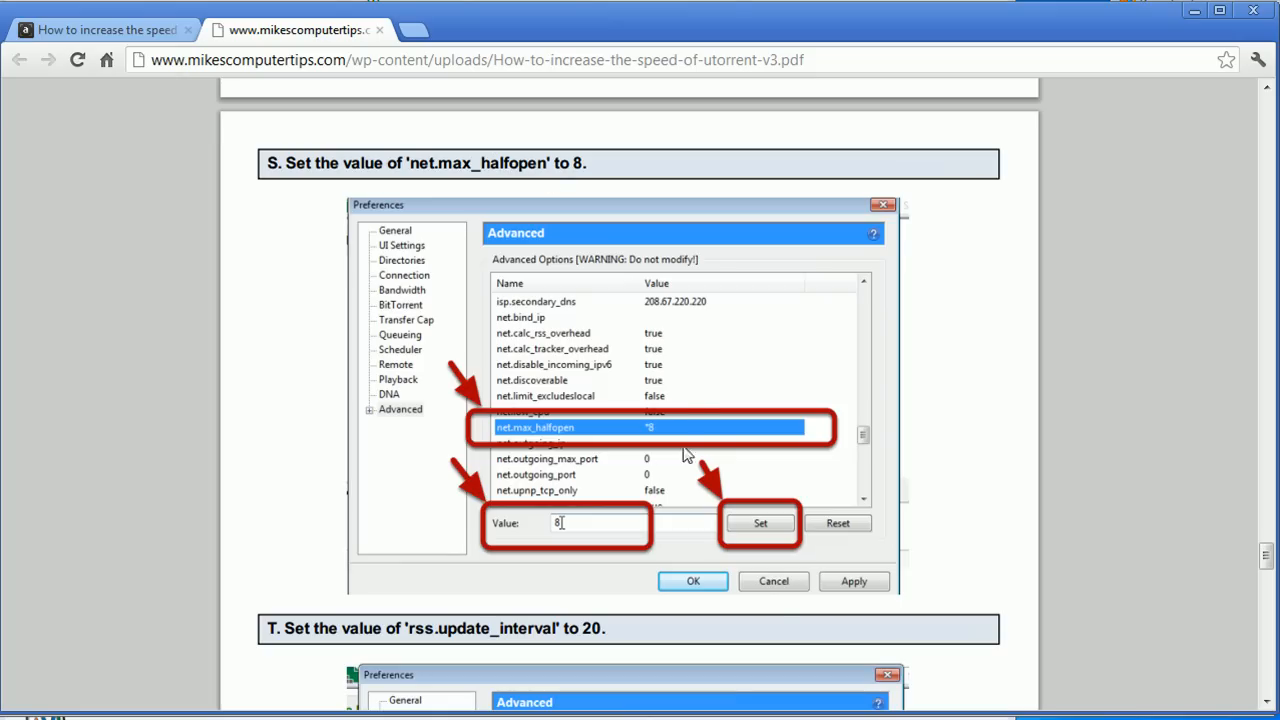
pyautogui.hotkey('alt', 'Tab')
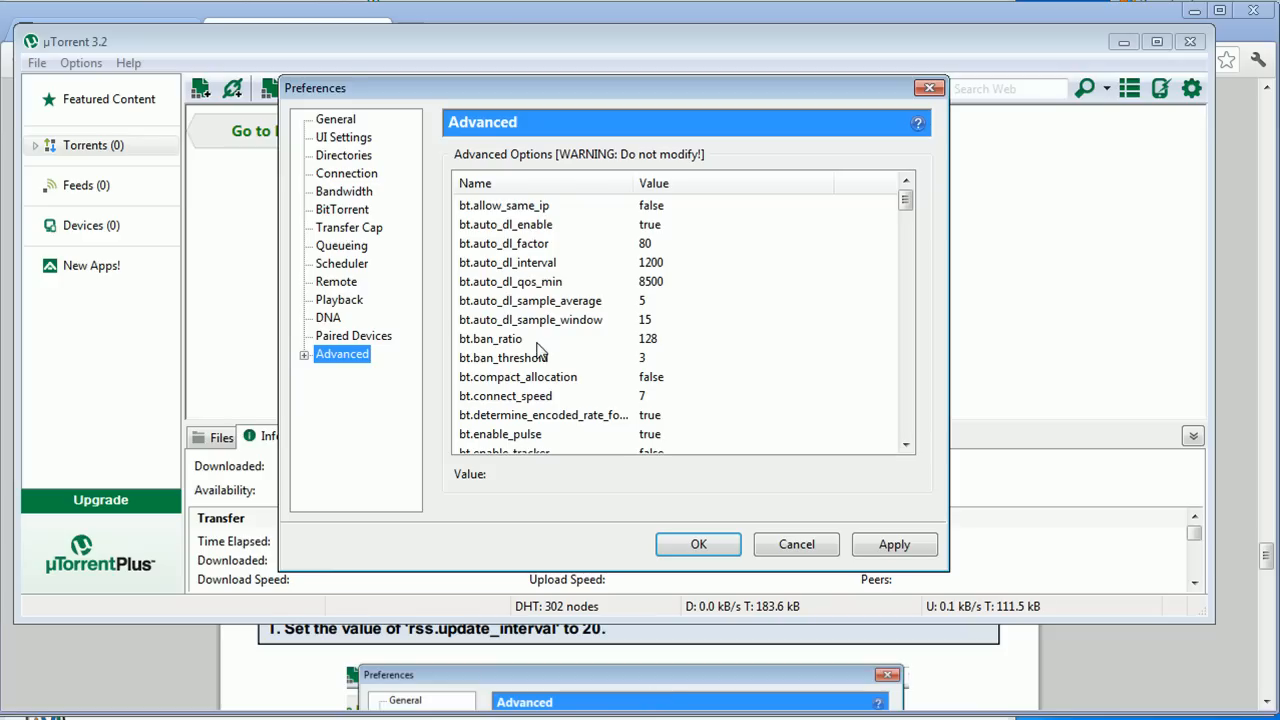
pyautogui.click(500, 377)
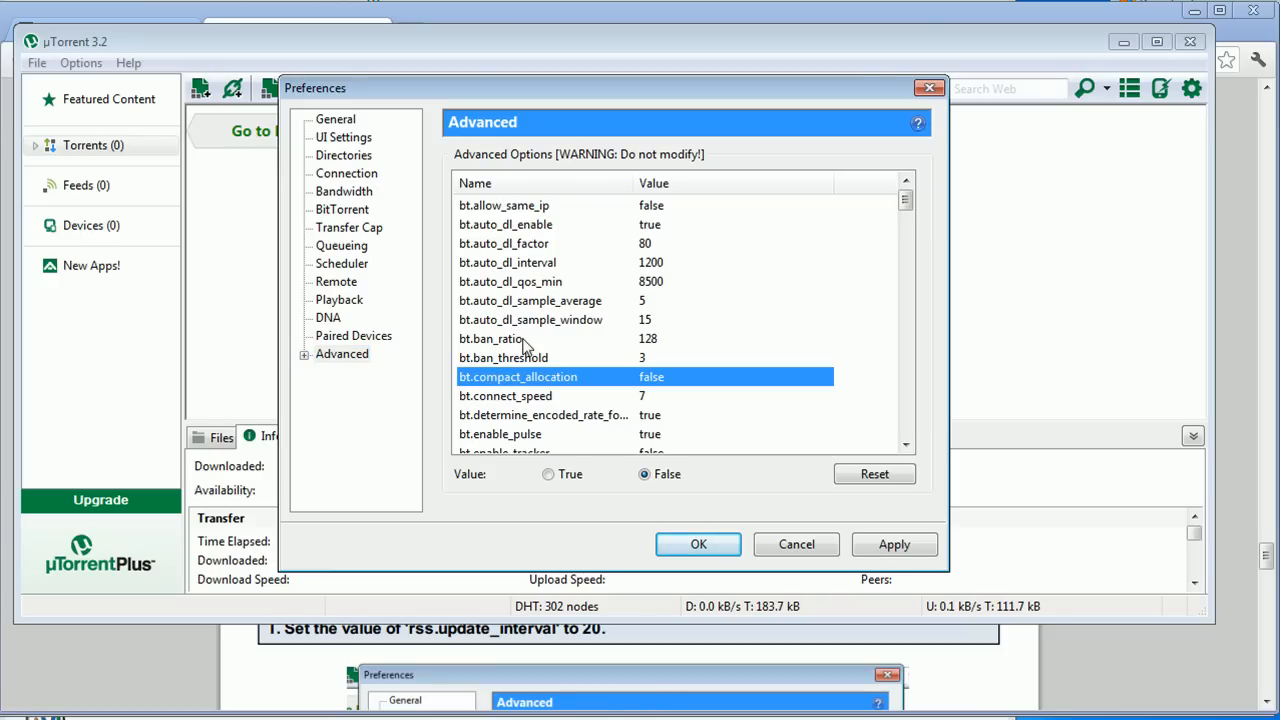
pyautogui.scroll(-8, 524, 343)
pyautogui.scroll(-20, 524, 343)
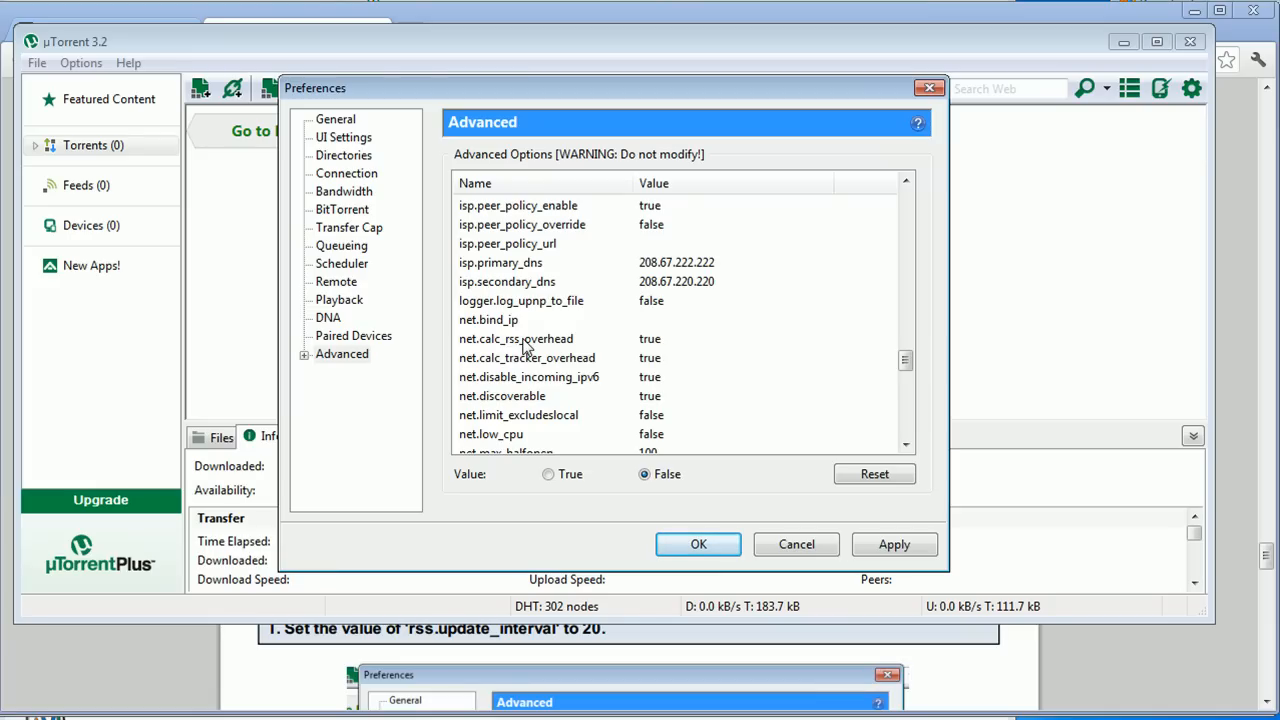
pyautogui.scroll(-1, 524, 343)
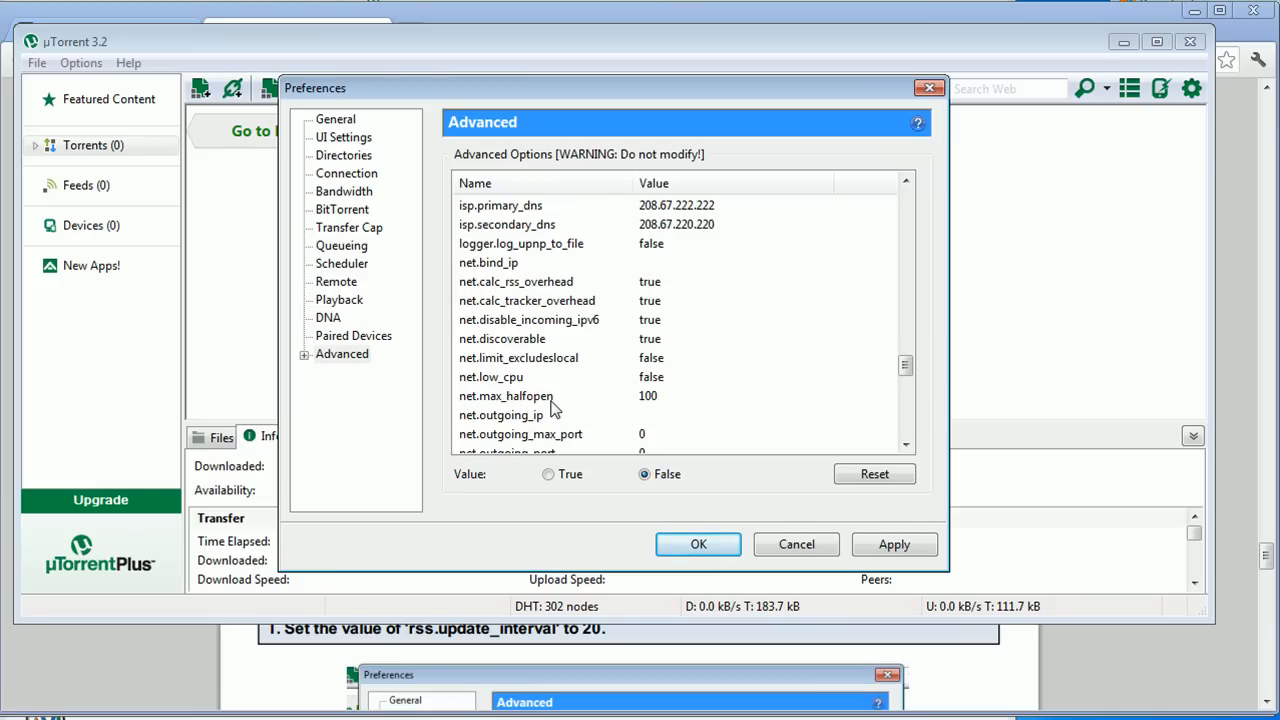
pyautogui.click(552, 398)
pyautogui.click(610, 473)
pyautogui.doubleClick(610, 473)
pyautogui.write('8')
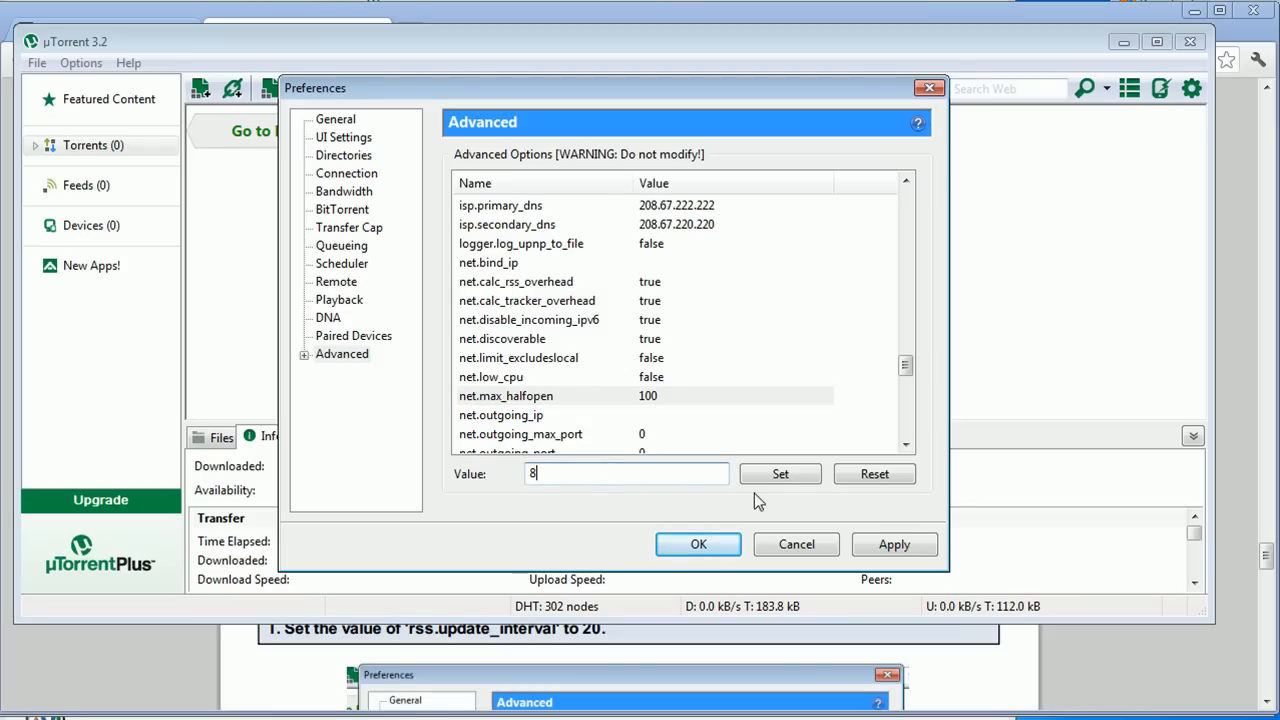
pyautogui.click(769, 472)
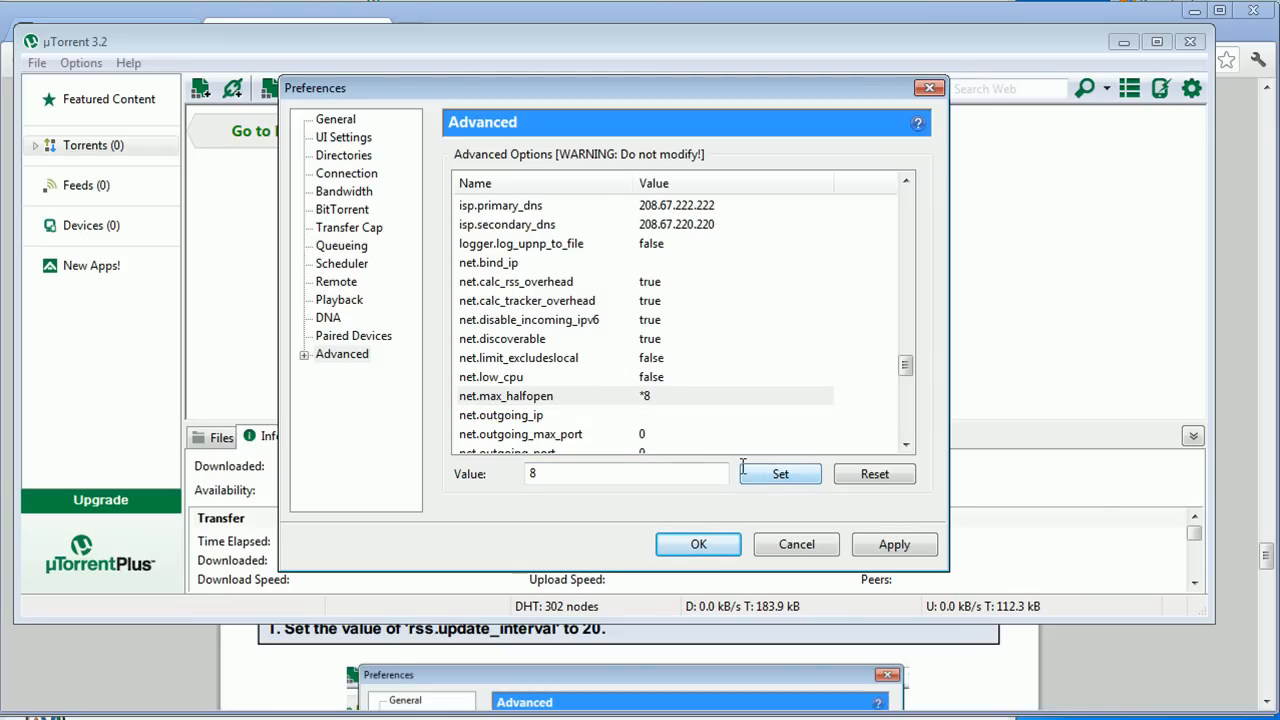
# Read section T of the PDF tutorial in Chrome, then set rss.update_interval to 20 in µTorrent's Advanced preferences.
pyautogui.click(1260, 505)
pyautogui.scroll(-5, 1000, 470)
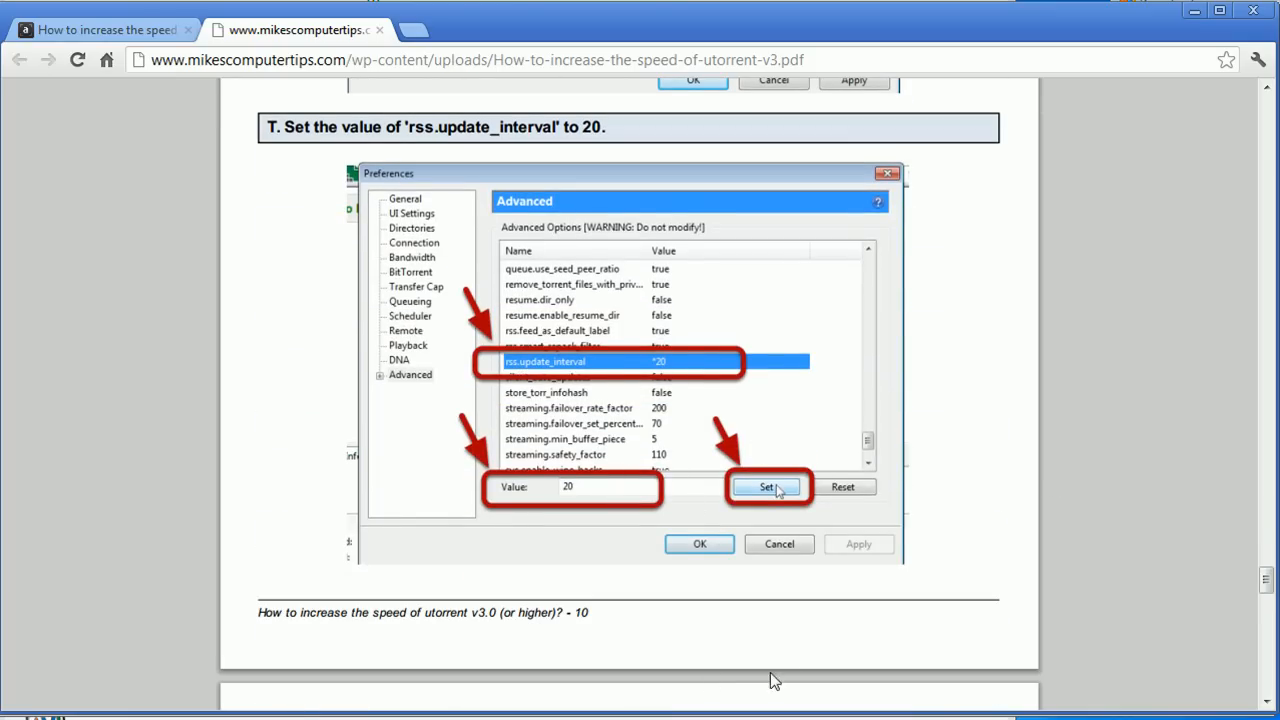
pyautogui.rightClick(645, 719)
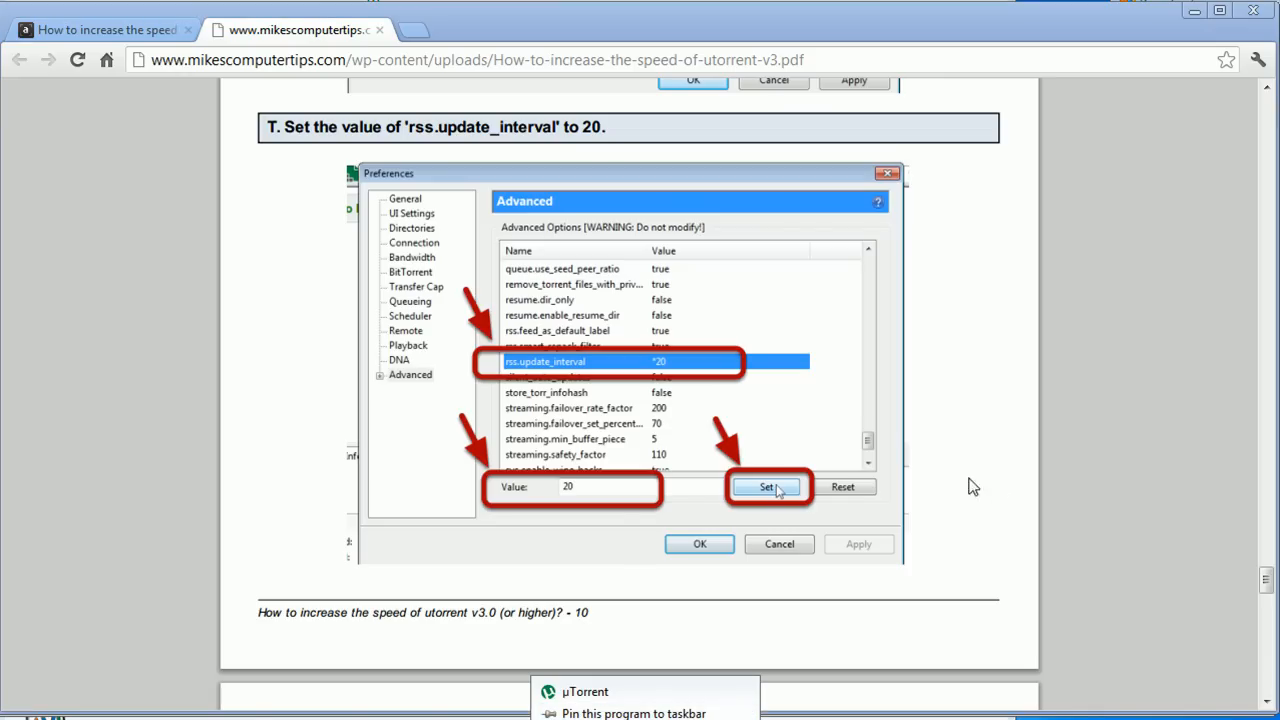
pyautogui.click(565, 691)
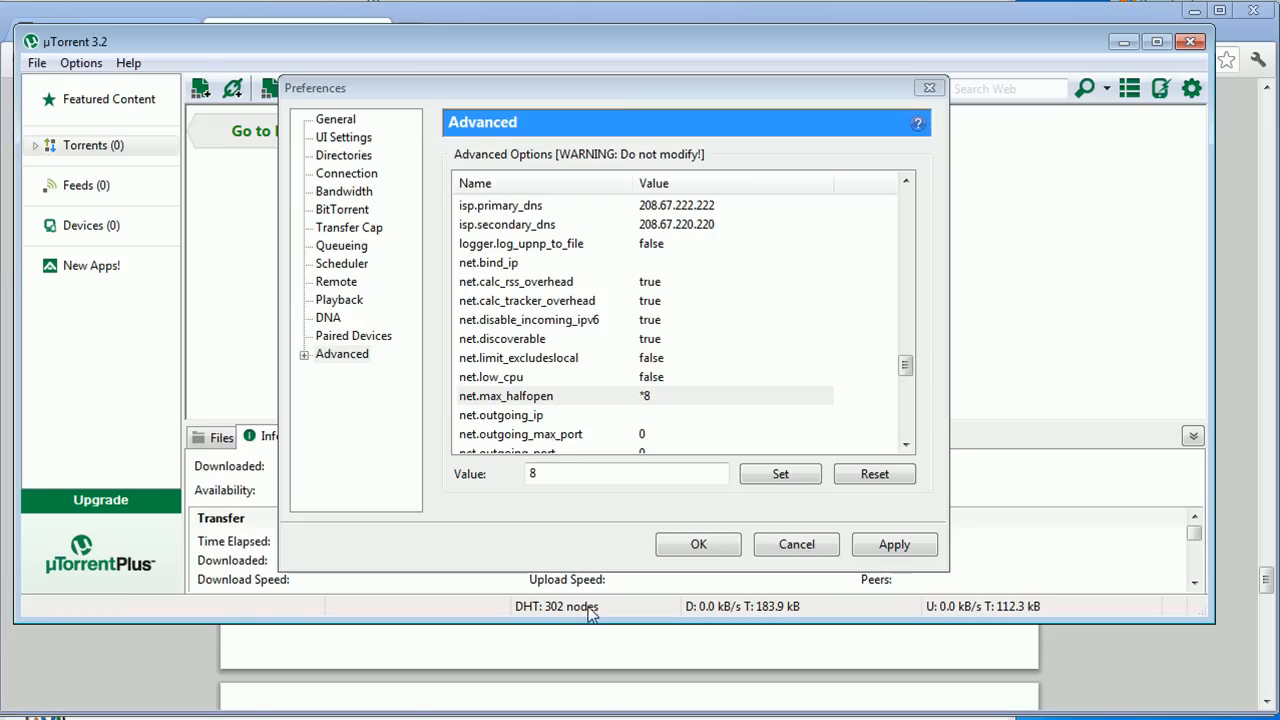
pyautogui.click(580, 395)
pyautogui.scroll(-4, 570, 392)
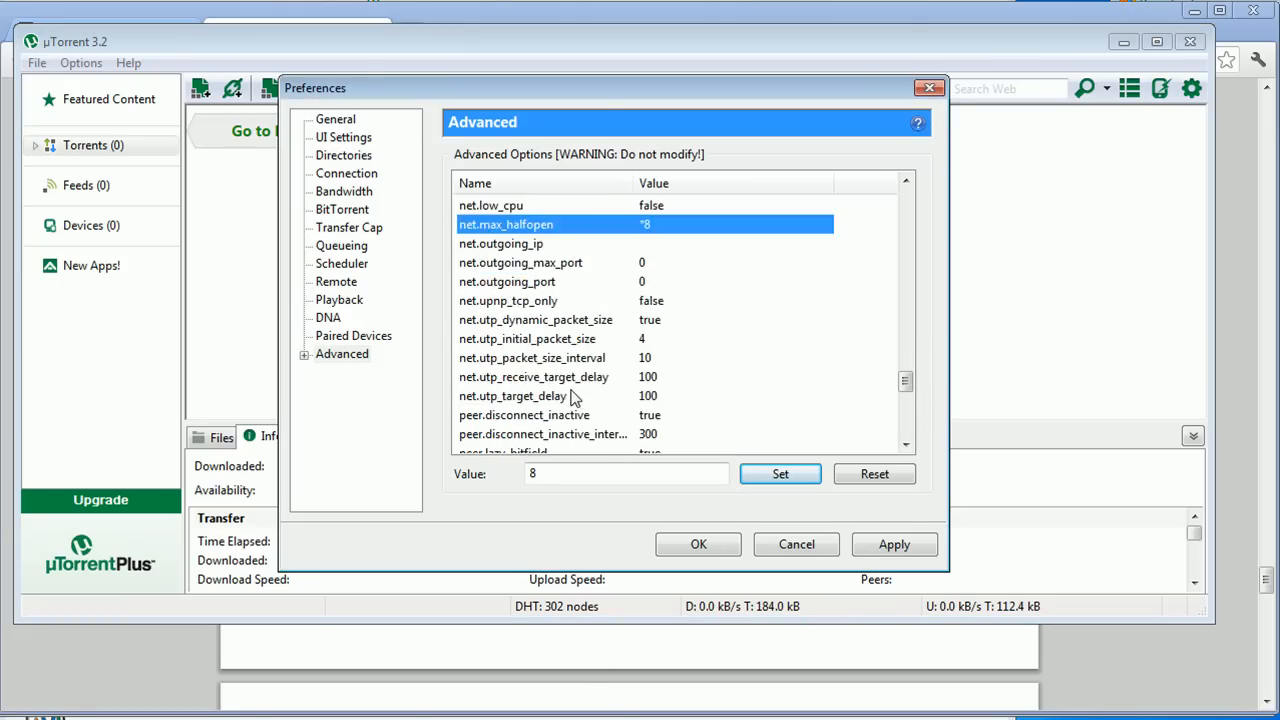
pyautogui.scroll(-4, 557, 392)
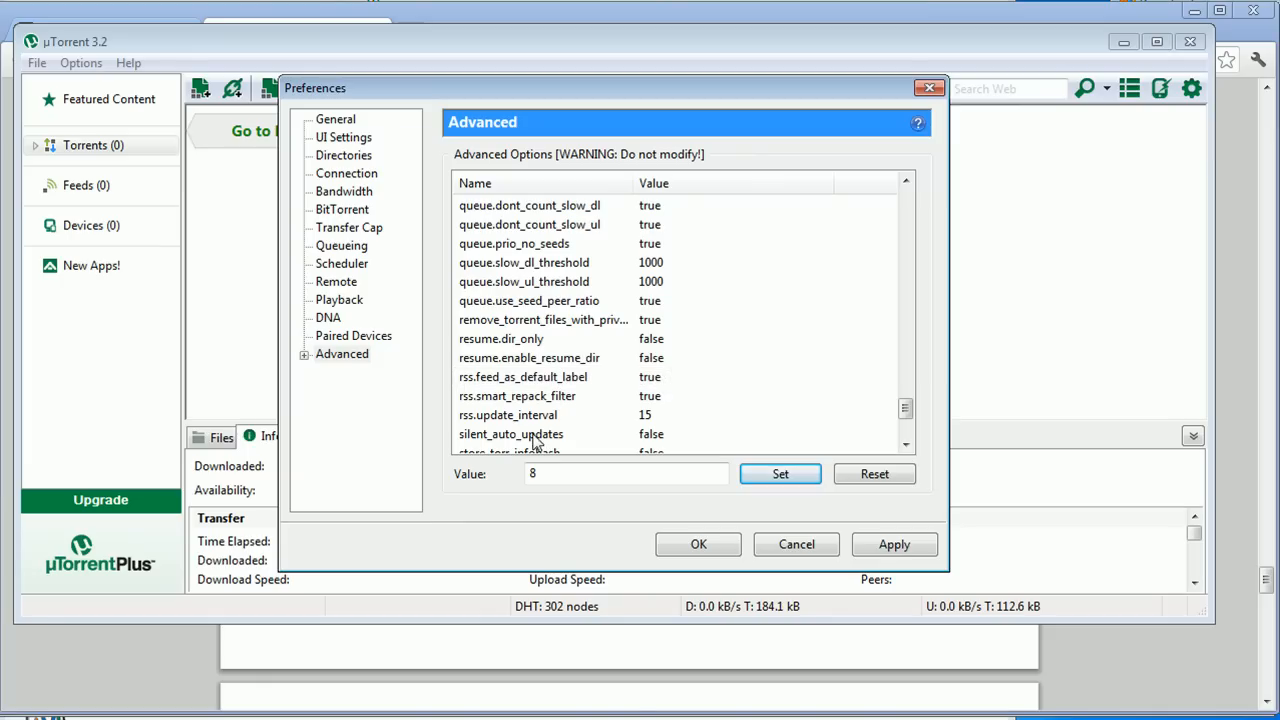
pyautogui.click(527, 418)
pyautogui.doubleClick(577, 473)
pyautogui.write('20')
pyautogui.click(780, 472)
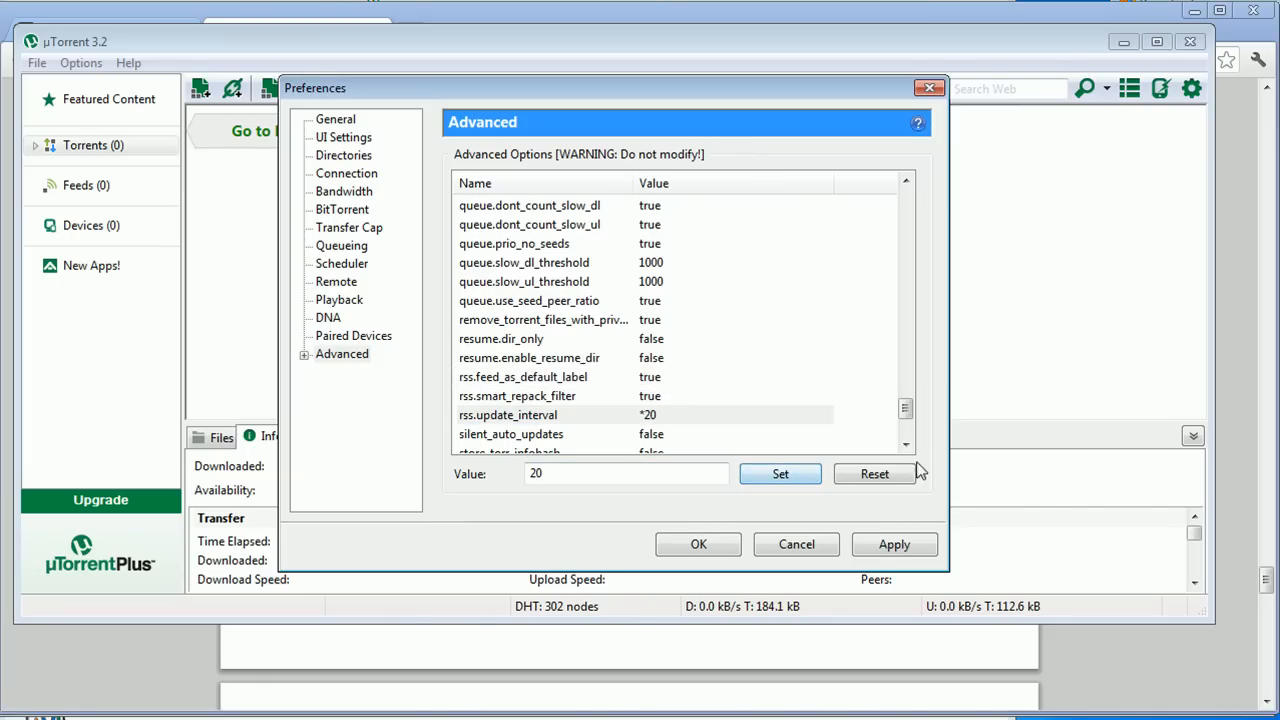
# Read section U of the PDF tutorial in Chrome, then set dht.rate to 2 in µTorrent's Advanced preferences.
pyautogui.click(1222, 530)
pyautogui.scroll(-5, 934, 400)
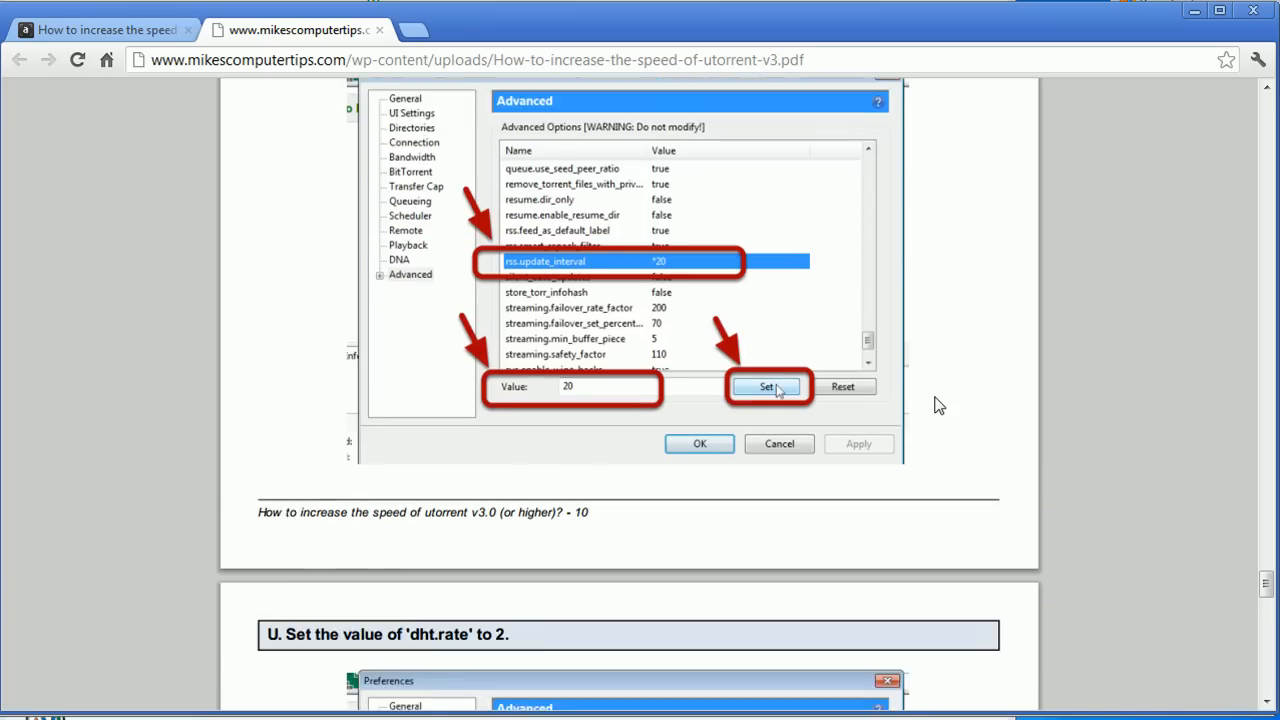
pyautogui.scroll(-2, 938, 405)
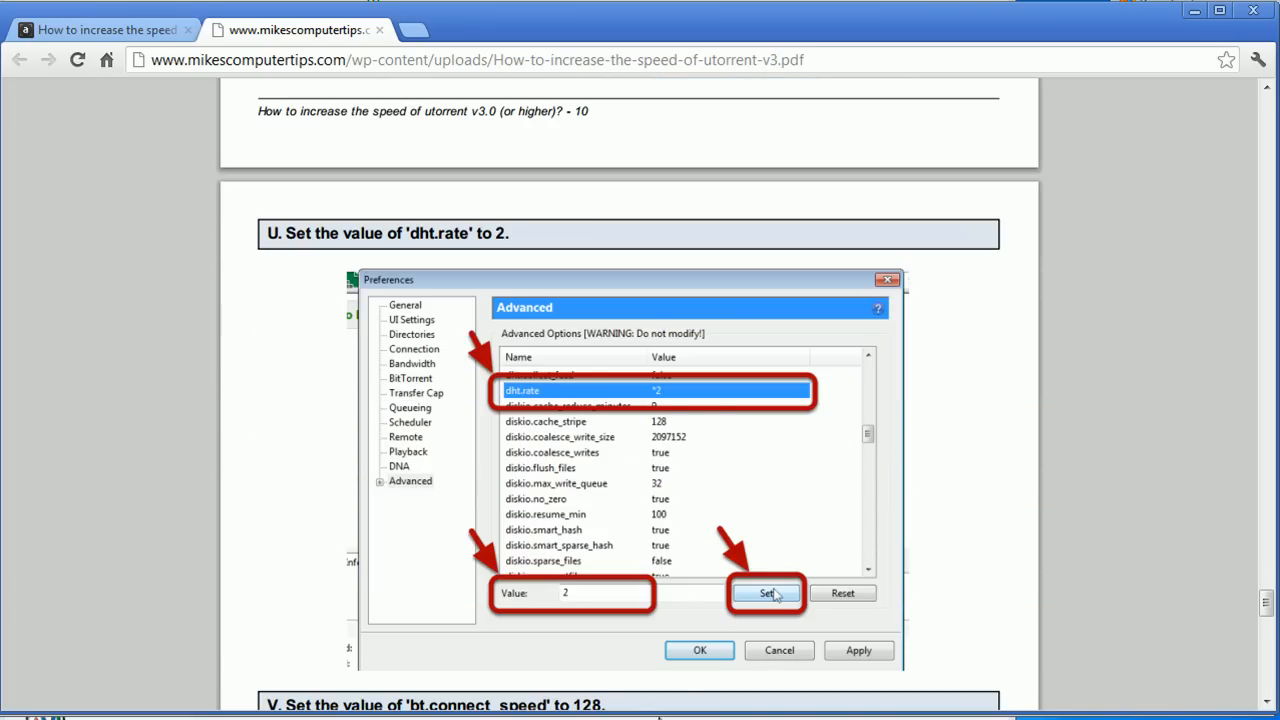
pyautogui.hotkey('alt', 'Tab')
pyautogui.scroll(10, 755, 350)
pyautogui.scroll(20, 735, 370)
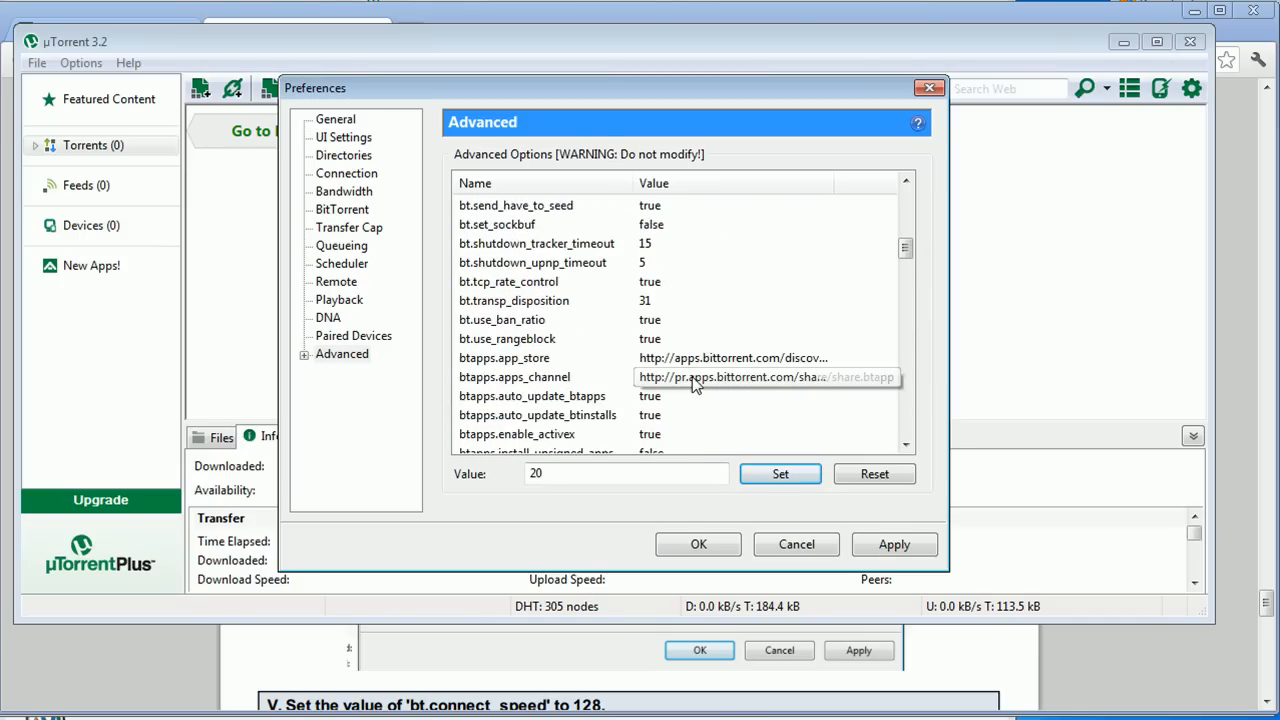
pyautogui.scroll(-3, 697, 386)
pyautogui.scroll(-4, 697, 386)
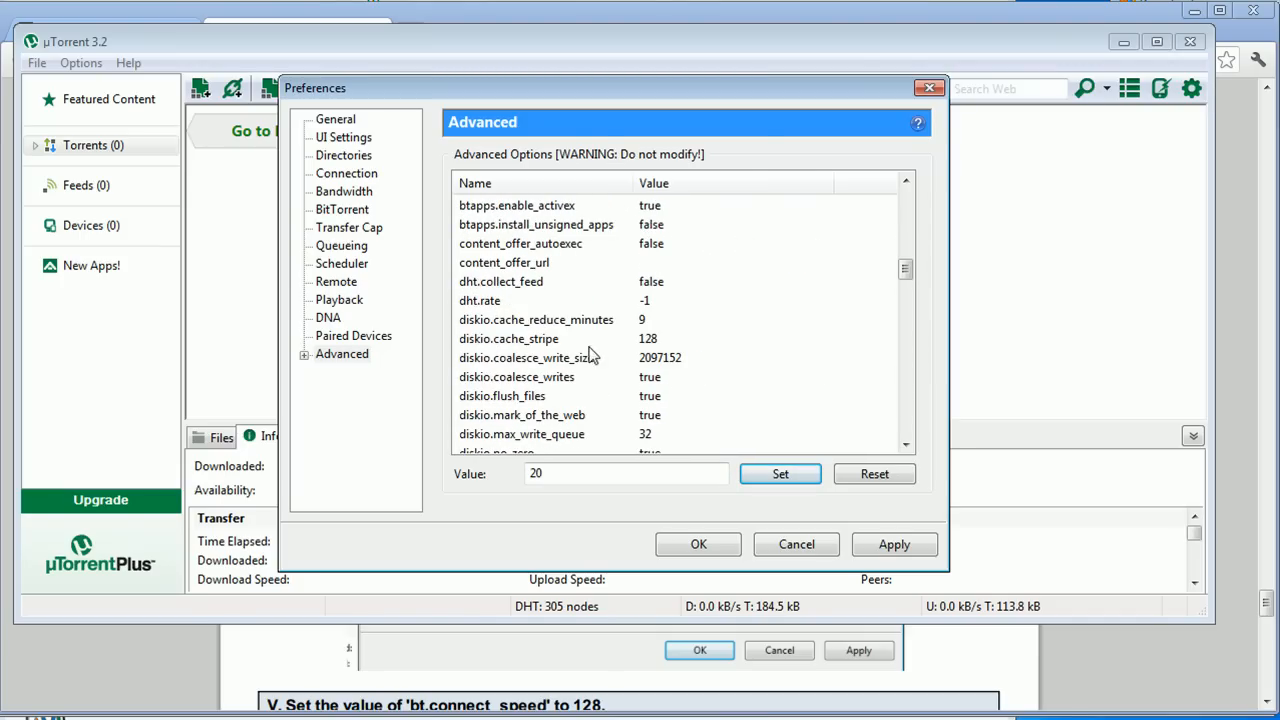
pyautogui.click(525, 301)
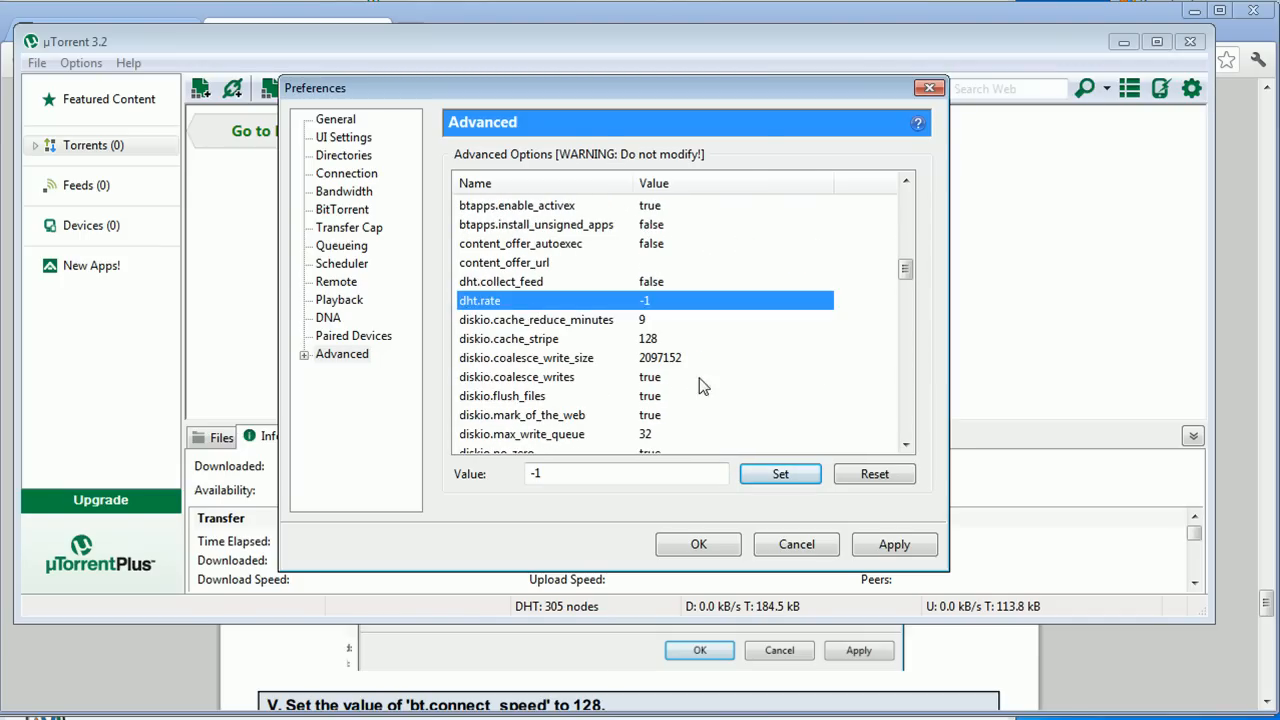
pyautogui.doubleClick(560, 473)
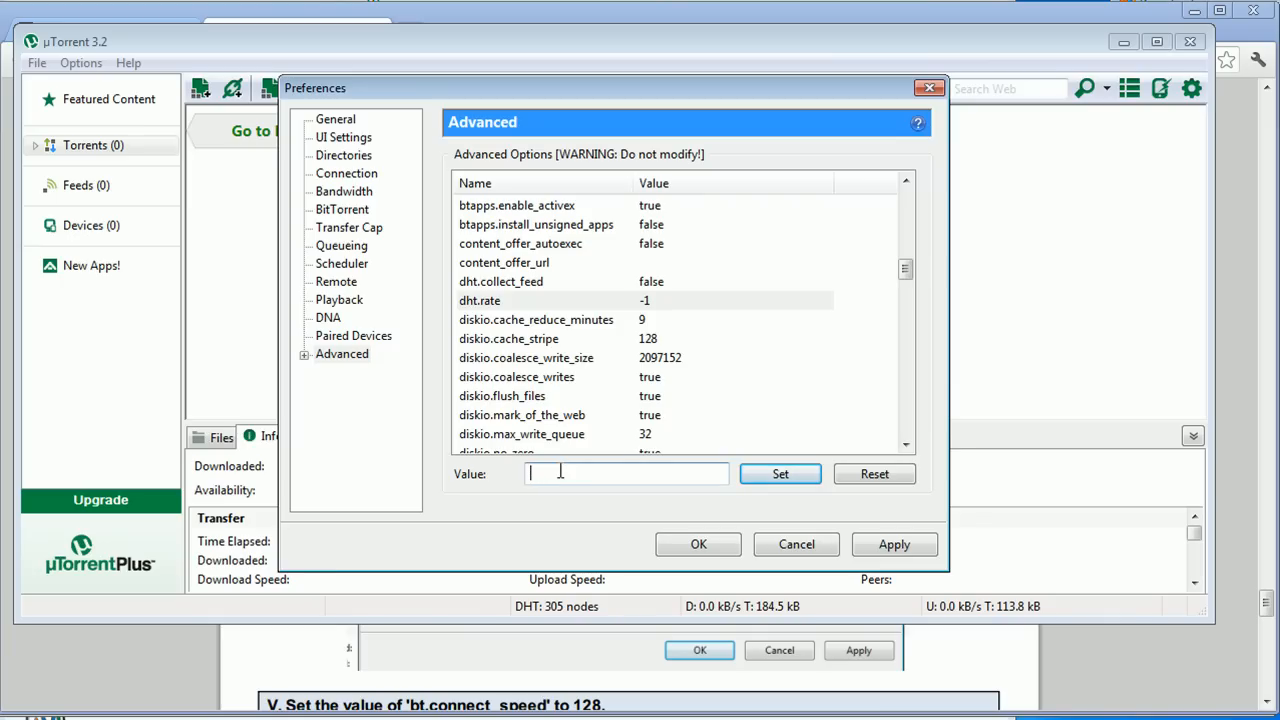
pyautogui.write('2')
pyautogui.click(760, 473)
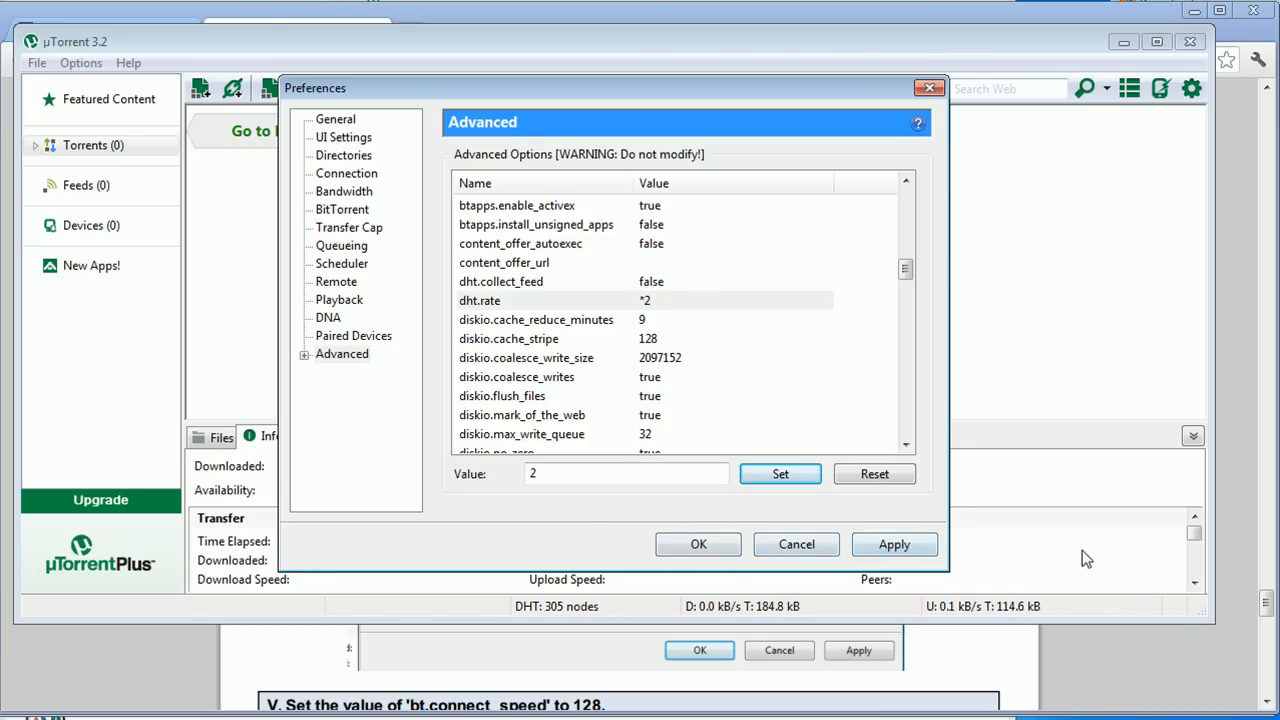
# Read section V of the PDF tutorial in Chrome, then enter 128 as the value for bt.connect_speed in µTorrent's Advanced preferences.
pyautogui.click(1163, 658)
pyautogui.click(889, 509)
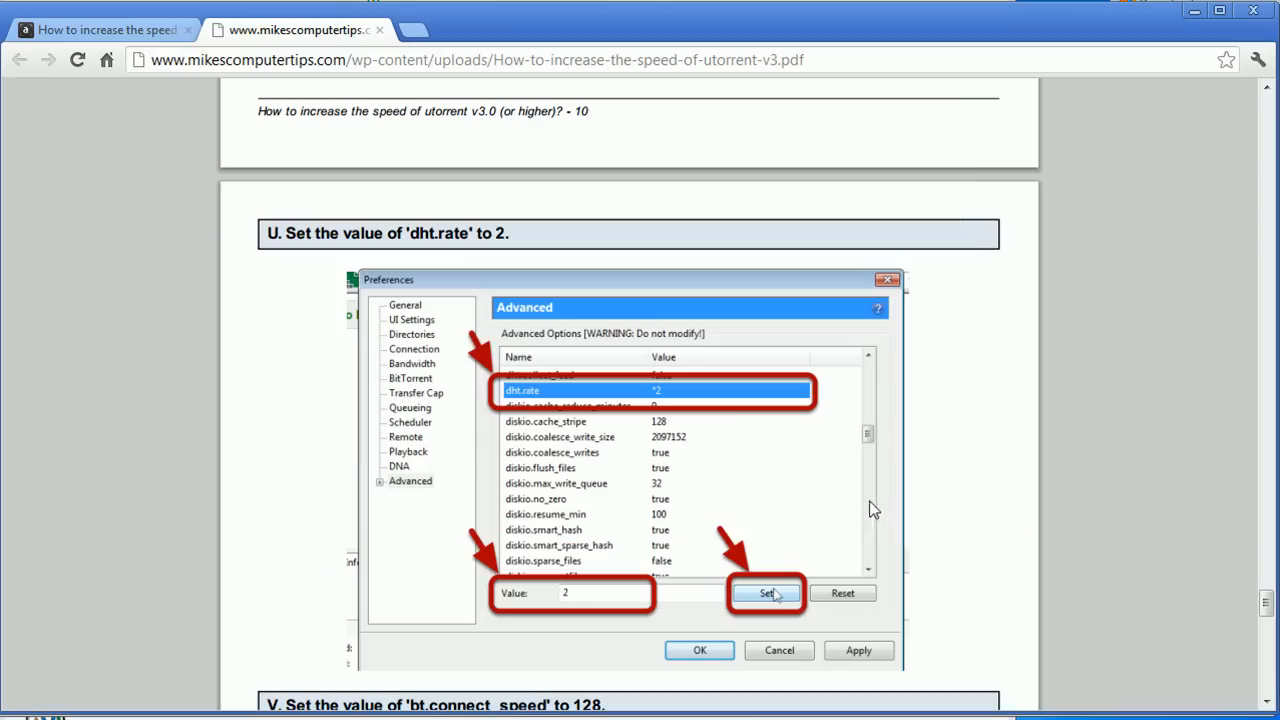
pyautogui.scroll(-5, 1095, 497)
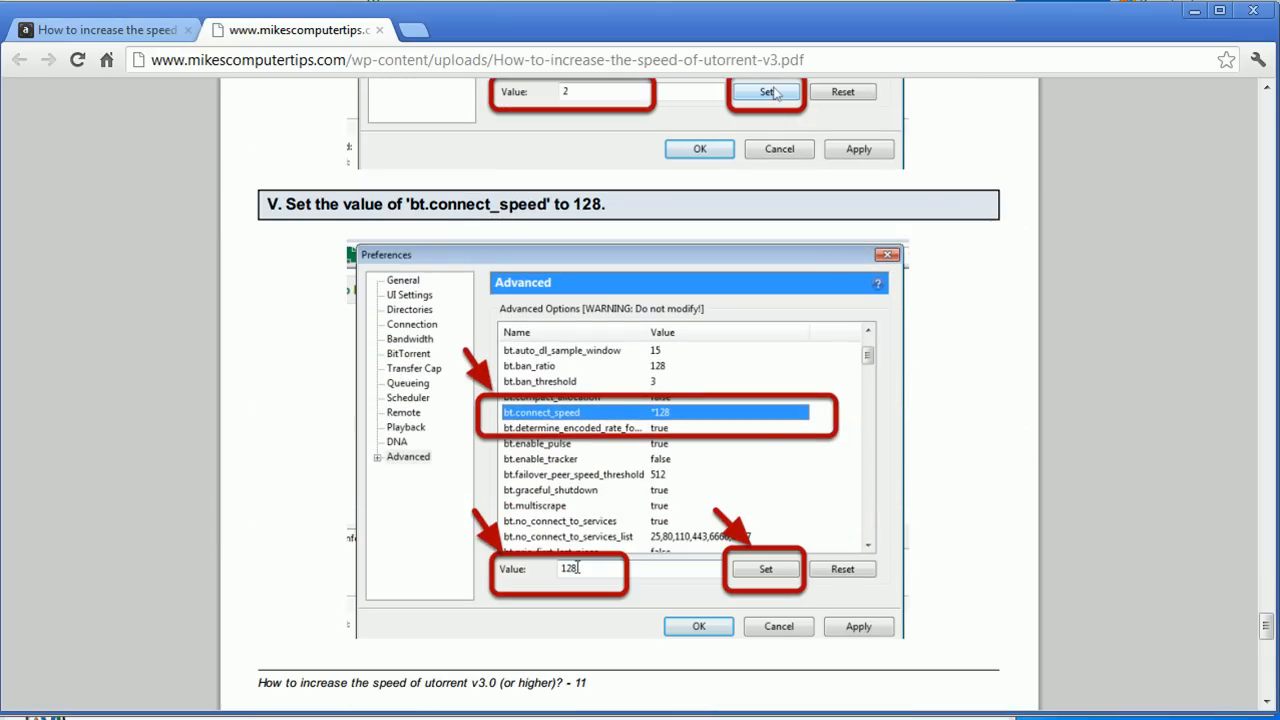
pyautogui.click(646, 718)
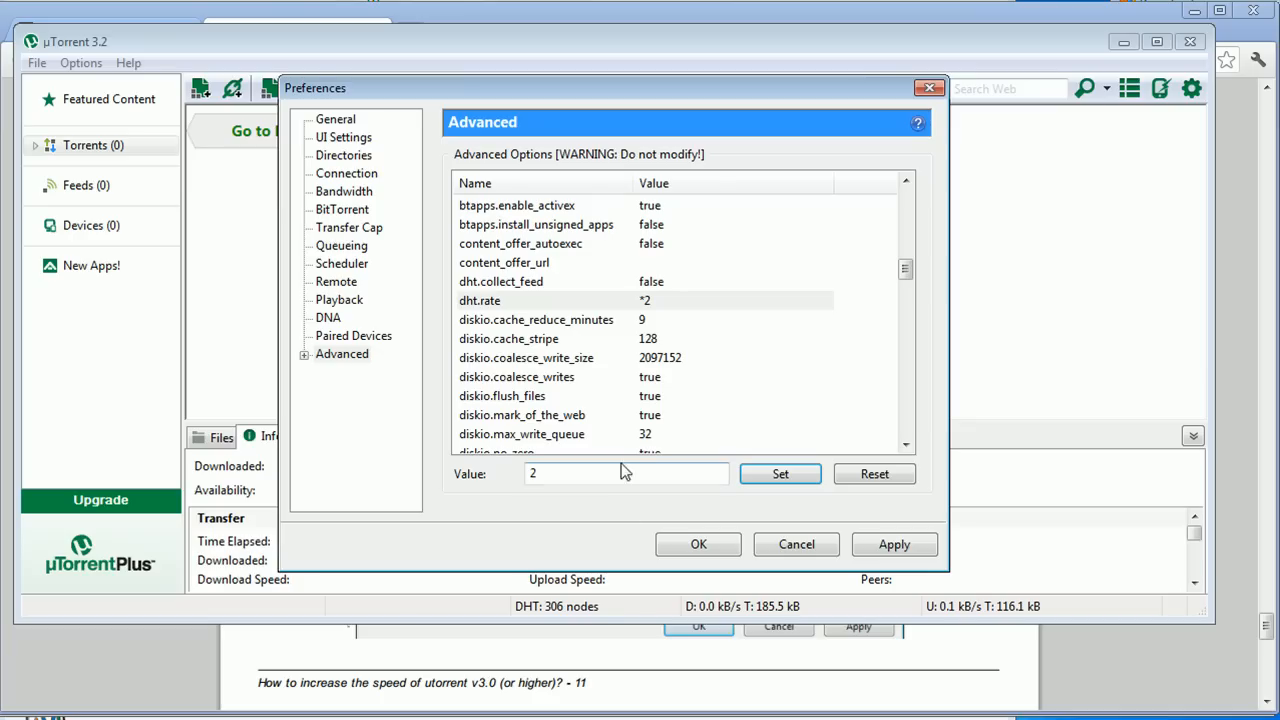
pyautogui.scroll(2, 545, 269)
pyautogui.scroll(3, 545, 269)
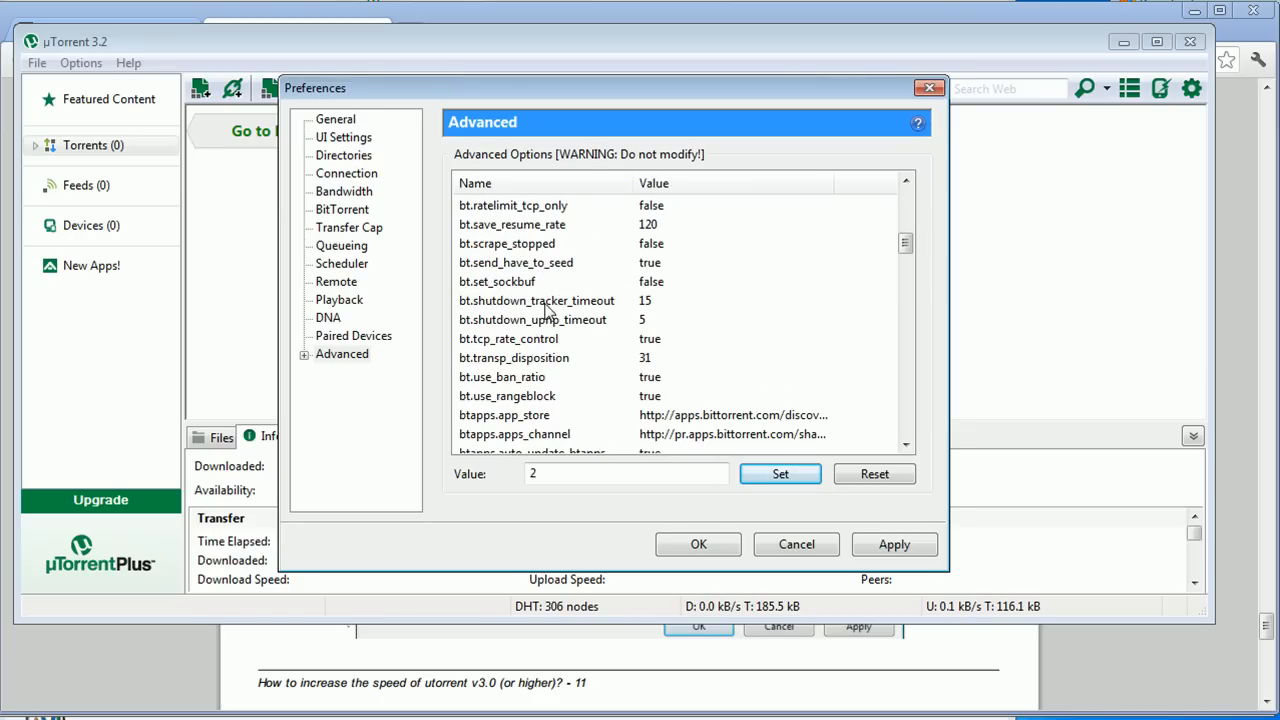
pyautogui.scroll(2, 547, 311)
pyautogui.scroll(5, 553, 287)
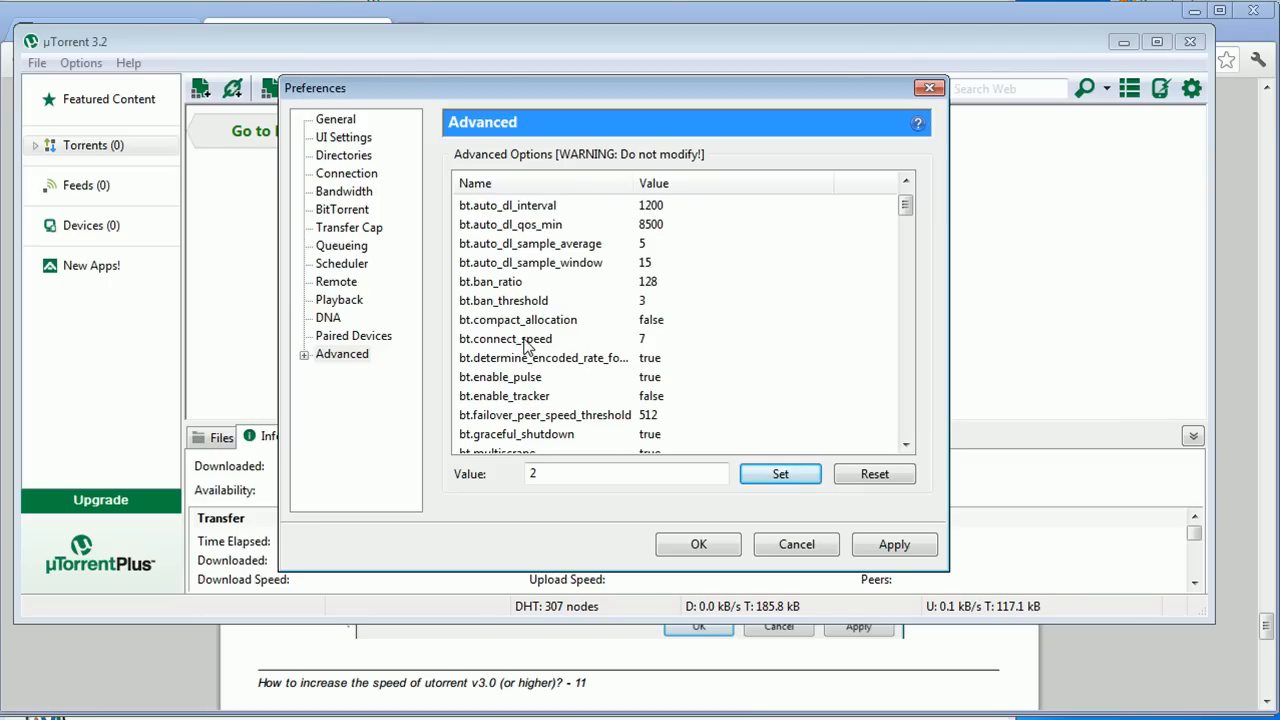
pyautogui.click(526, 340)
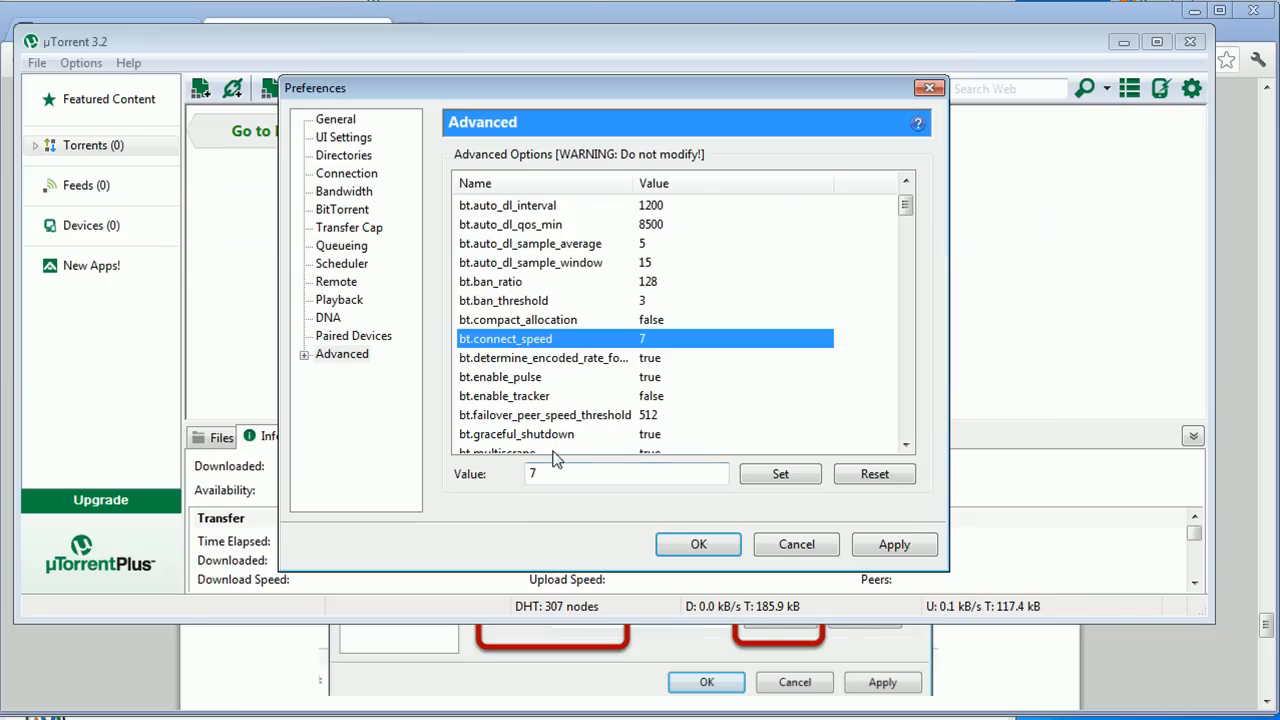
pyautogui.doubleClick(540, 474)
pyautogui.write('128')
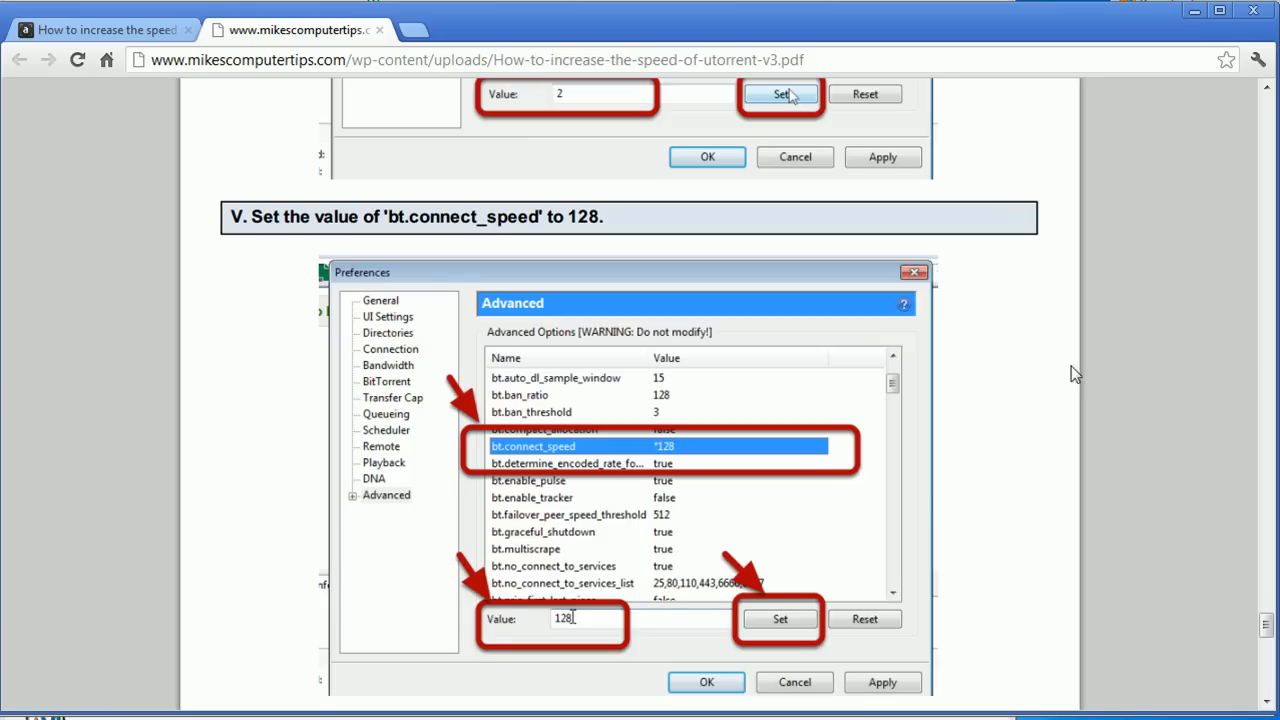
# Read the closing sections W and X of the PDF tutorial in Chrome, then apply µTorrent's preferences and close the dialog.
pyautogui.scroll(-10, 975, 366)
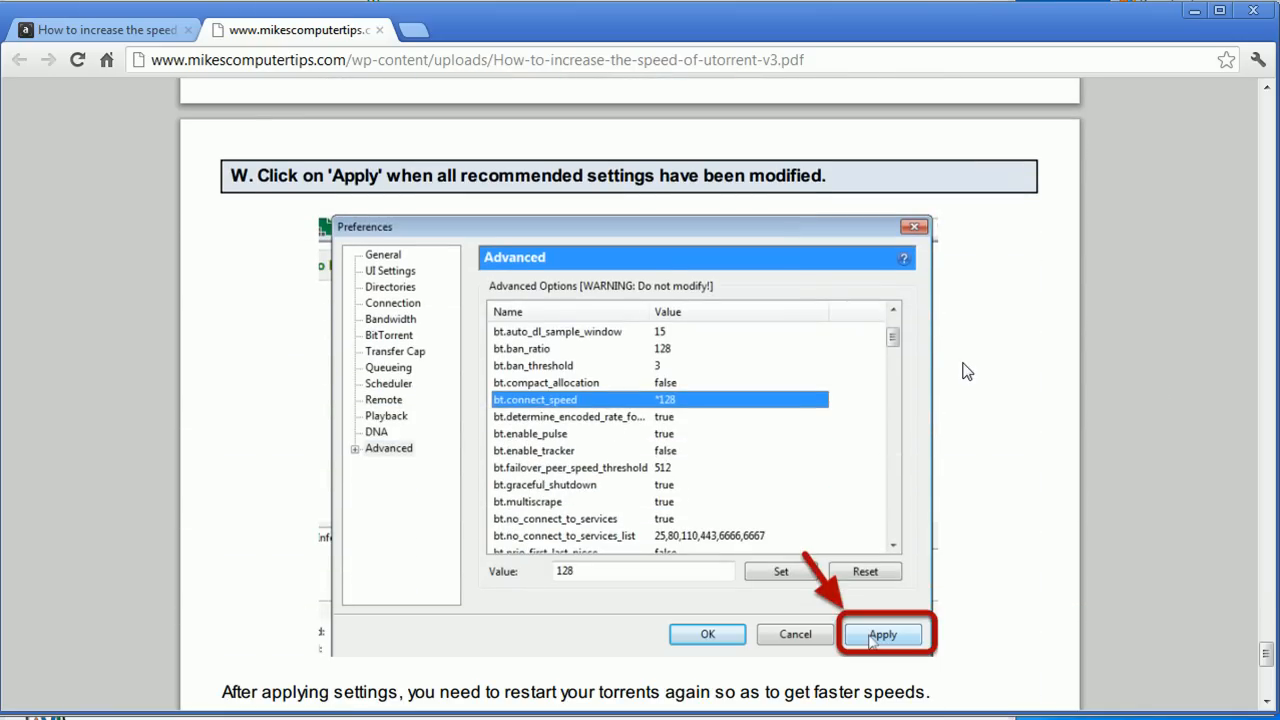
pyautogui.scroll(-6, 966, 371)
pyautogui.scroll(2, 925, 392)
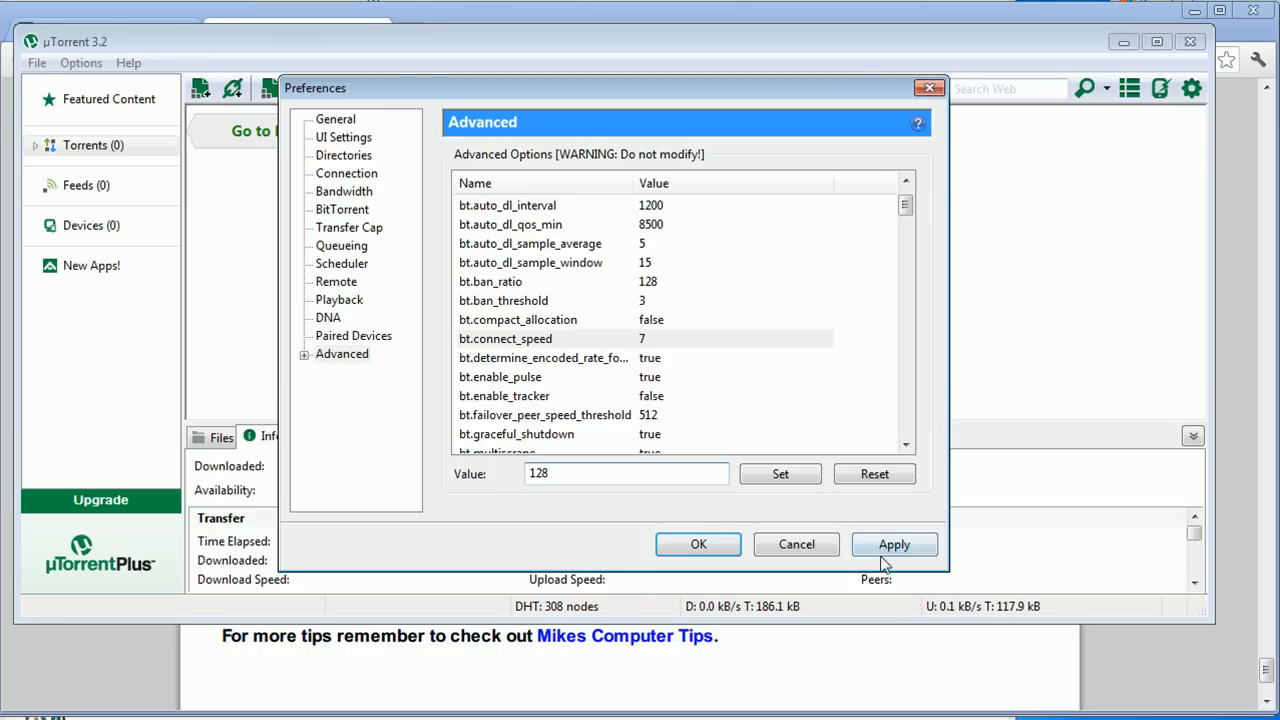
pyautogui.click(882, 543)
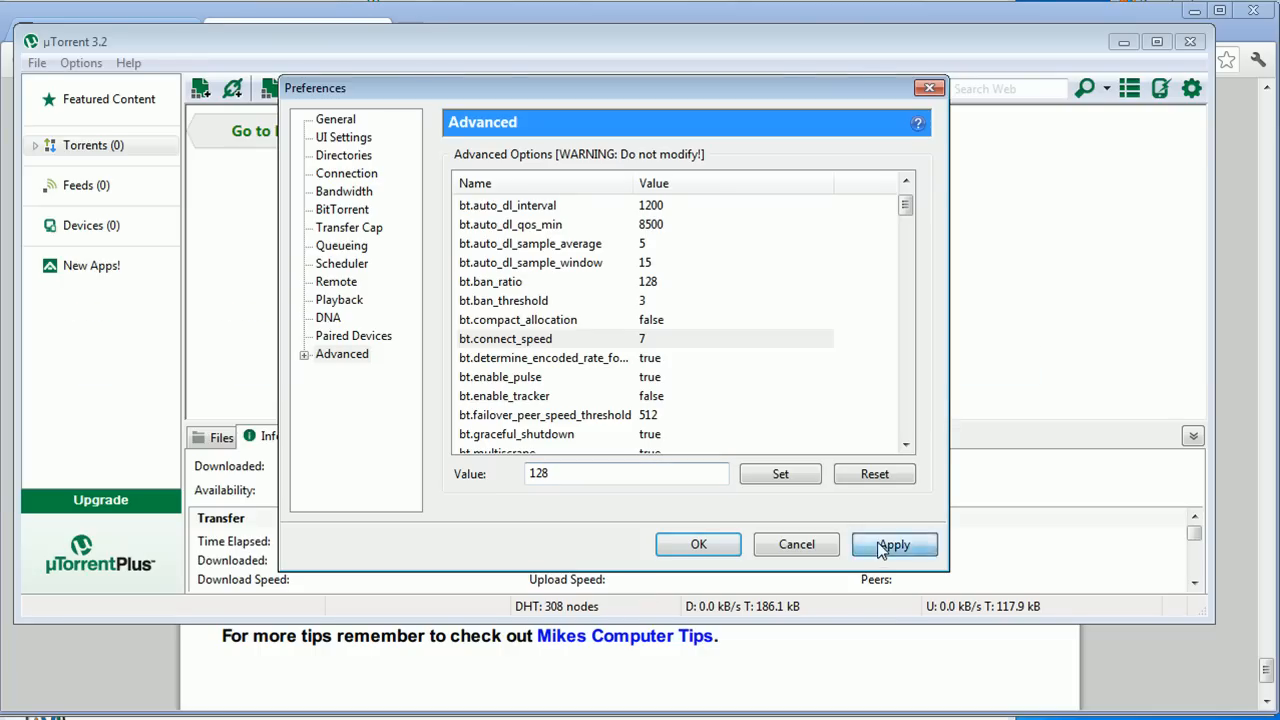
pyautogui.click(703, 546)
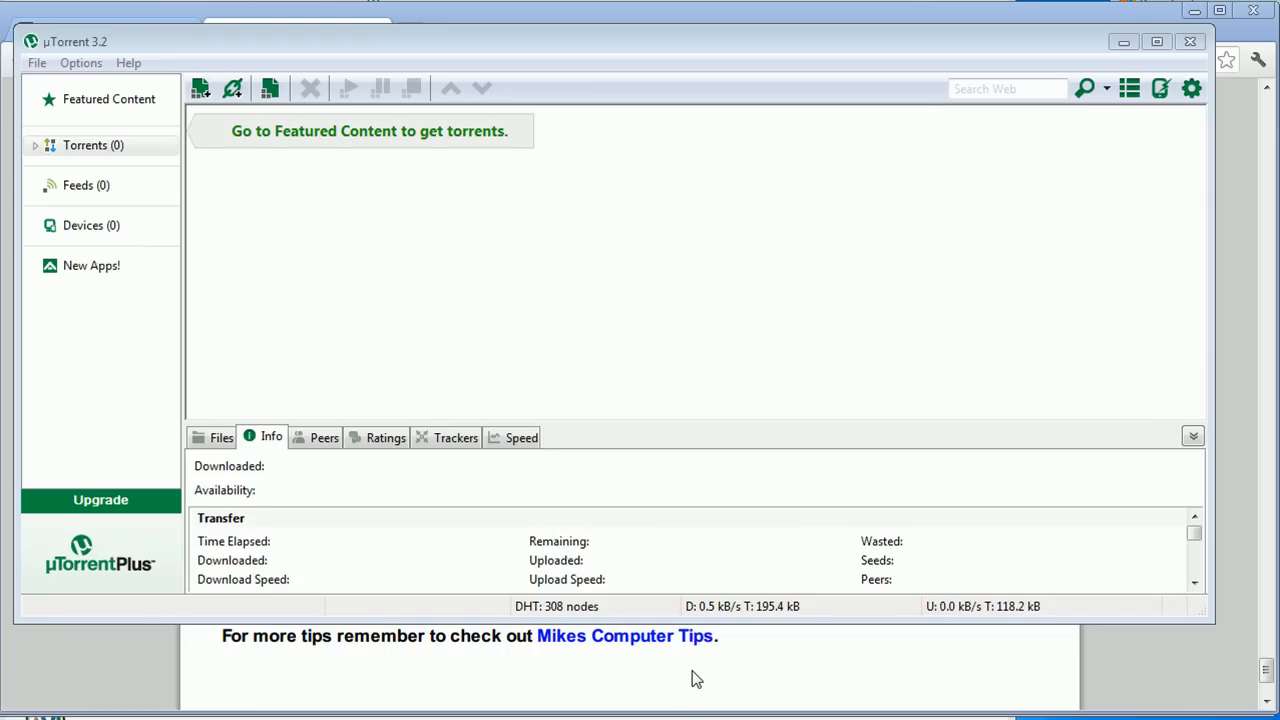
# Switch to Chrome and go back to the top of the Mikes Computer Tips article on increasing µTorrent's speed.
pyautogui.click(634, 688)
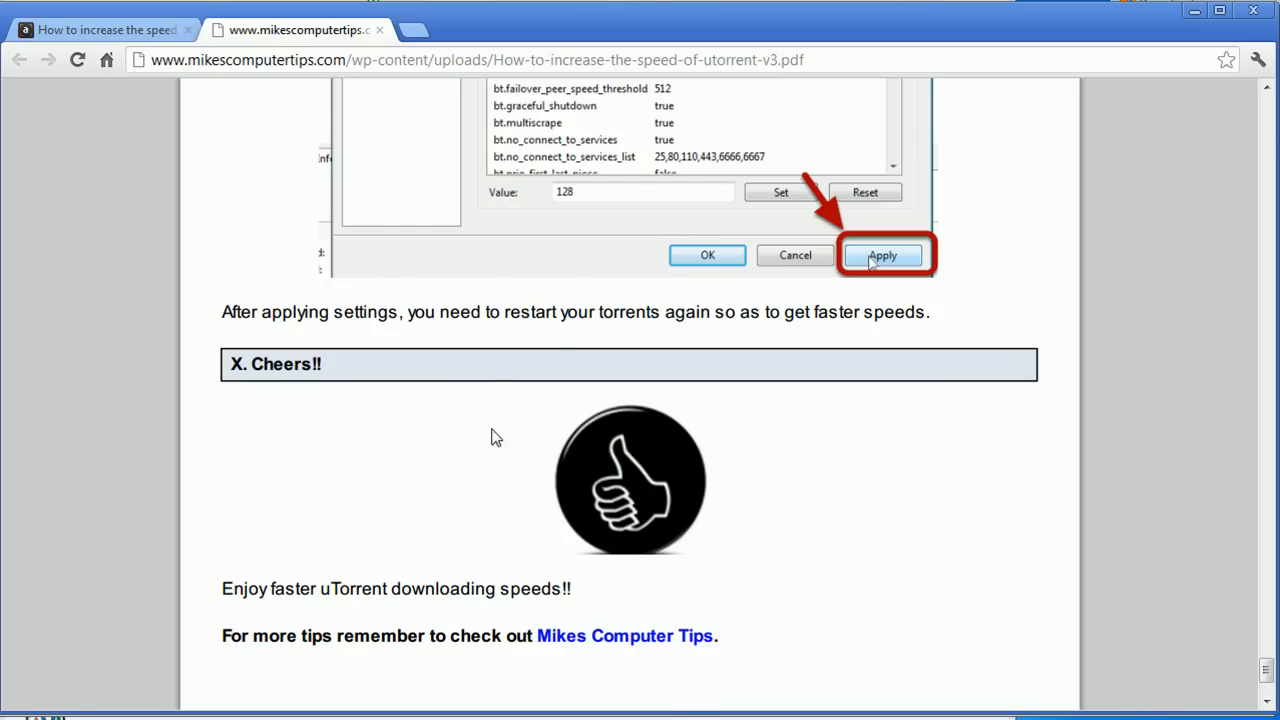
pyautogui.scroll(2, 525, 457)
pyautogui.click(100, 29)
pyautogui.scroll(3, 323, 163)
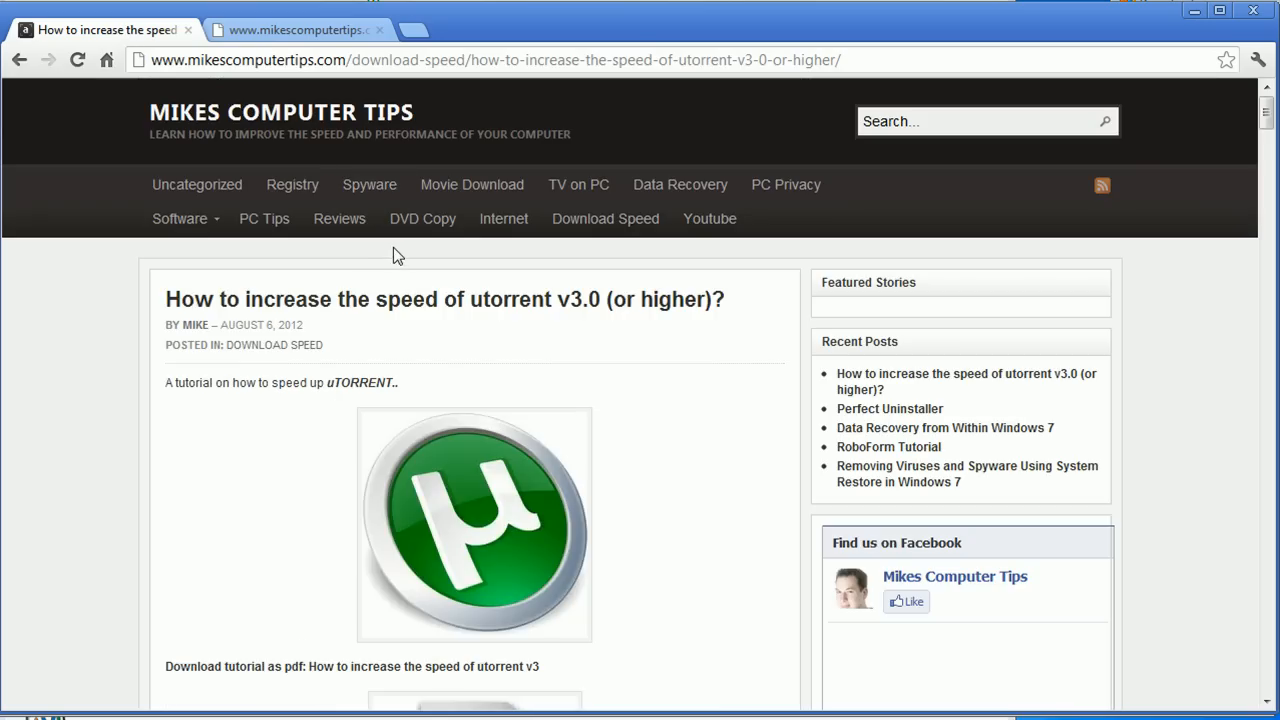